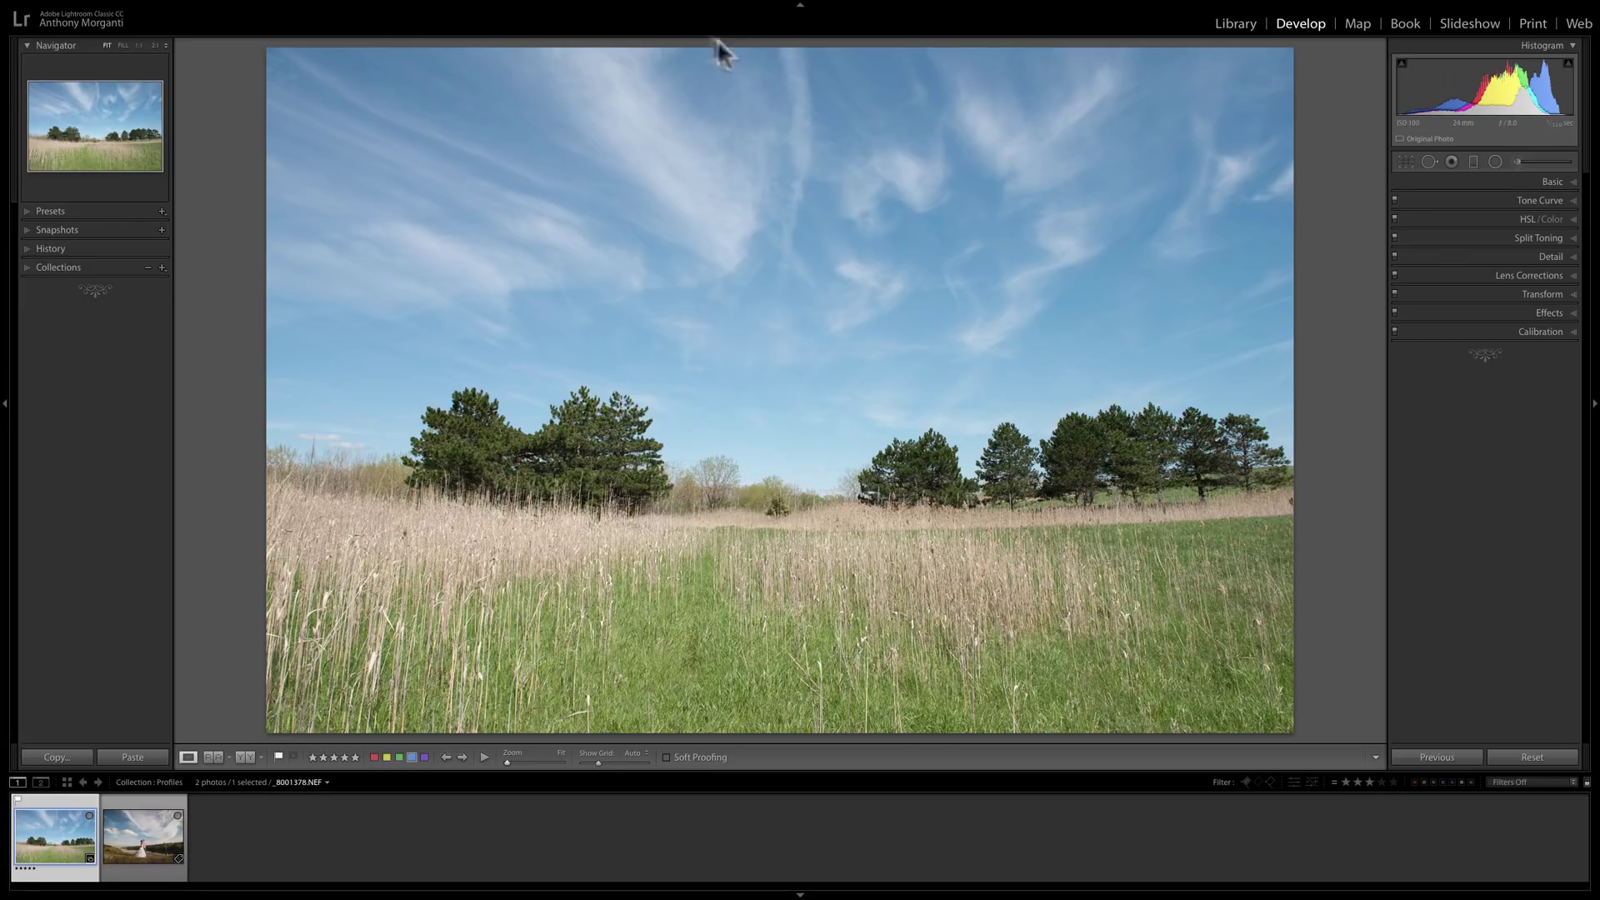
Expand and then collapse the Calibration panel so the Basic panel shows the Adobe Color profile
click(1458, 332)
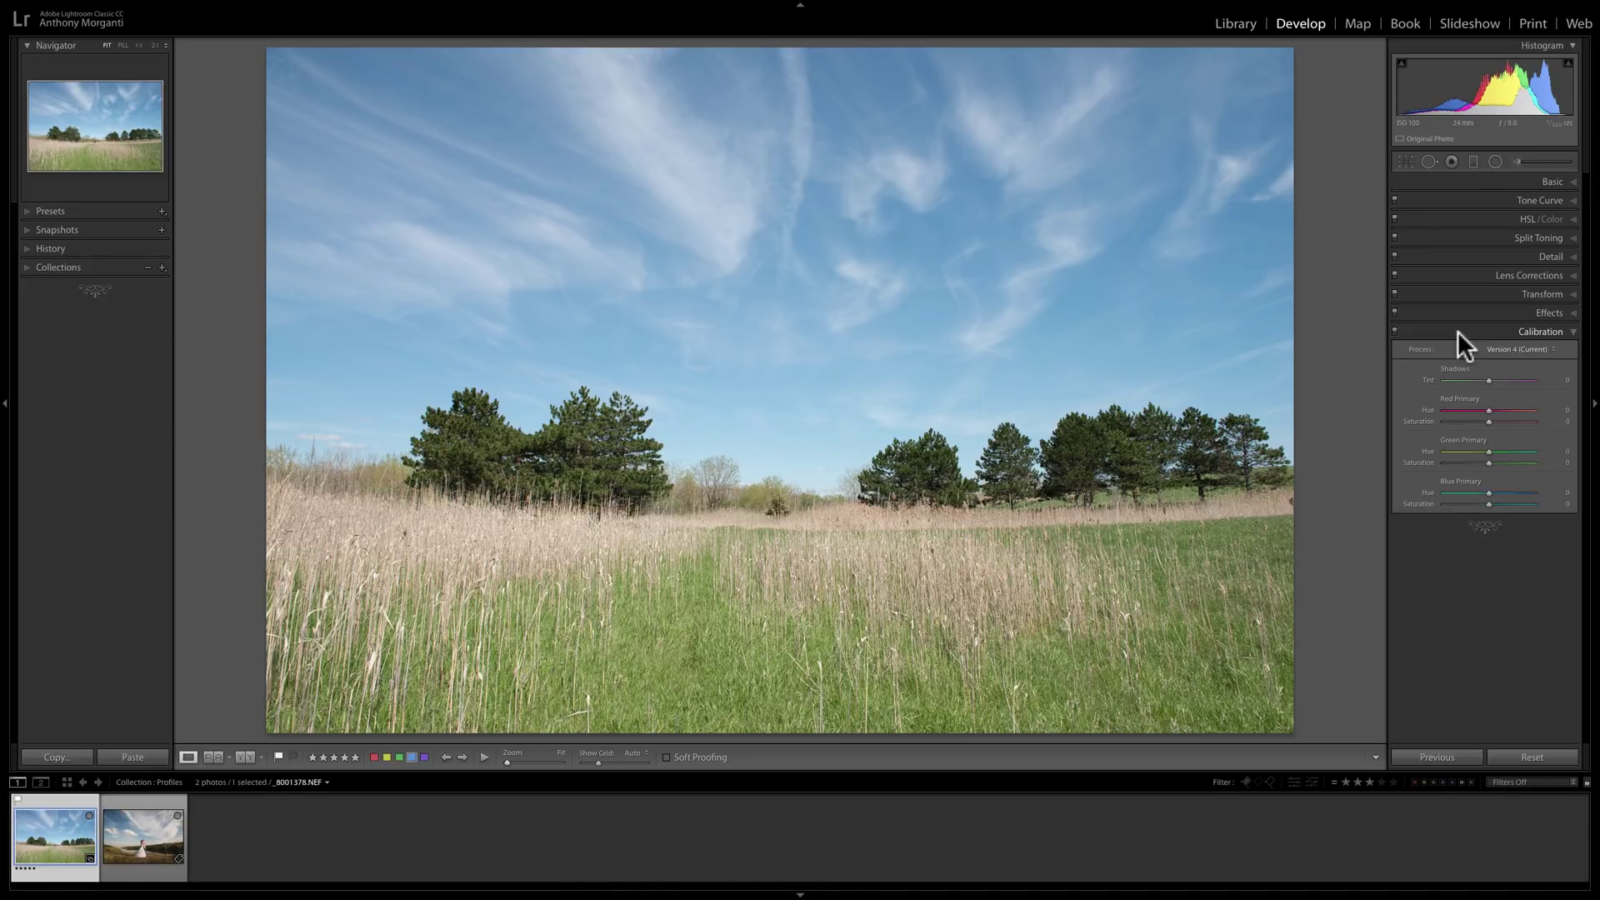
click(1458, 332)
click(1505, 178)
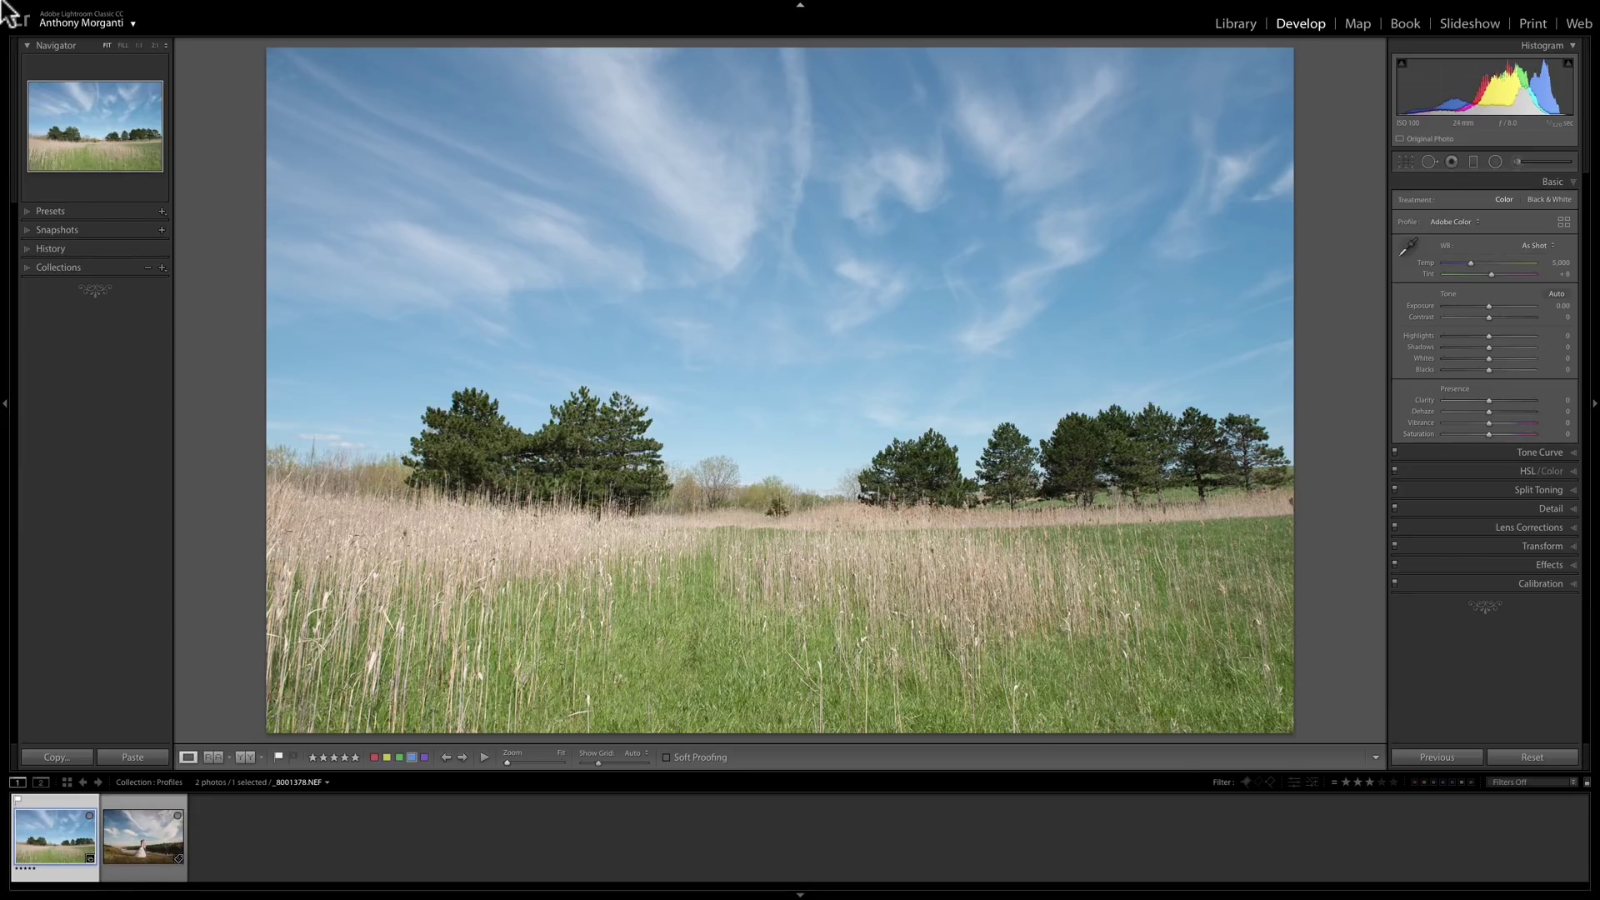
Open Lightroom's Preferences from the Lightroom menu to reach the Presets settings
mouse_move(87, 3)
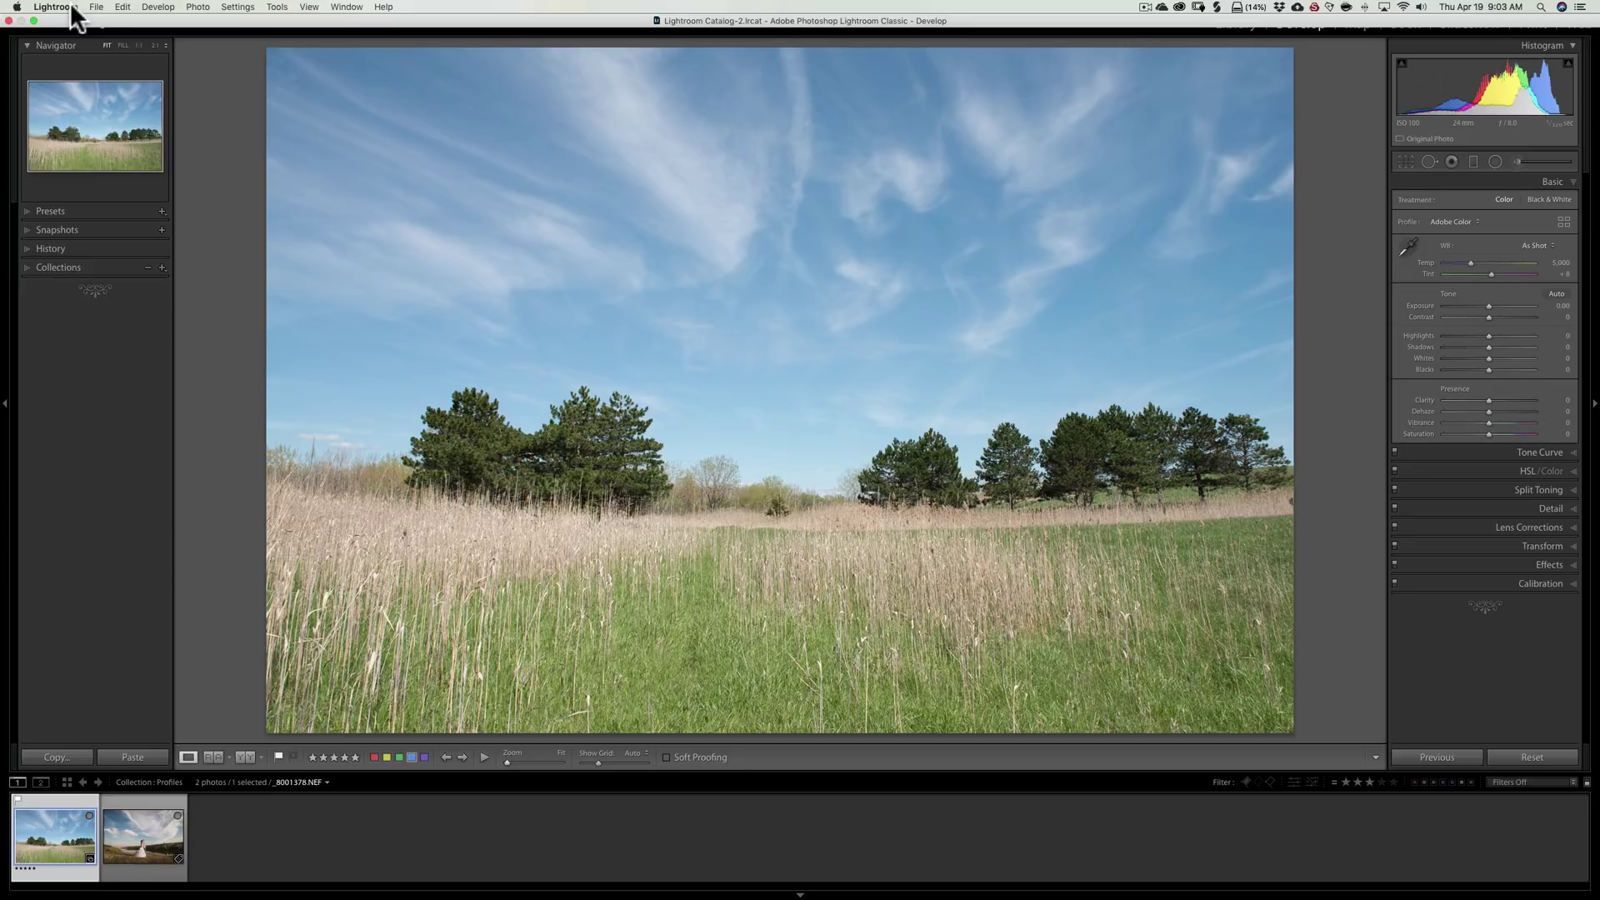
click(70, 7)
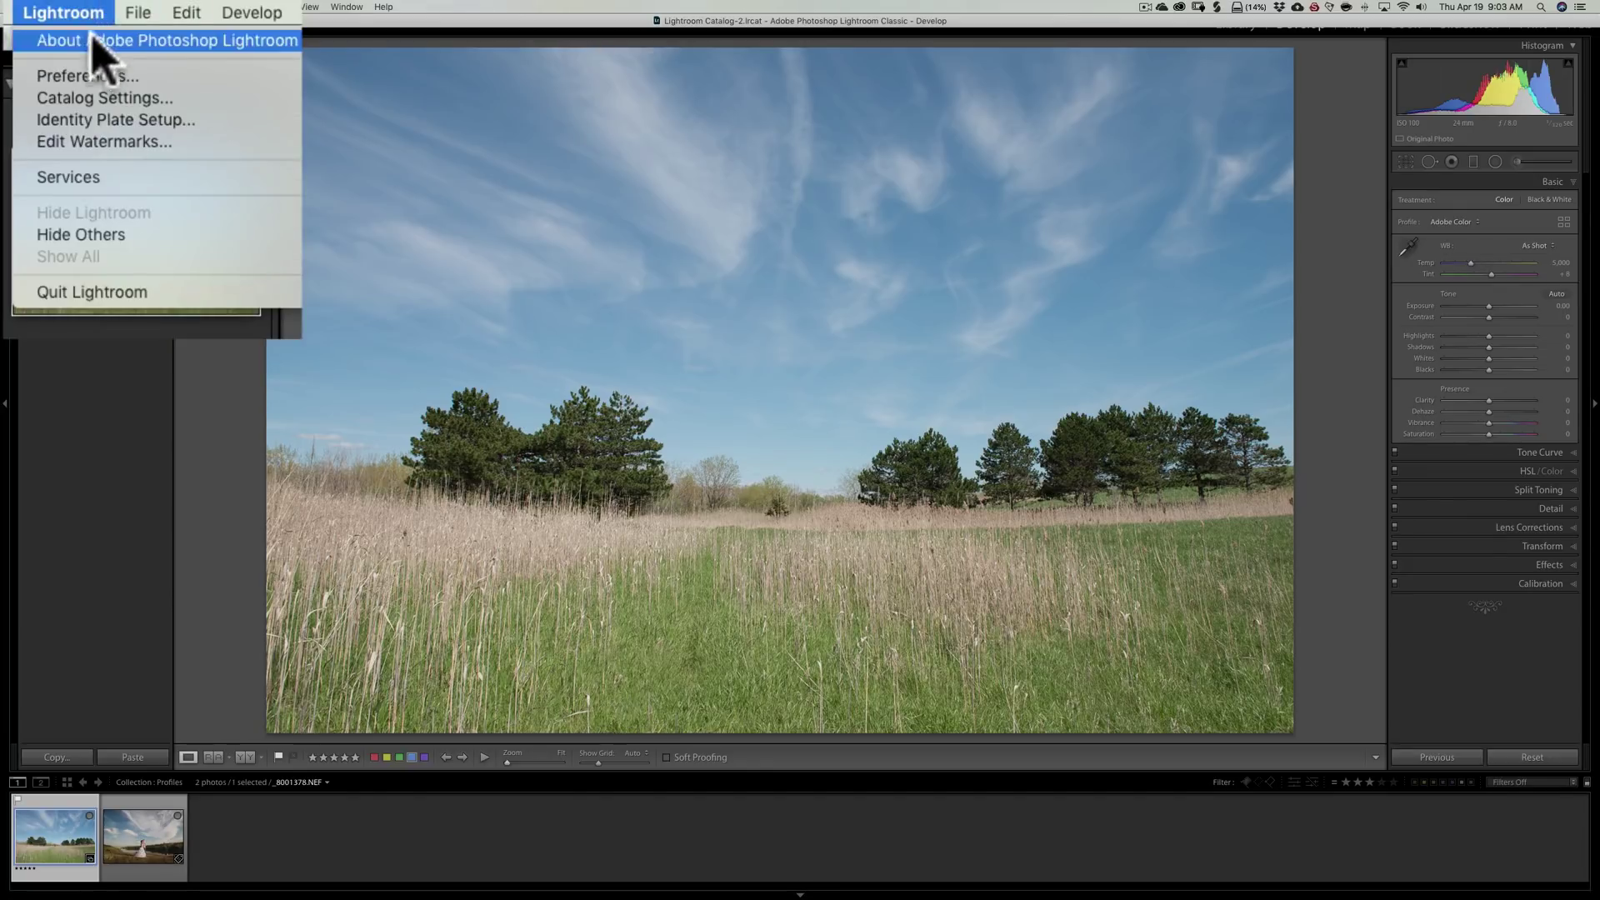
click(77, 60)
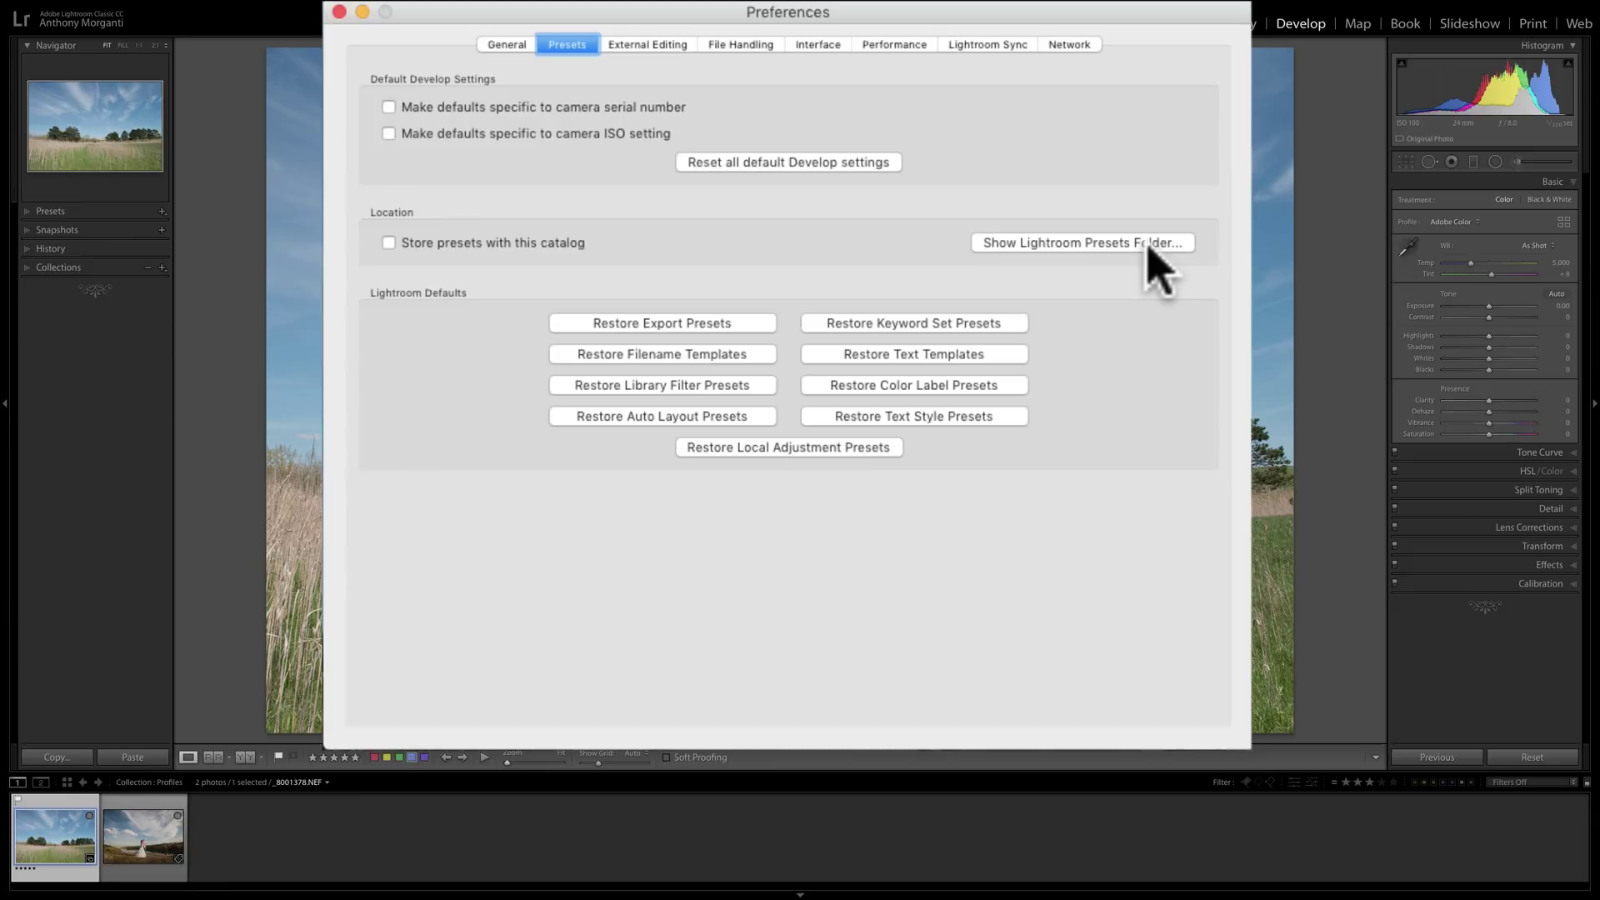
Reveal the presets folder in Finder and open Adobe > CameraRaw > Settings
click(1065, 244)
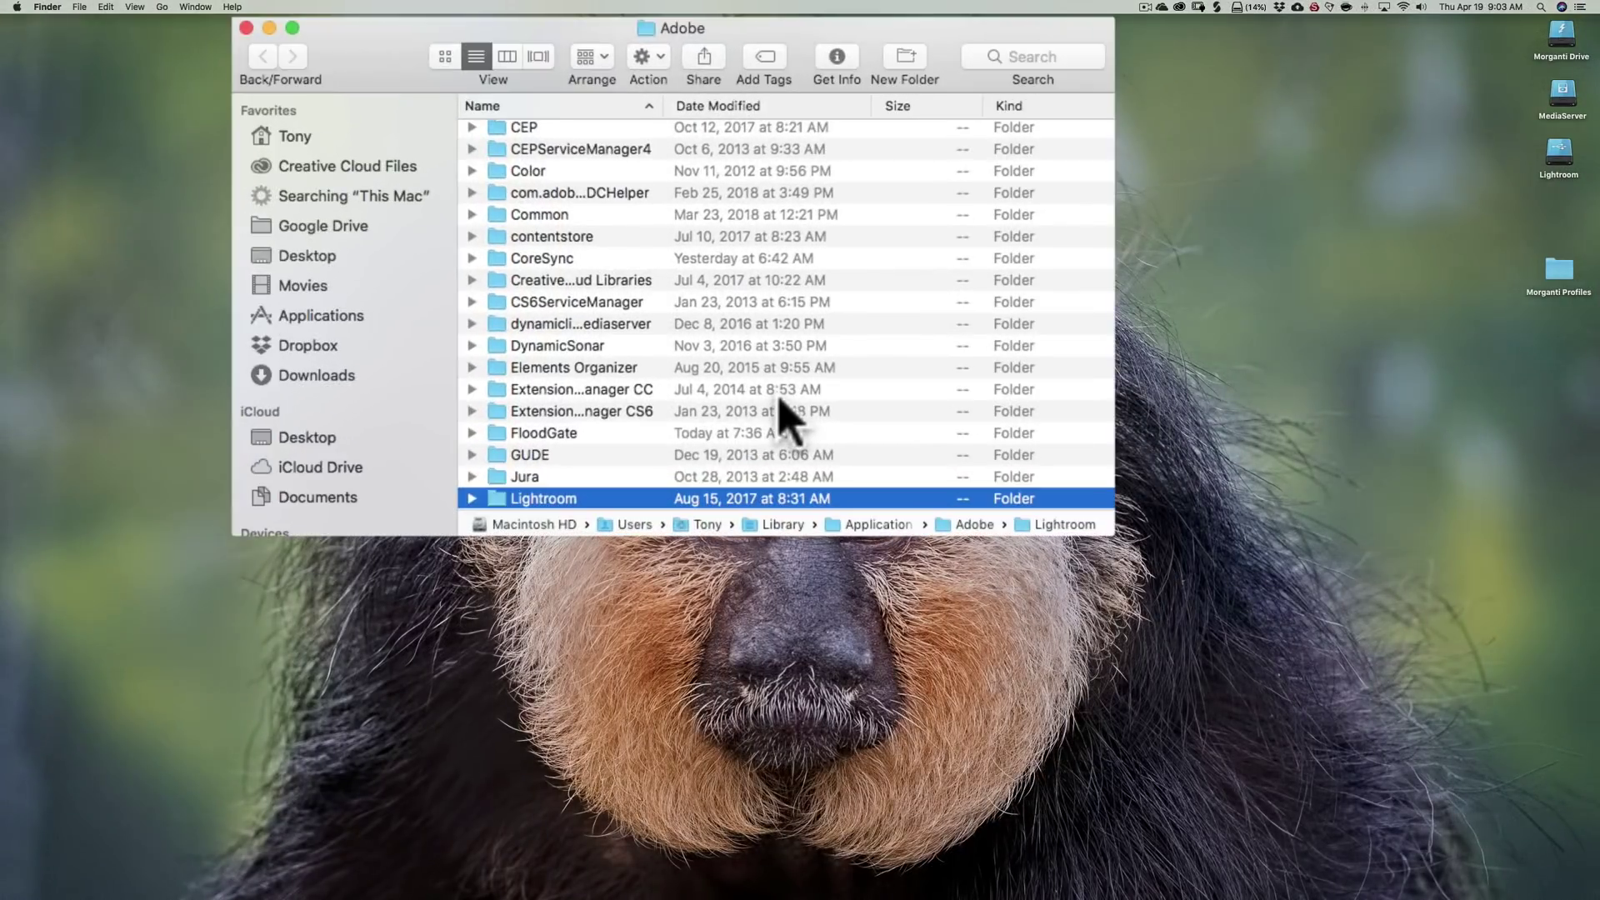
scroll(784, 417, down, 5)
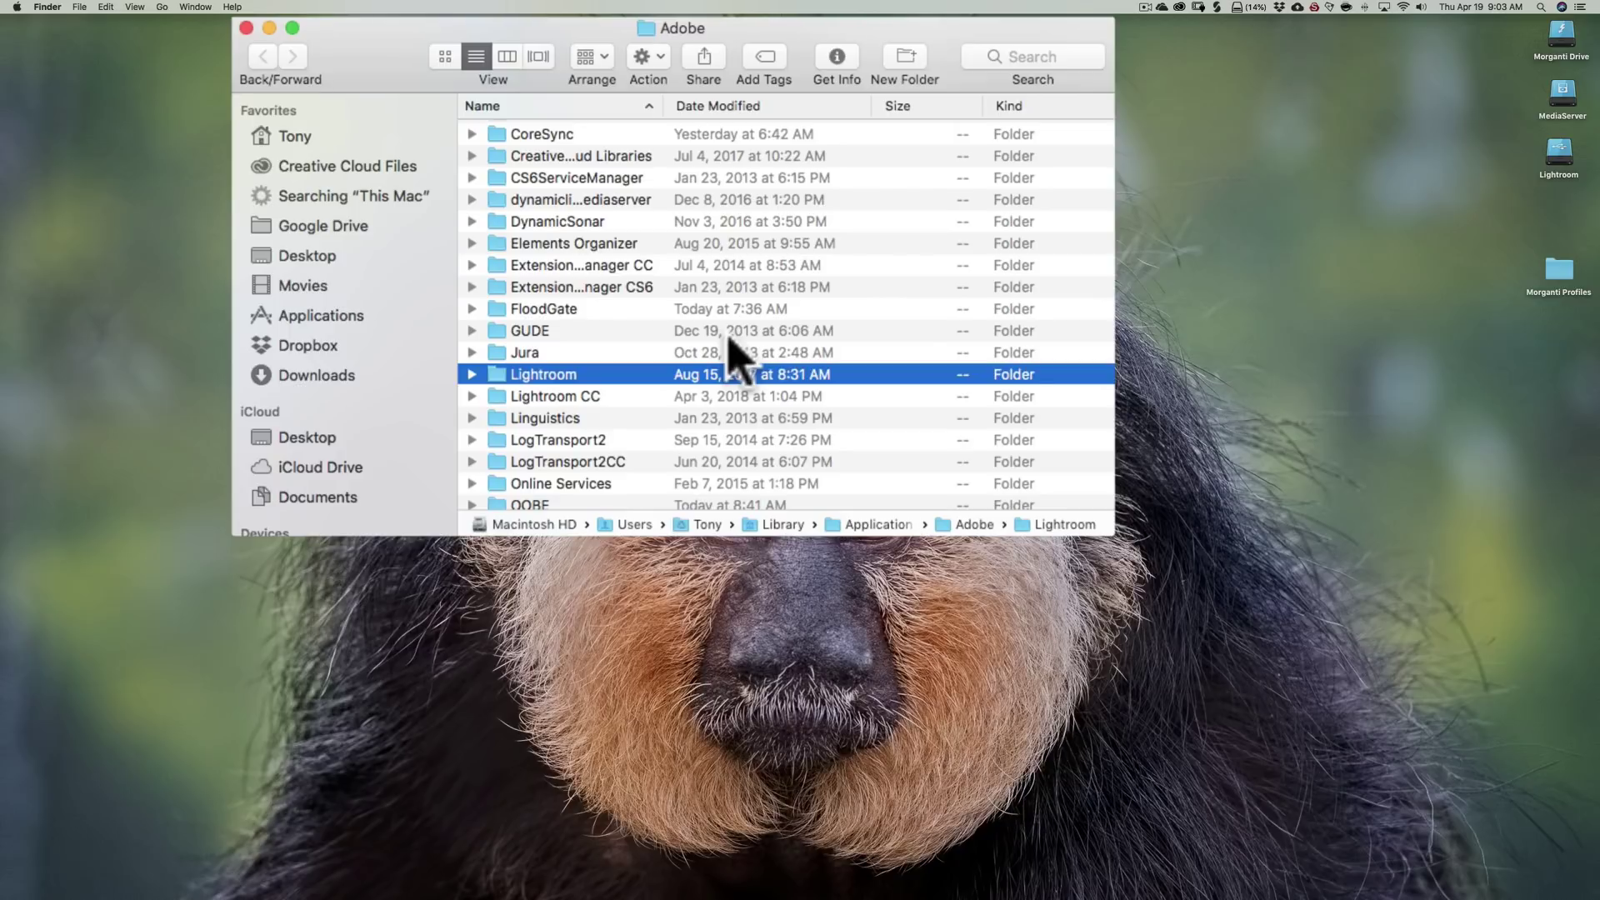
scroll(679, 314, up, 10)
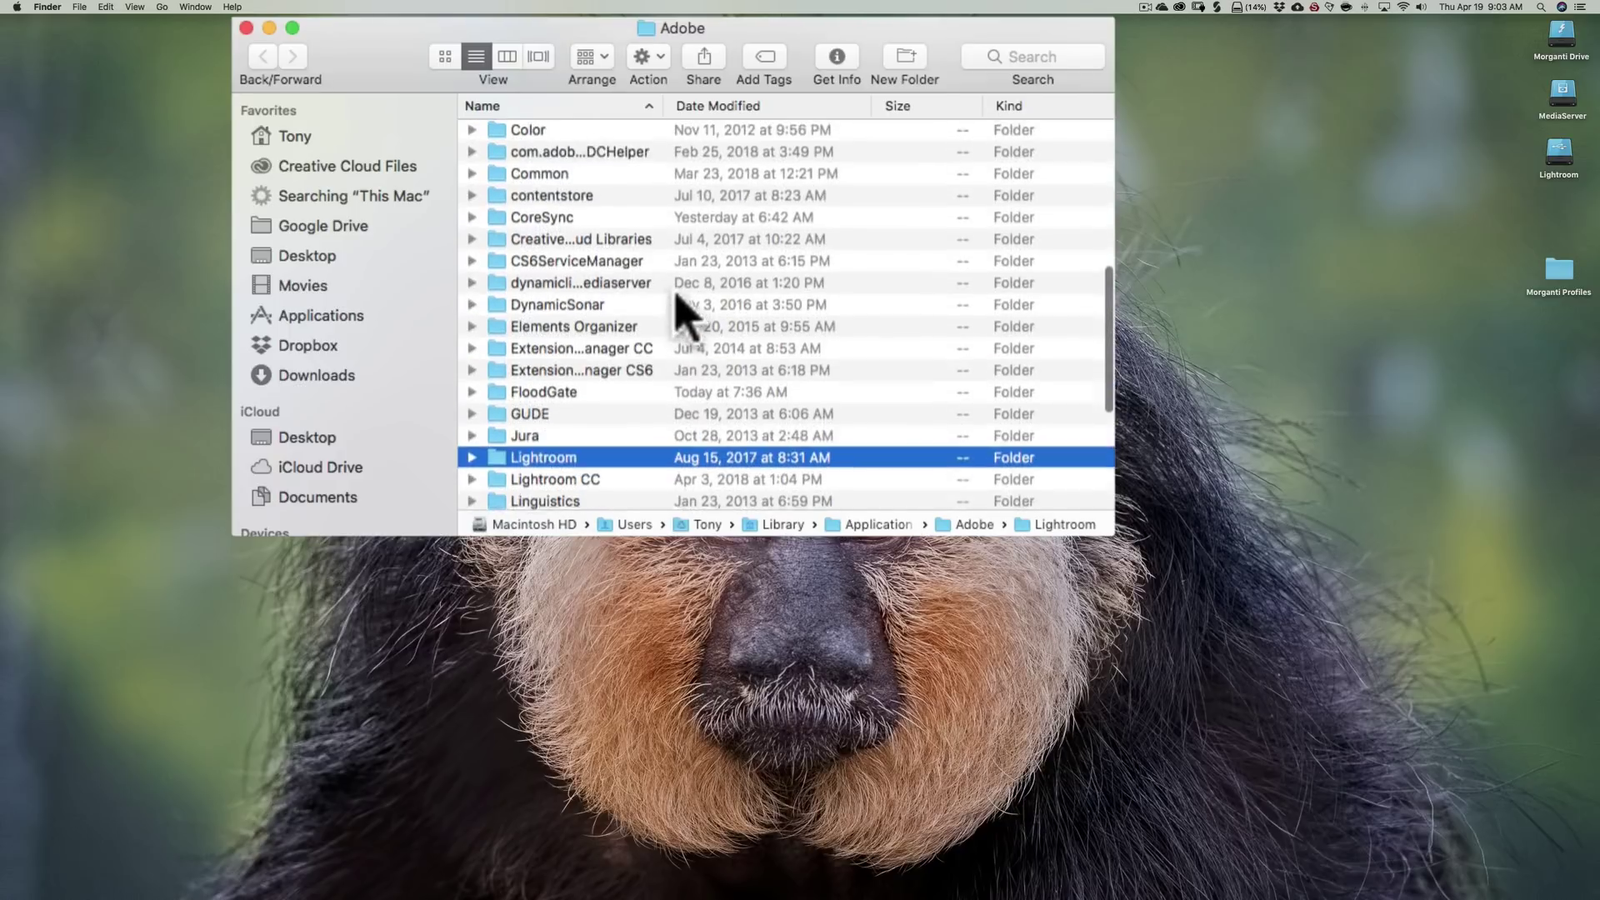
scroll(634, 314, up, 2)
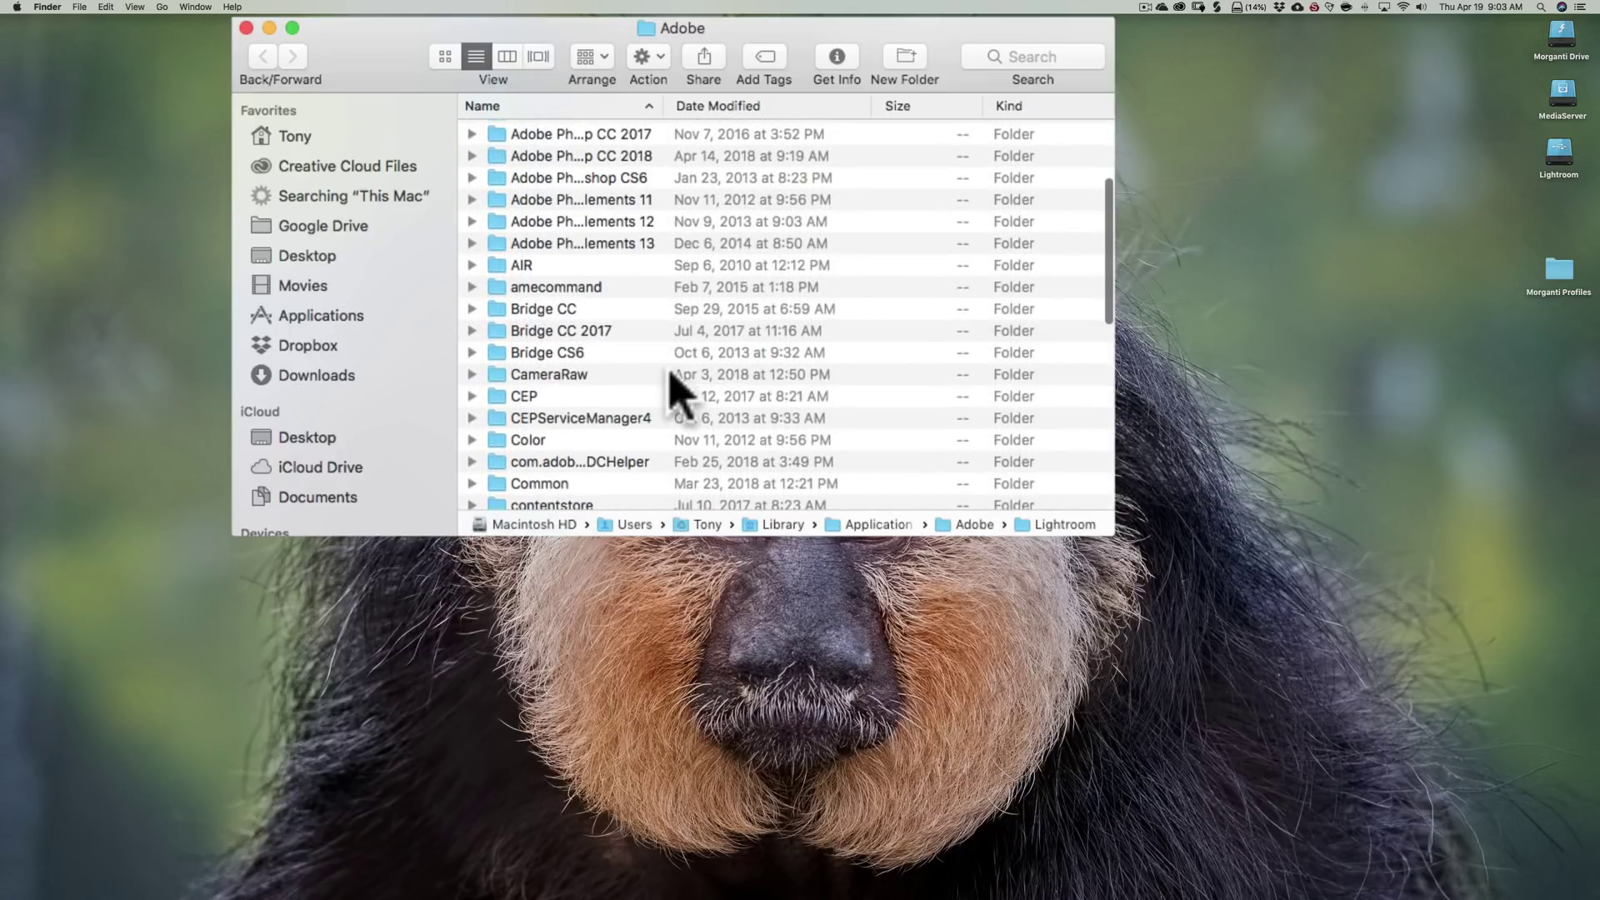
scroll(675, 391, down, 1)
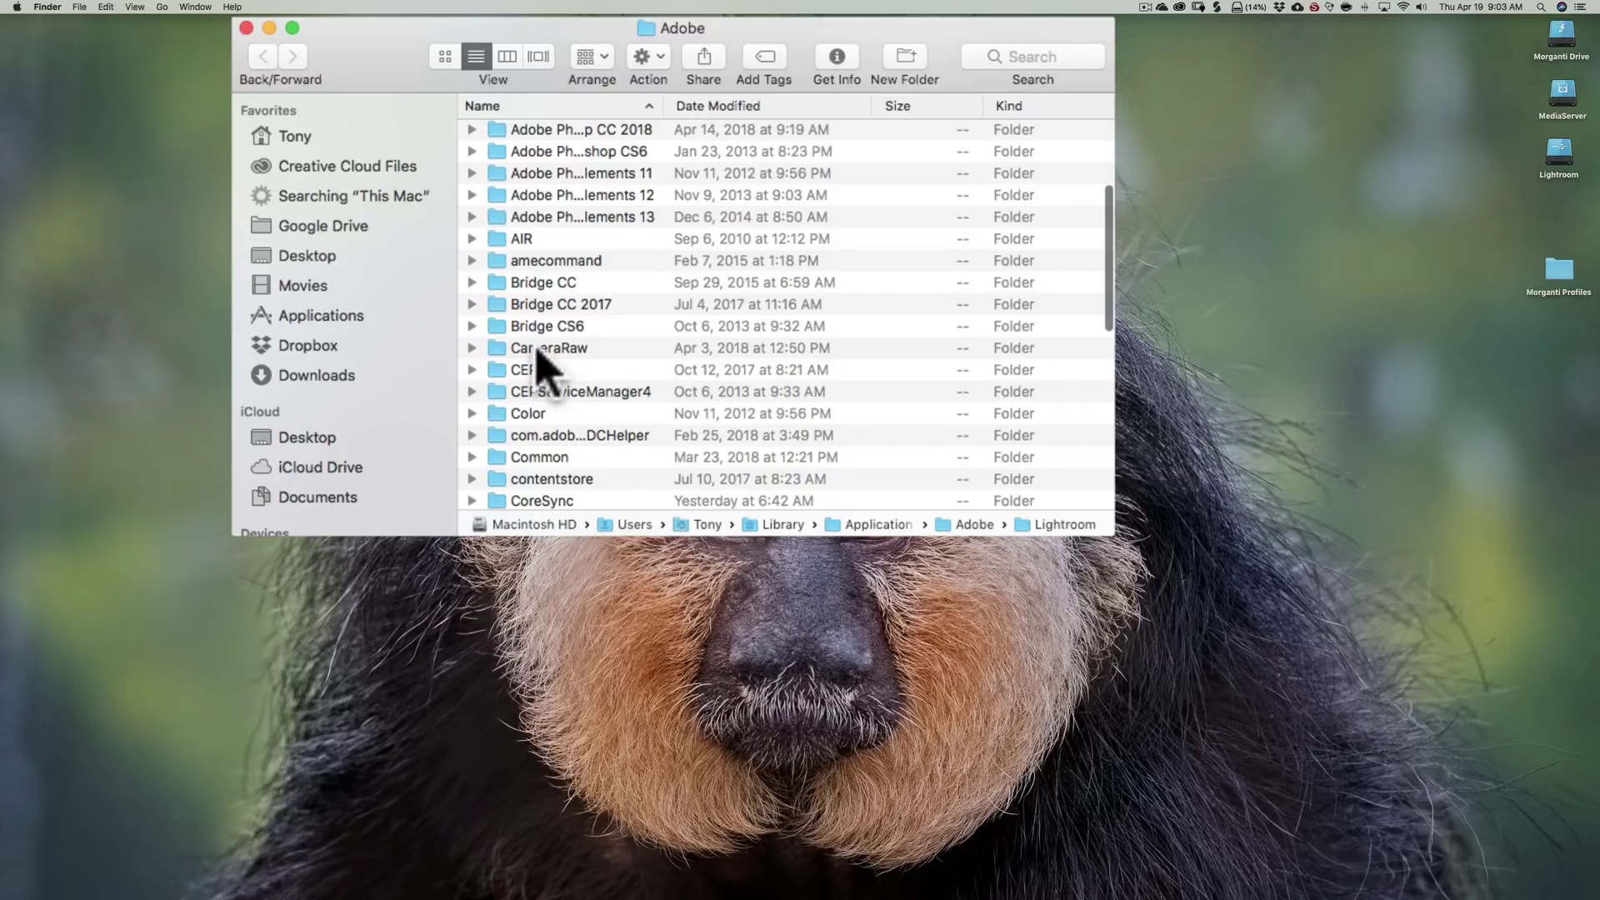
click(511, 350)
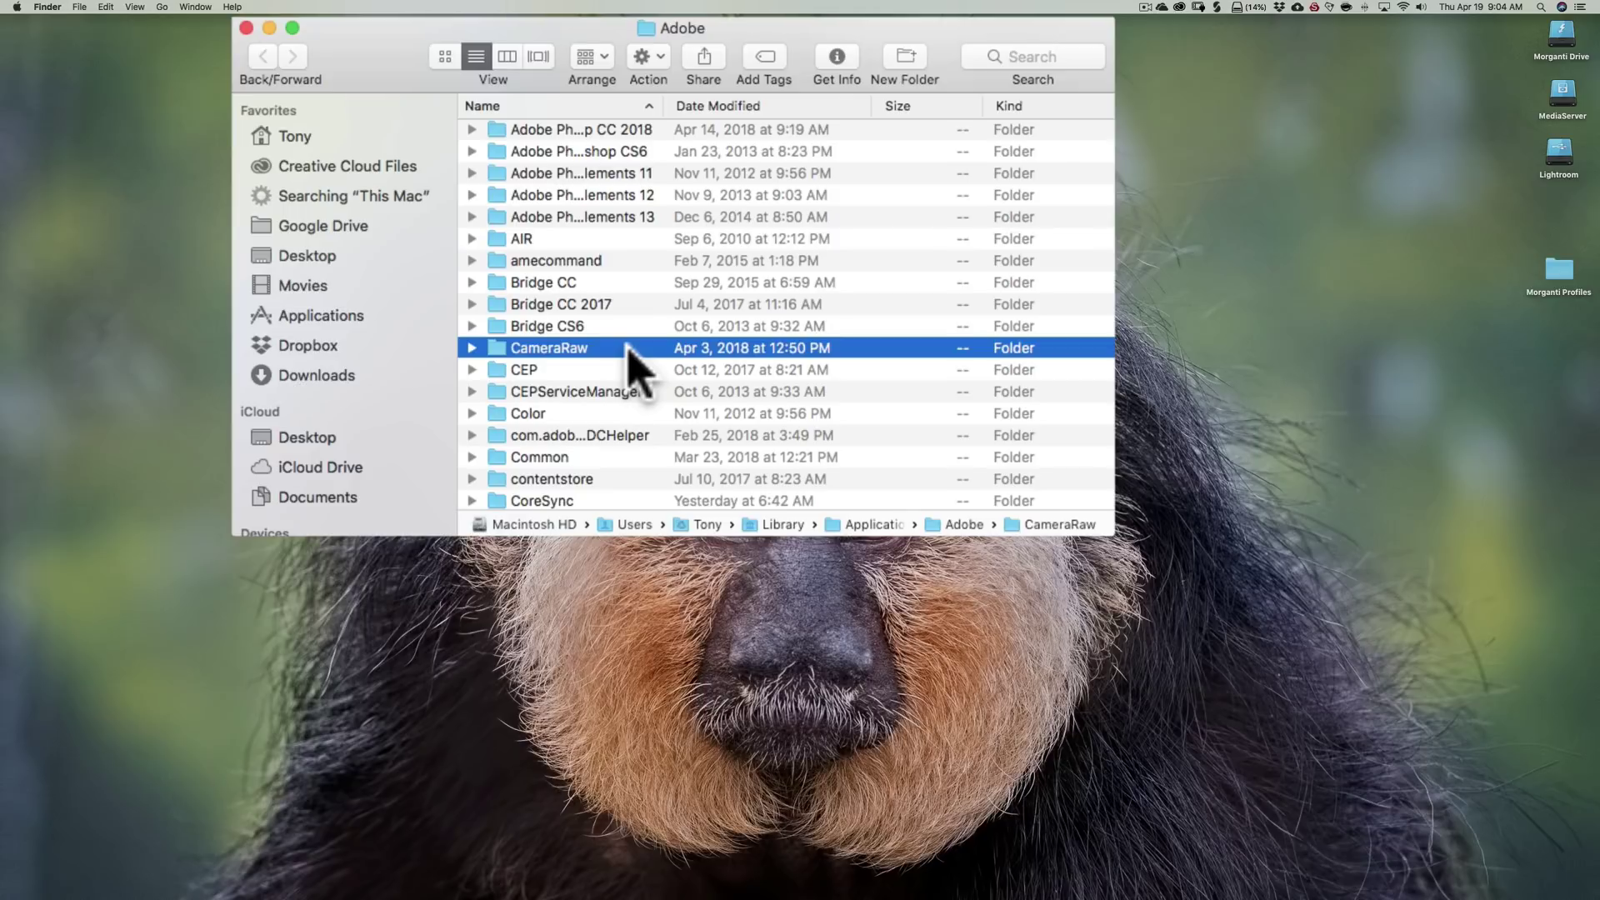
double_click(561, 354)
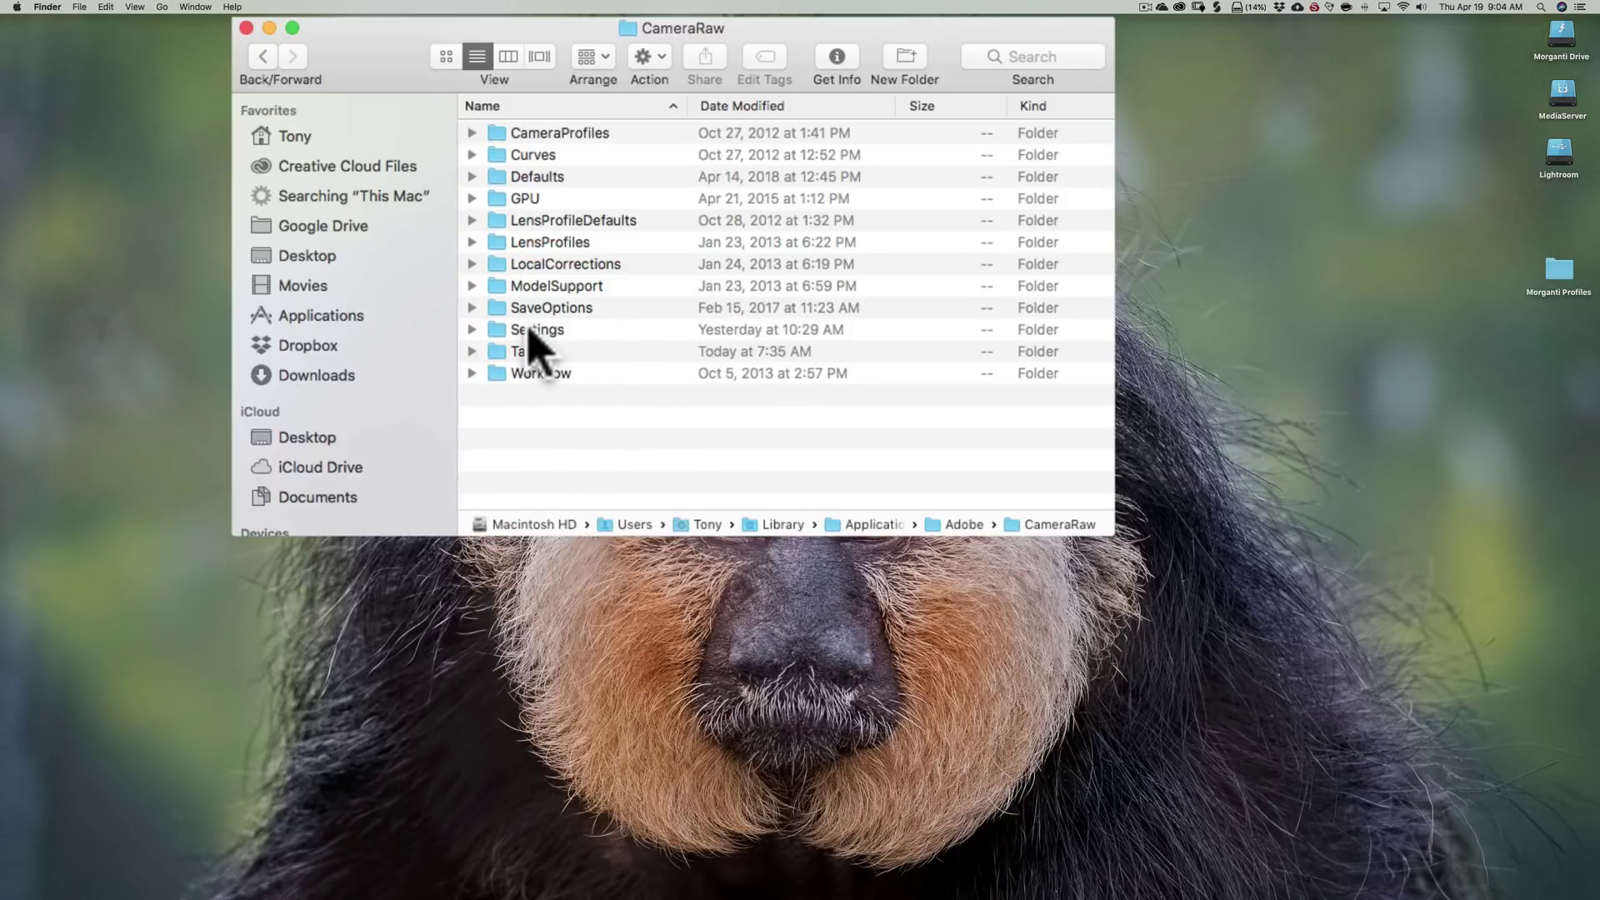
double_click(530, 330)
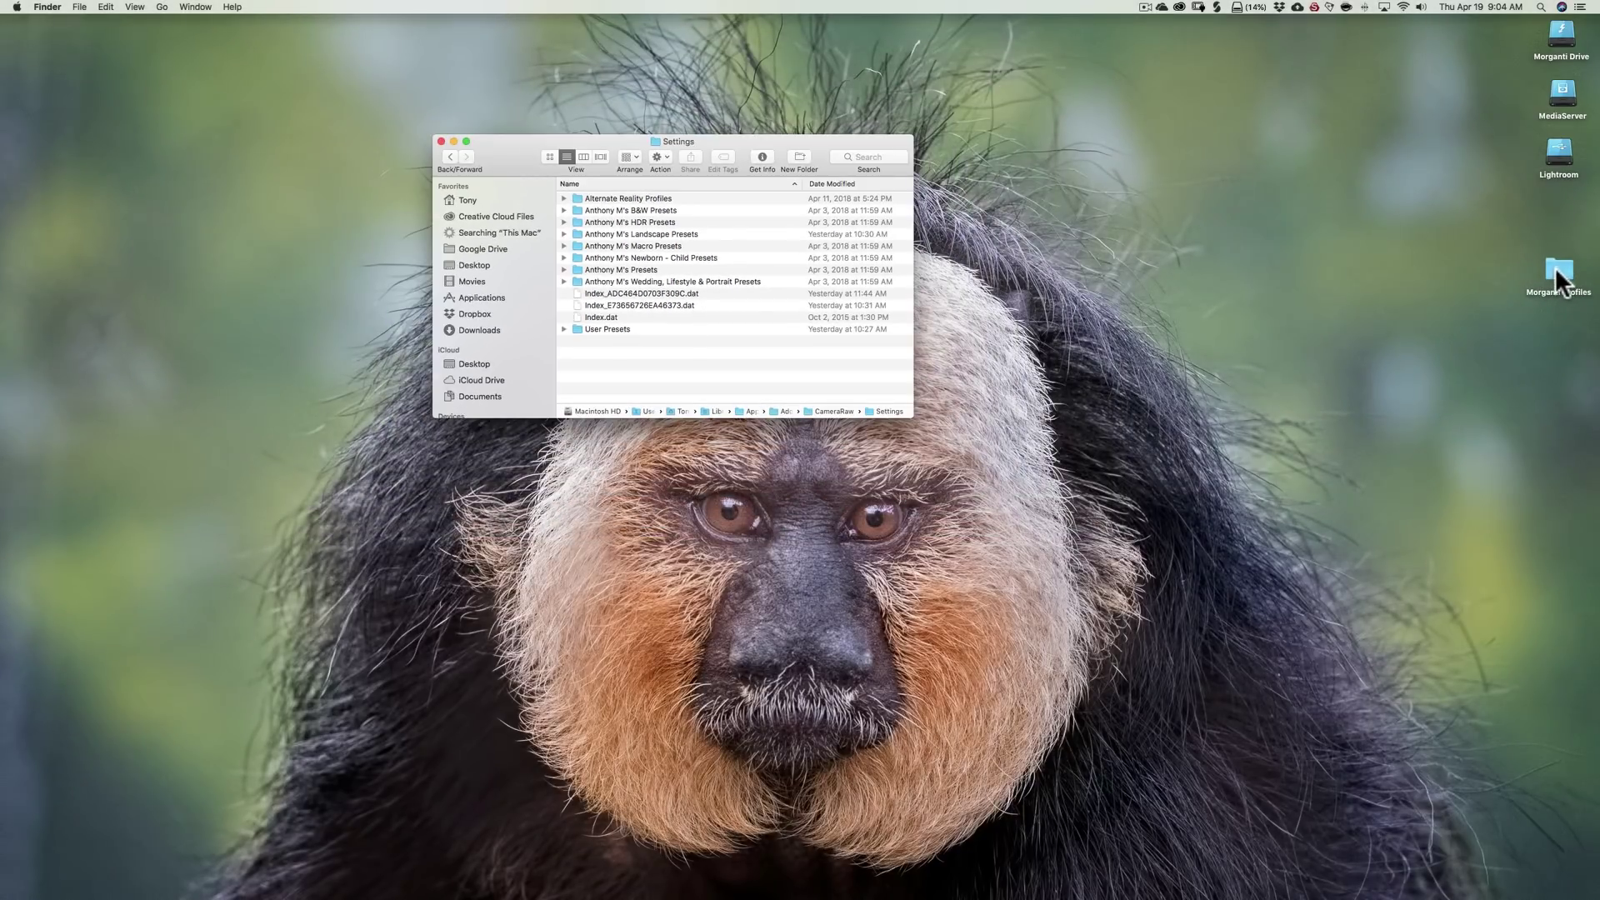
Open the desktop Morganti Profiles folder and place its window beside the Settings window
double_click(1557, 275)
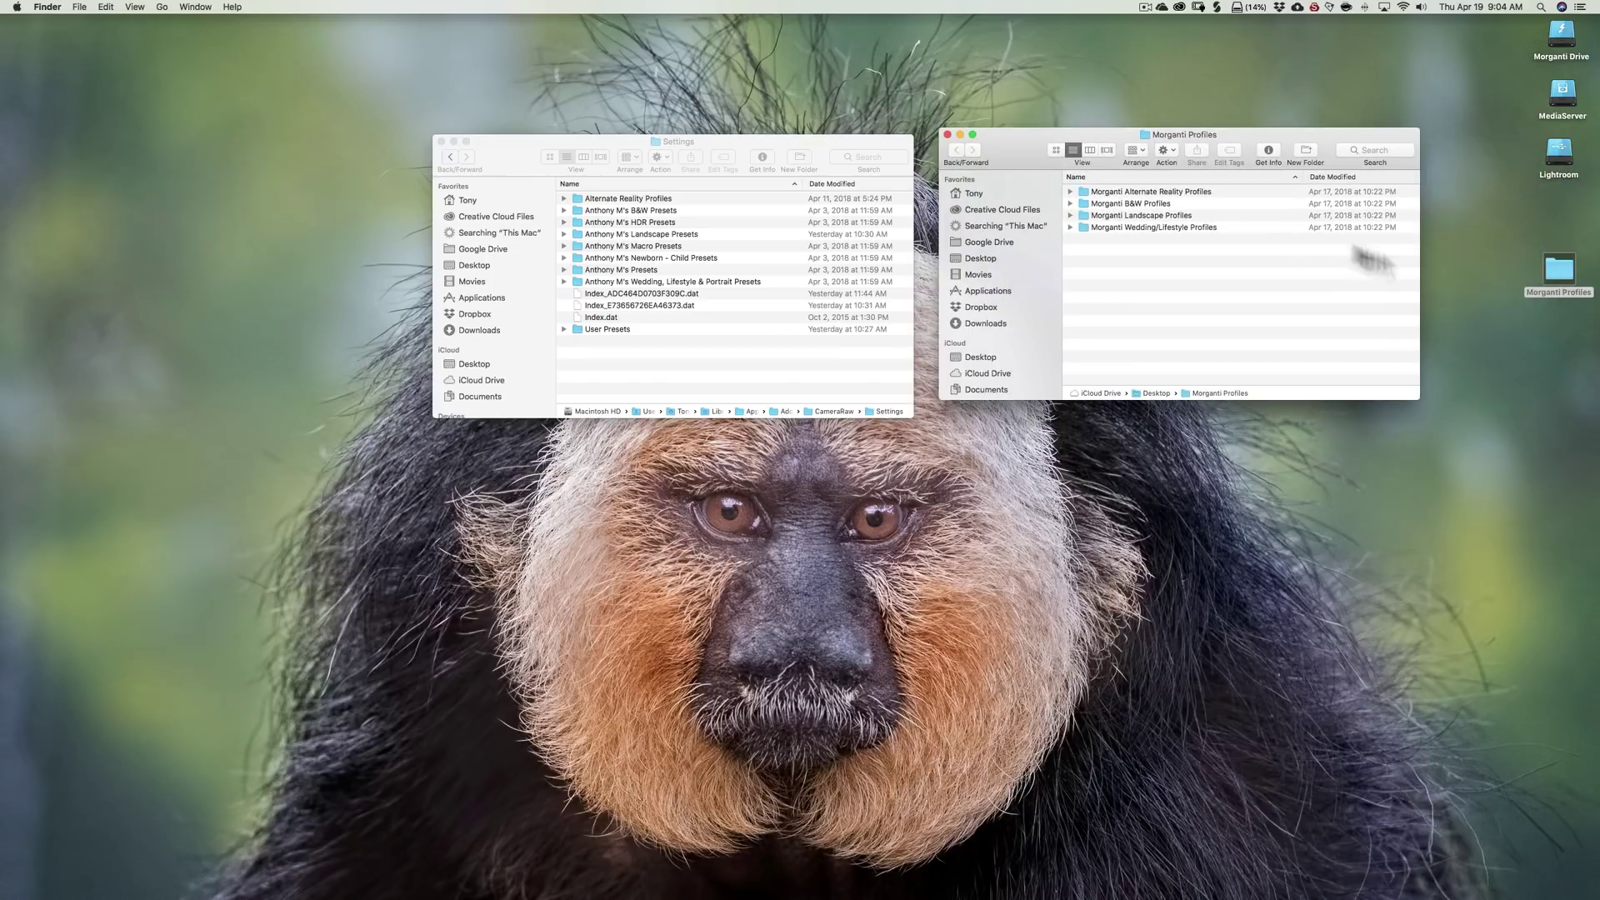
drag(1022, 147, 1038, 151)
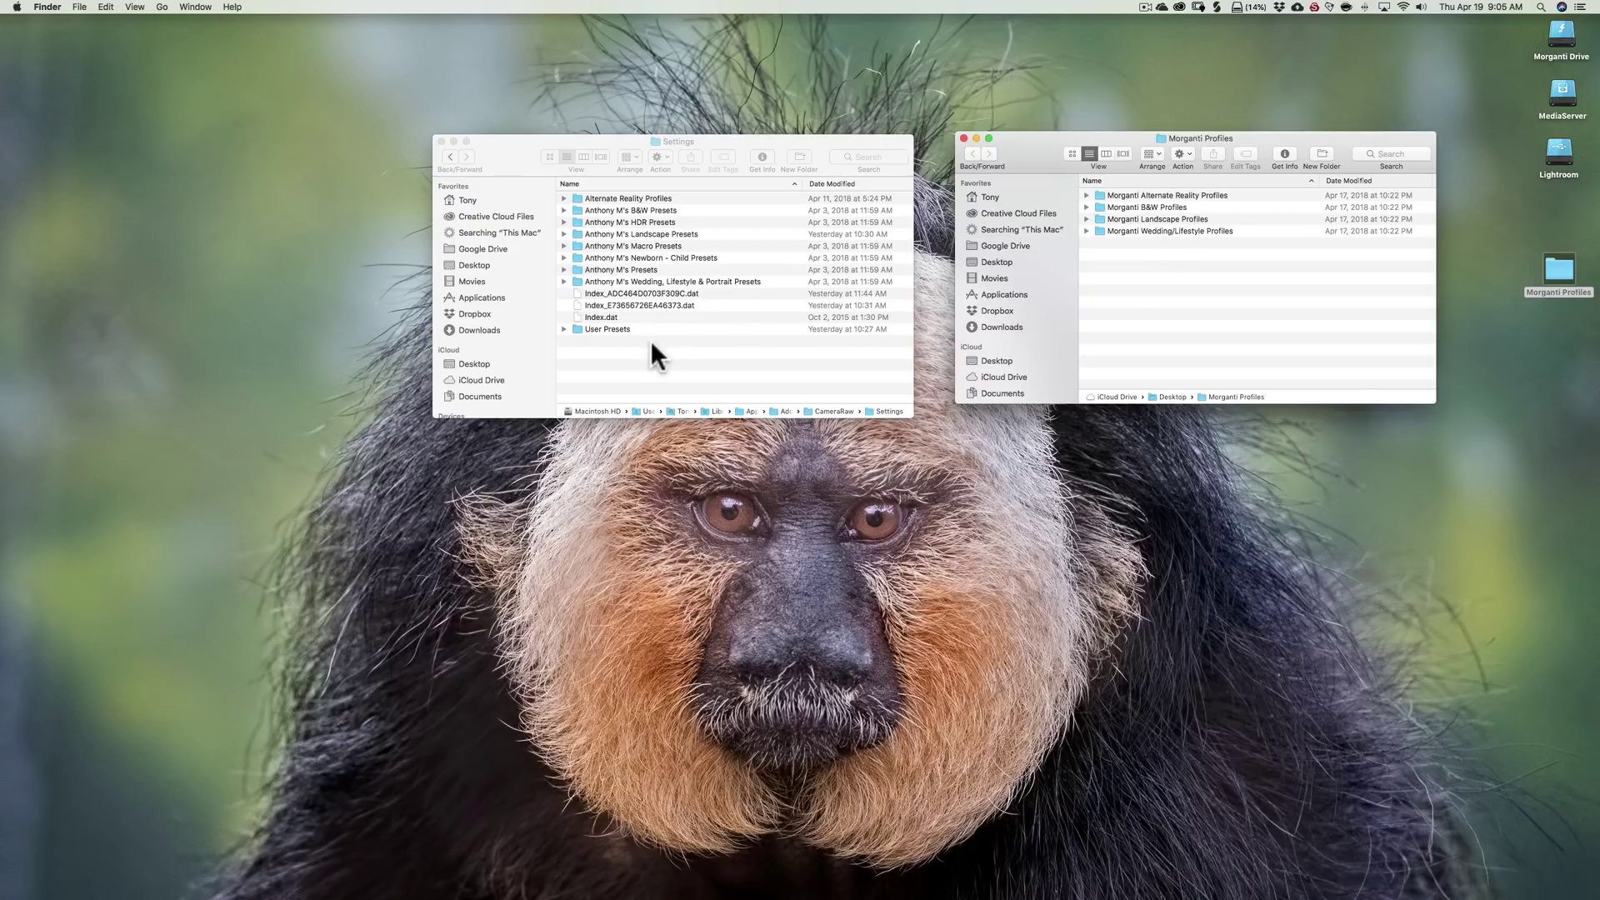
Move all four Morganti profile folders into Settings, confirming the move, then close both windows
click(1117, 195)
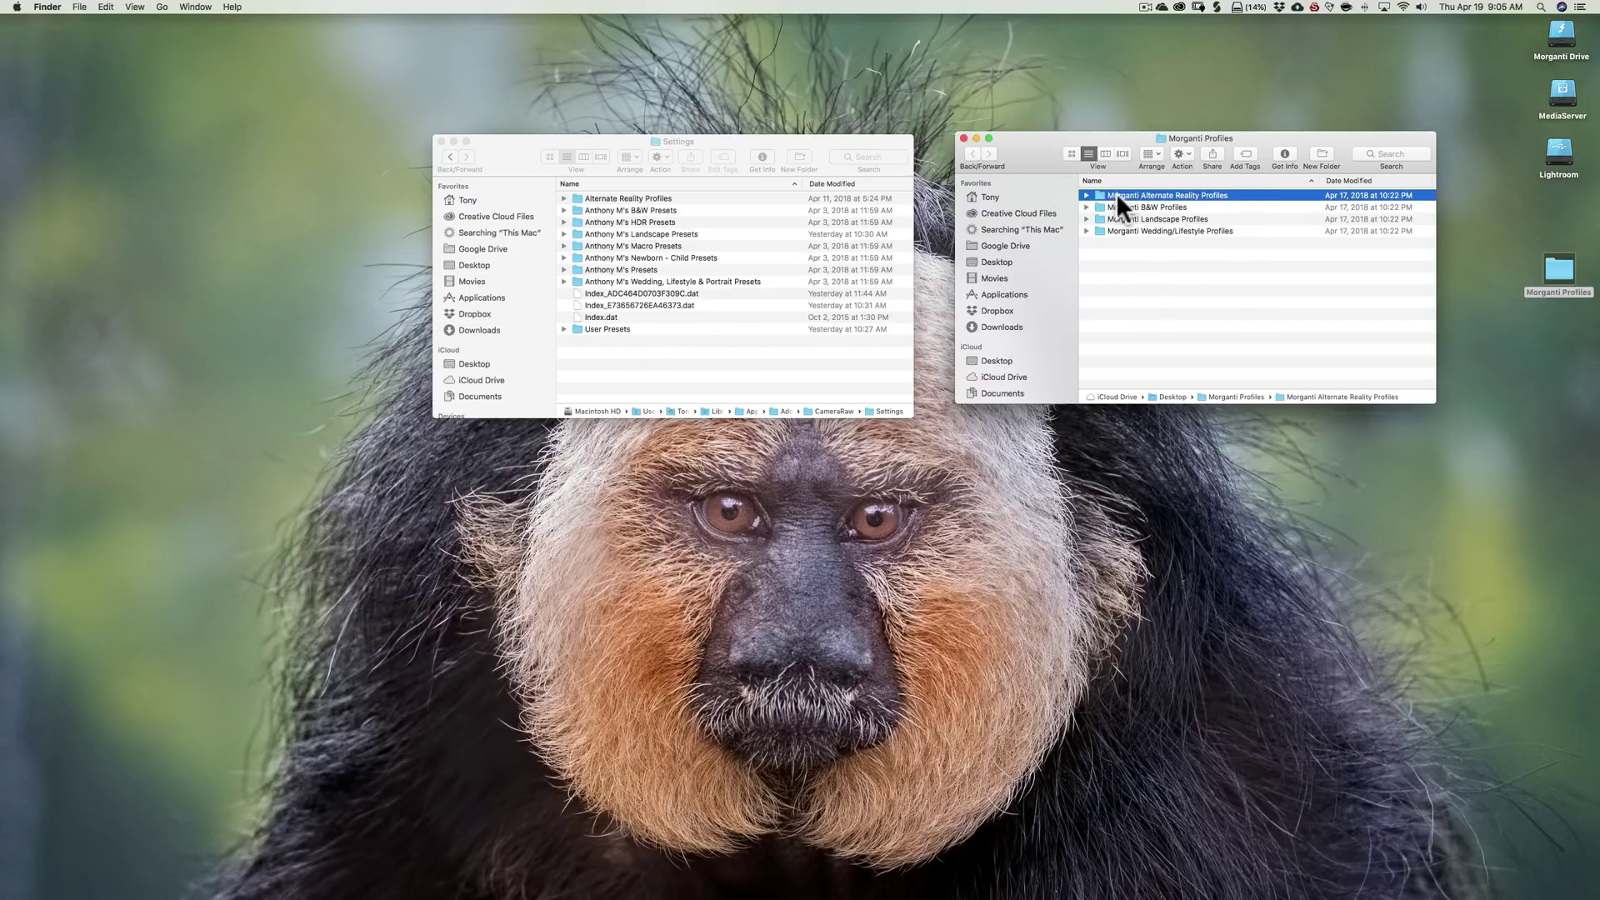
shift+click(1128, 228)
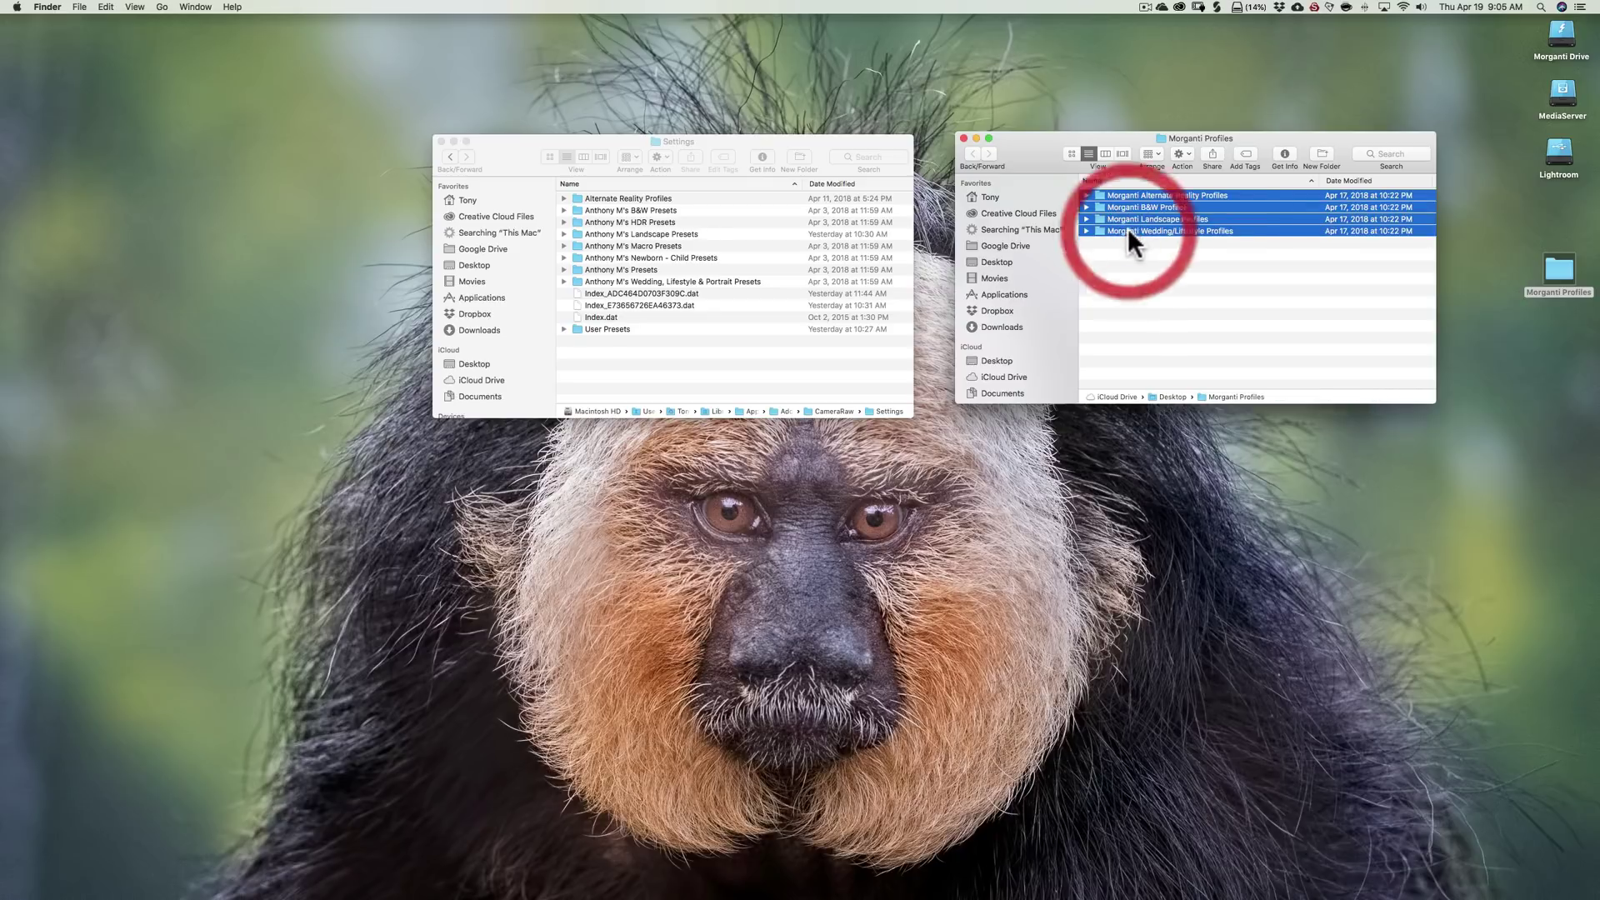
drag(1131, 201, 611, 355)
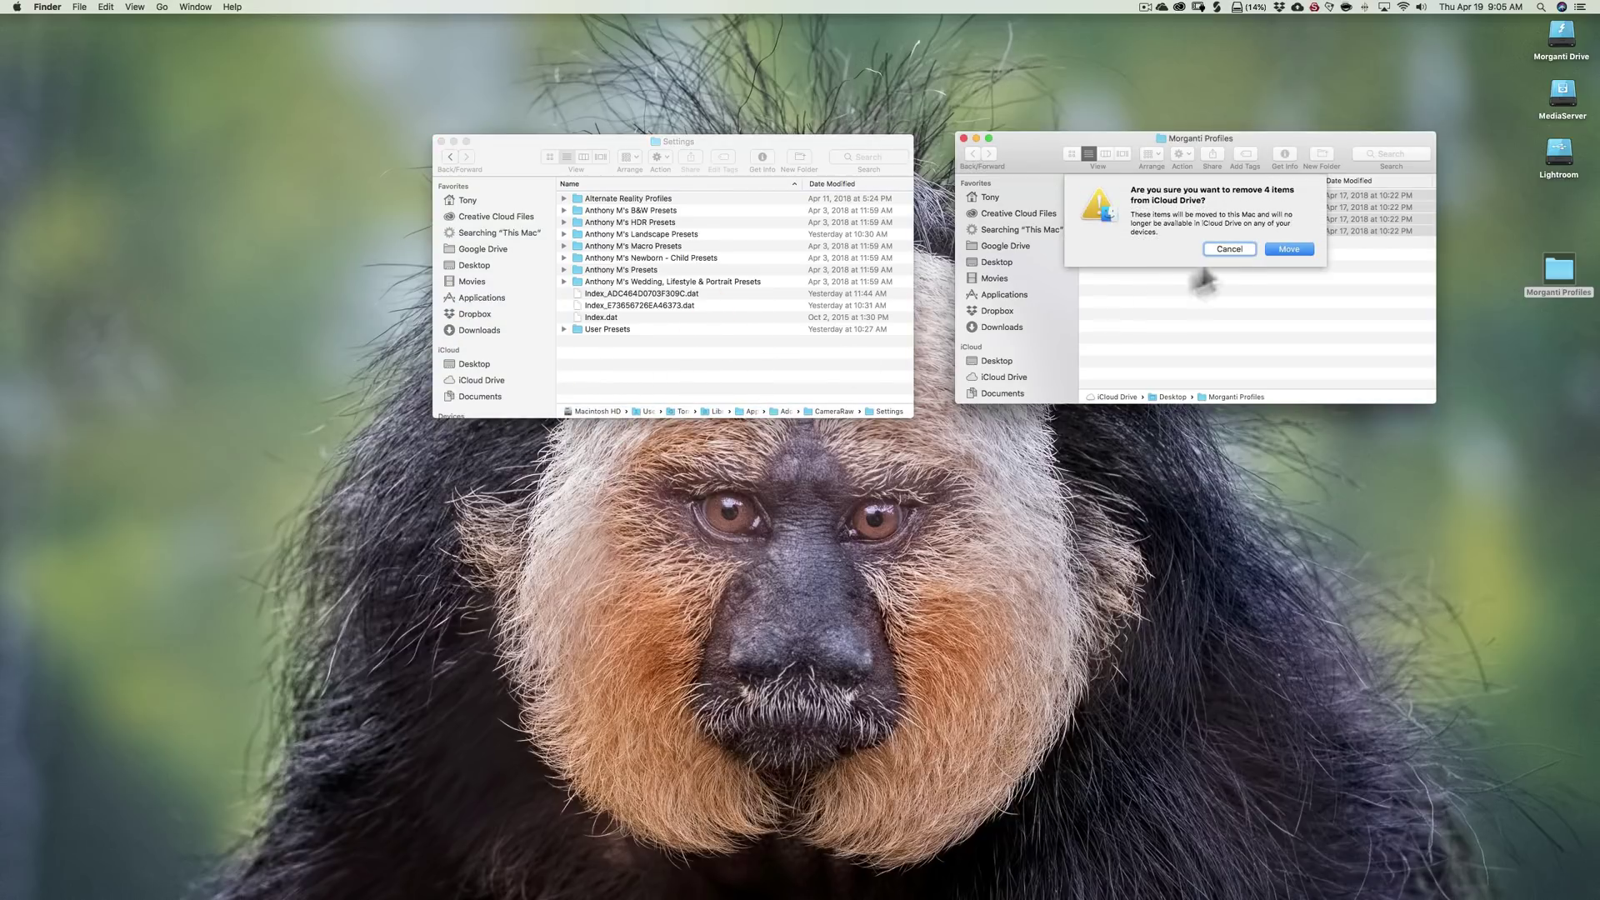
click(1289, 249)
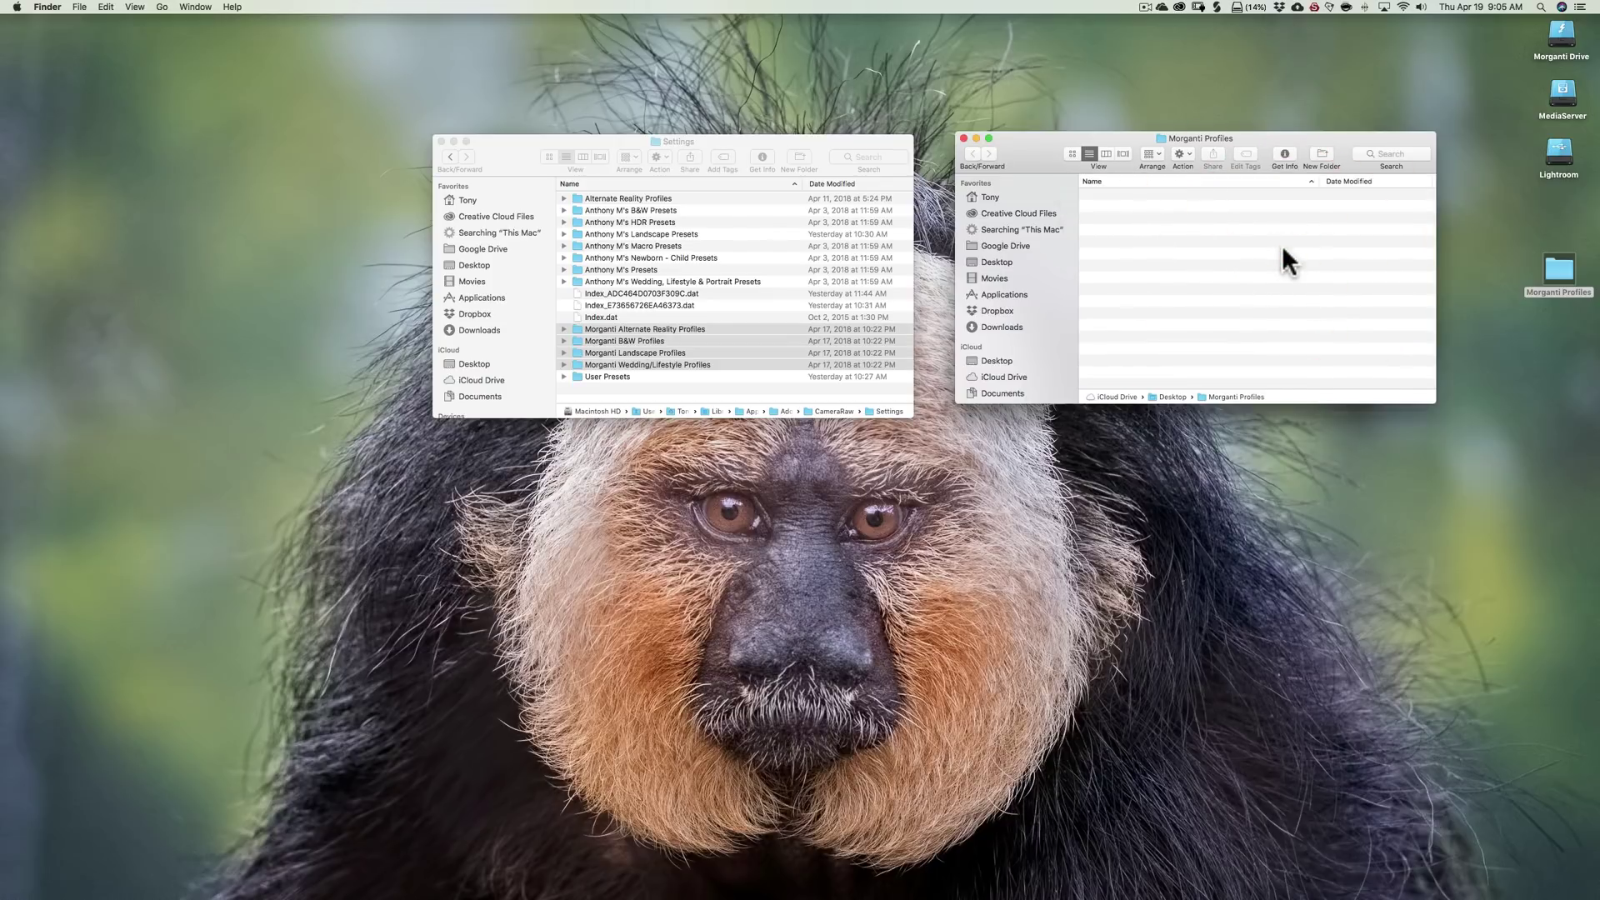
click(964, 136)
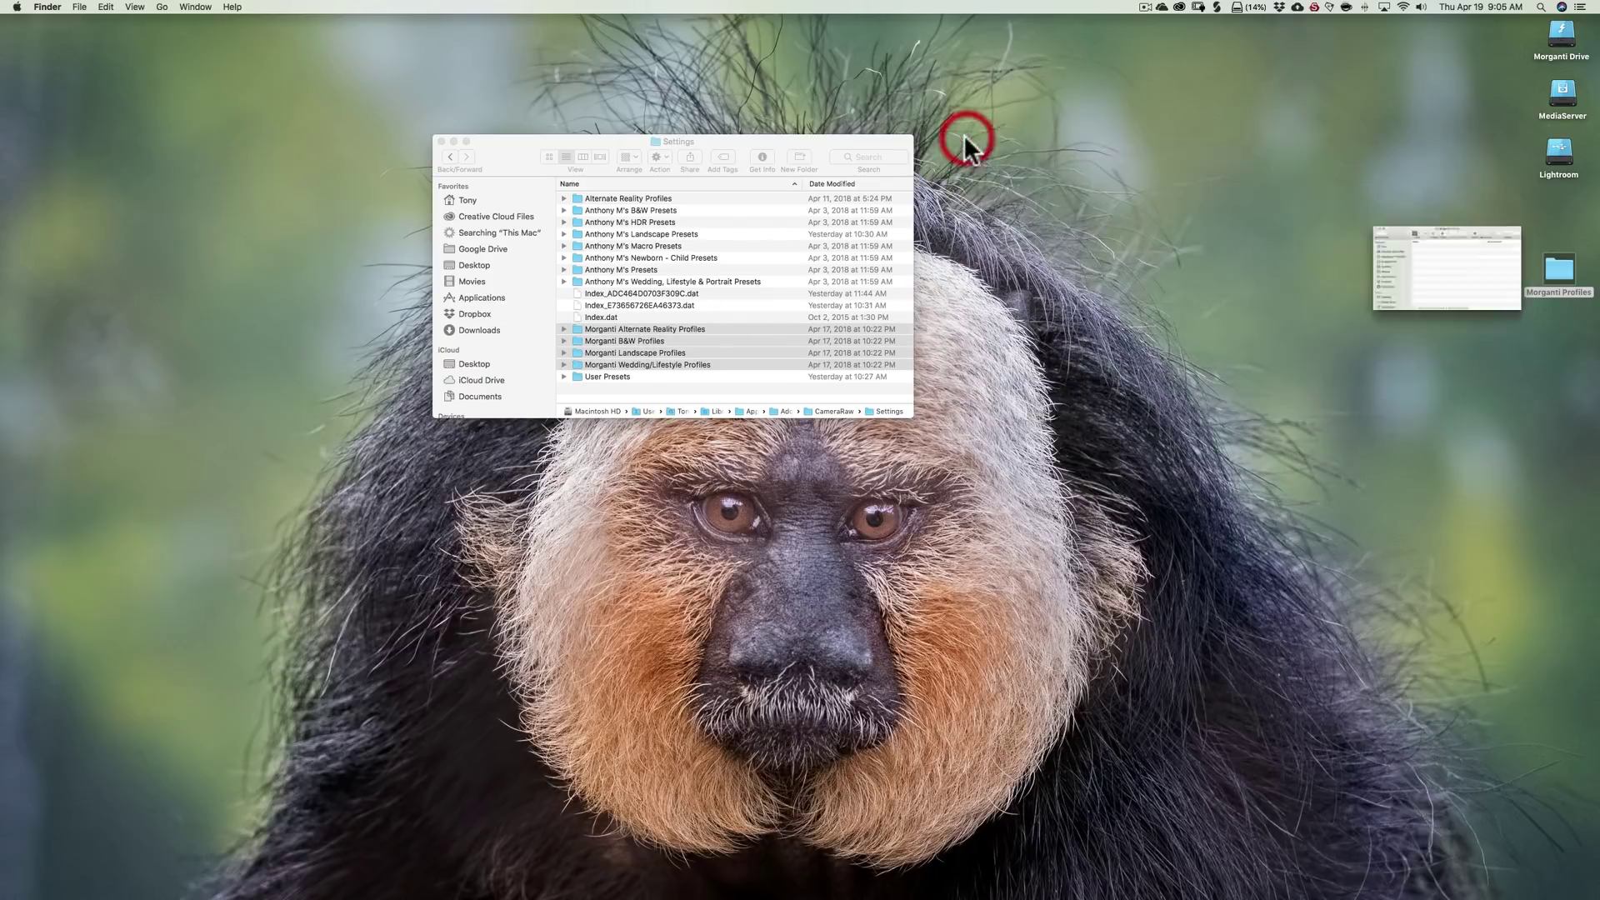
click(439, 137)
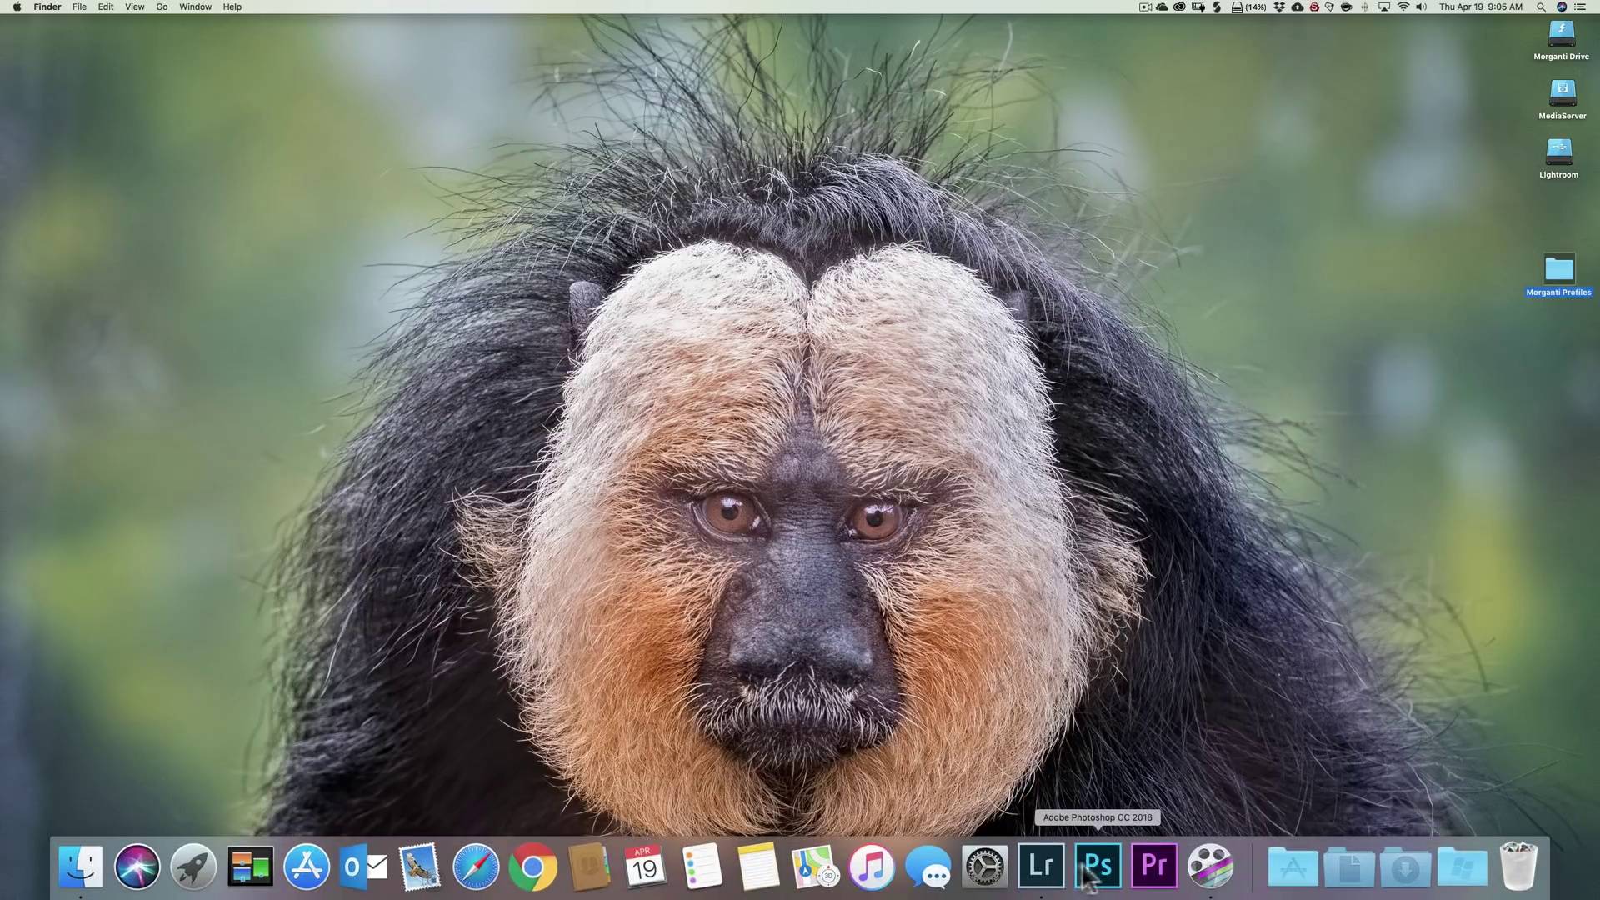
Bring Lightroom back, dismiss Preferences, and close the Profile Browser before quitting
click(1041, 866)
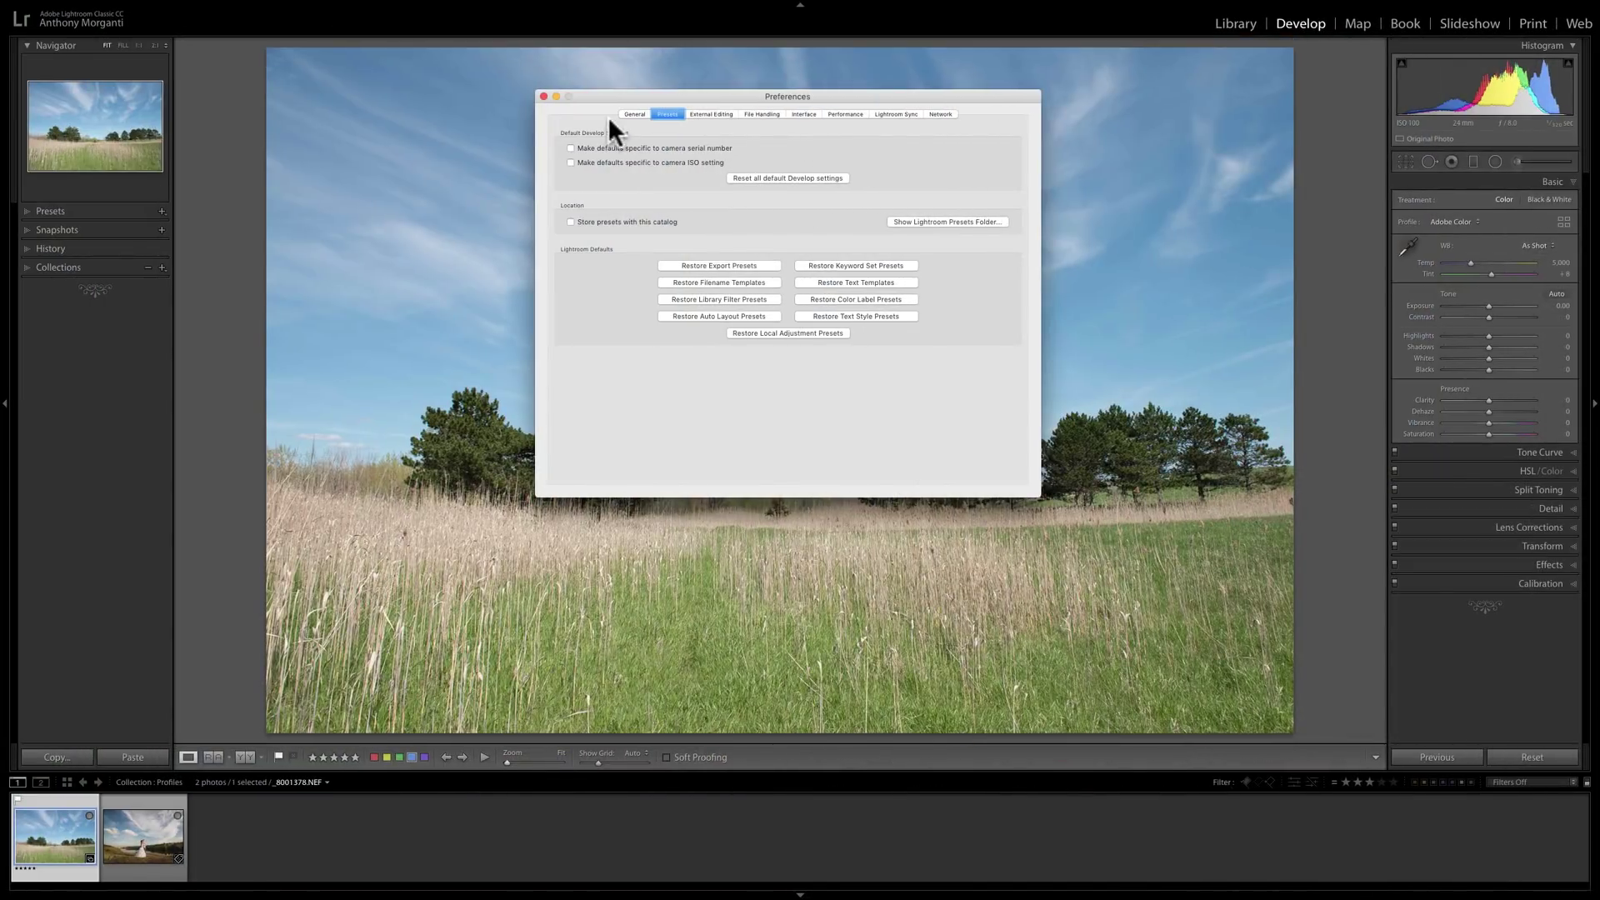
click(544, 95)
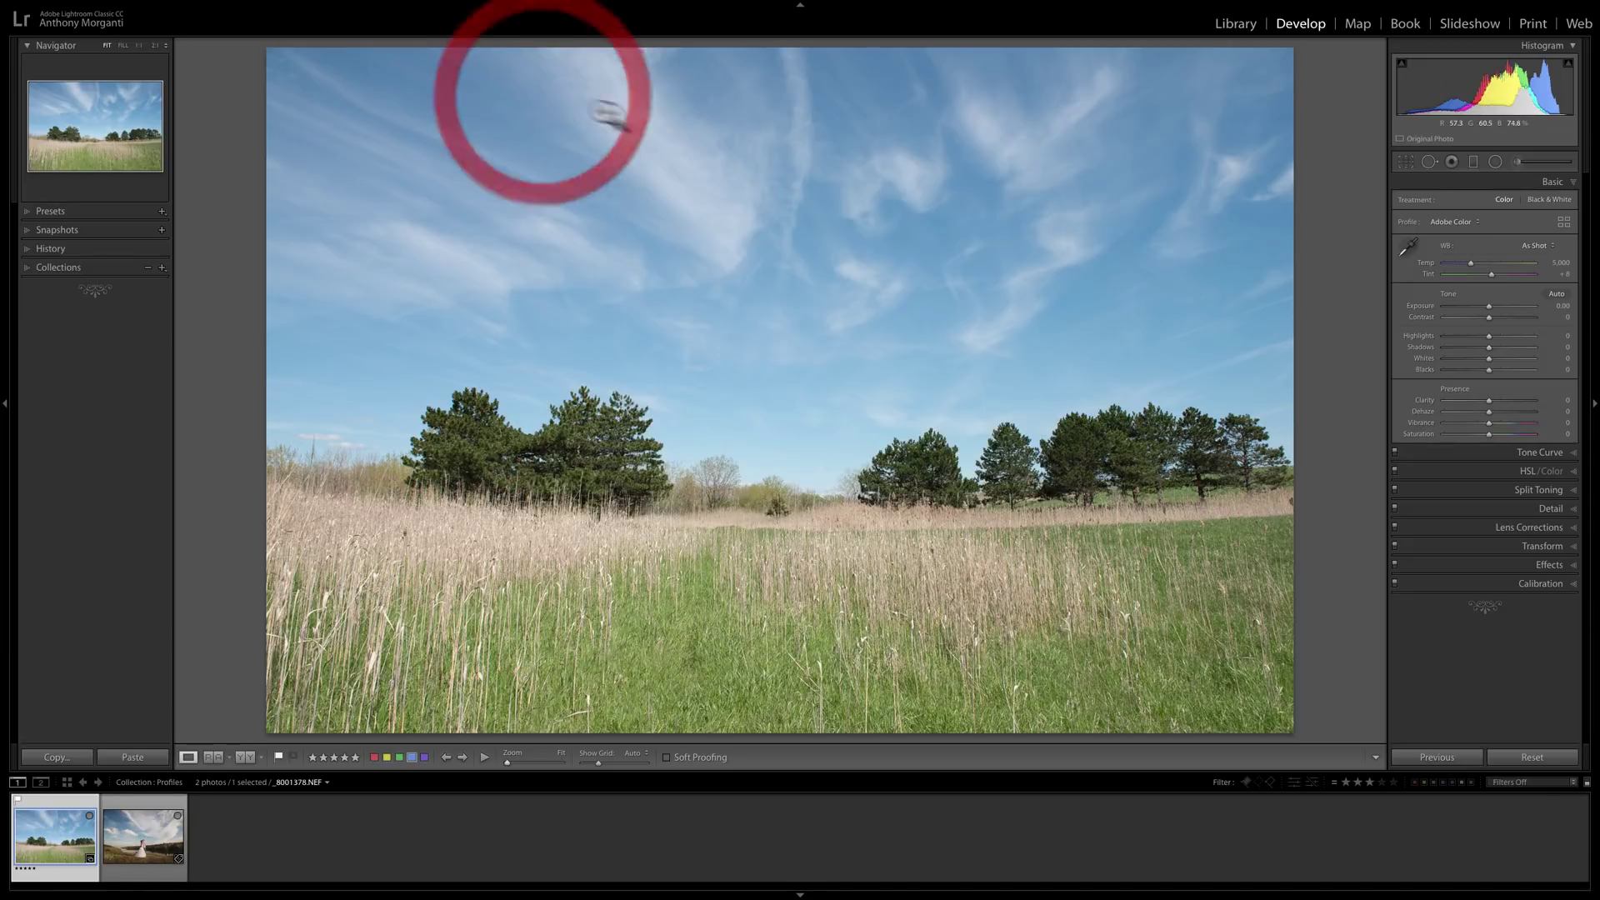
click(1564, 222)
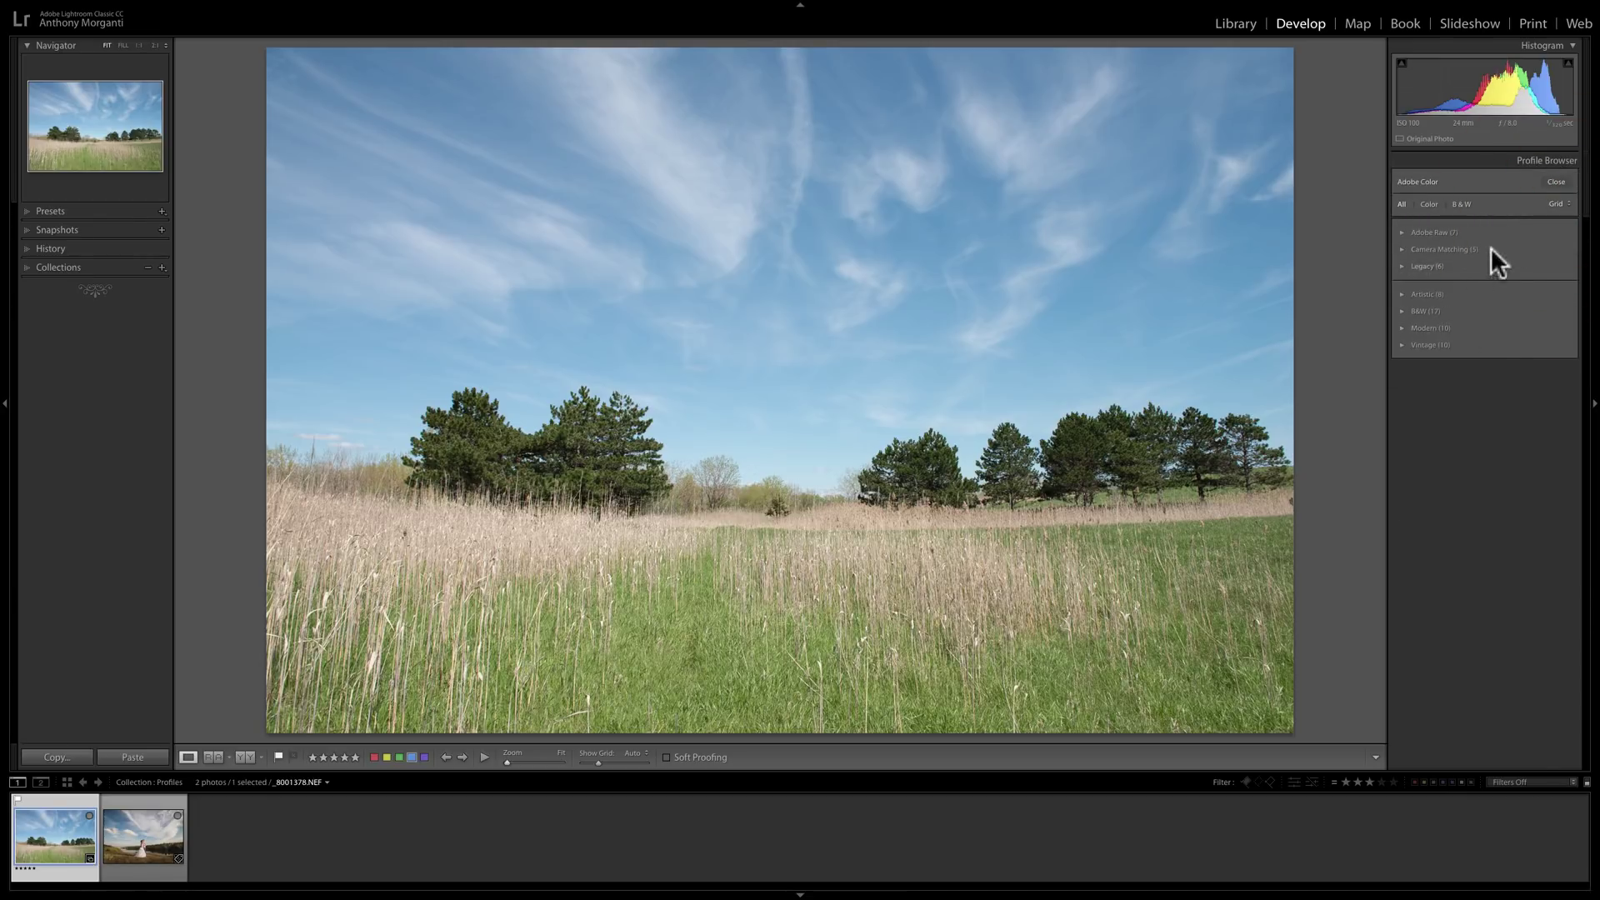
click(1557, 183)
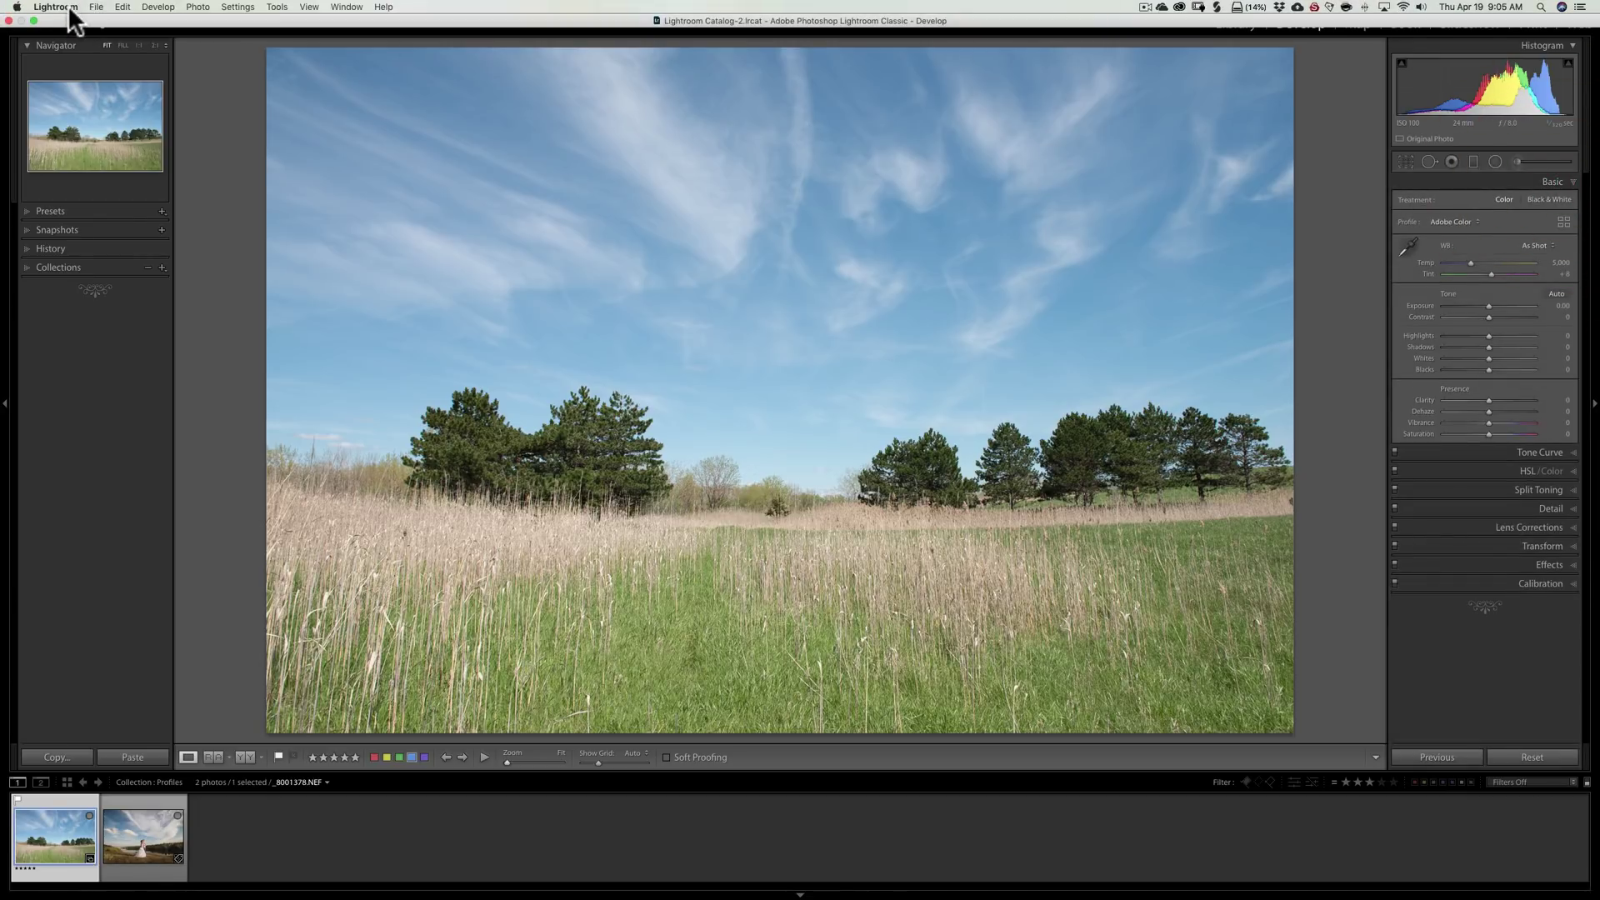
click(56, 6)
Quit and relaunch Lightroom, then open the Profile Browser showing the four Morganti groups
click(60, 158)
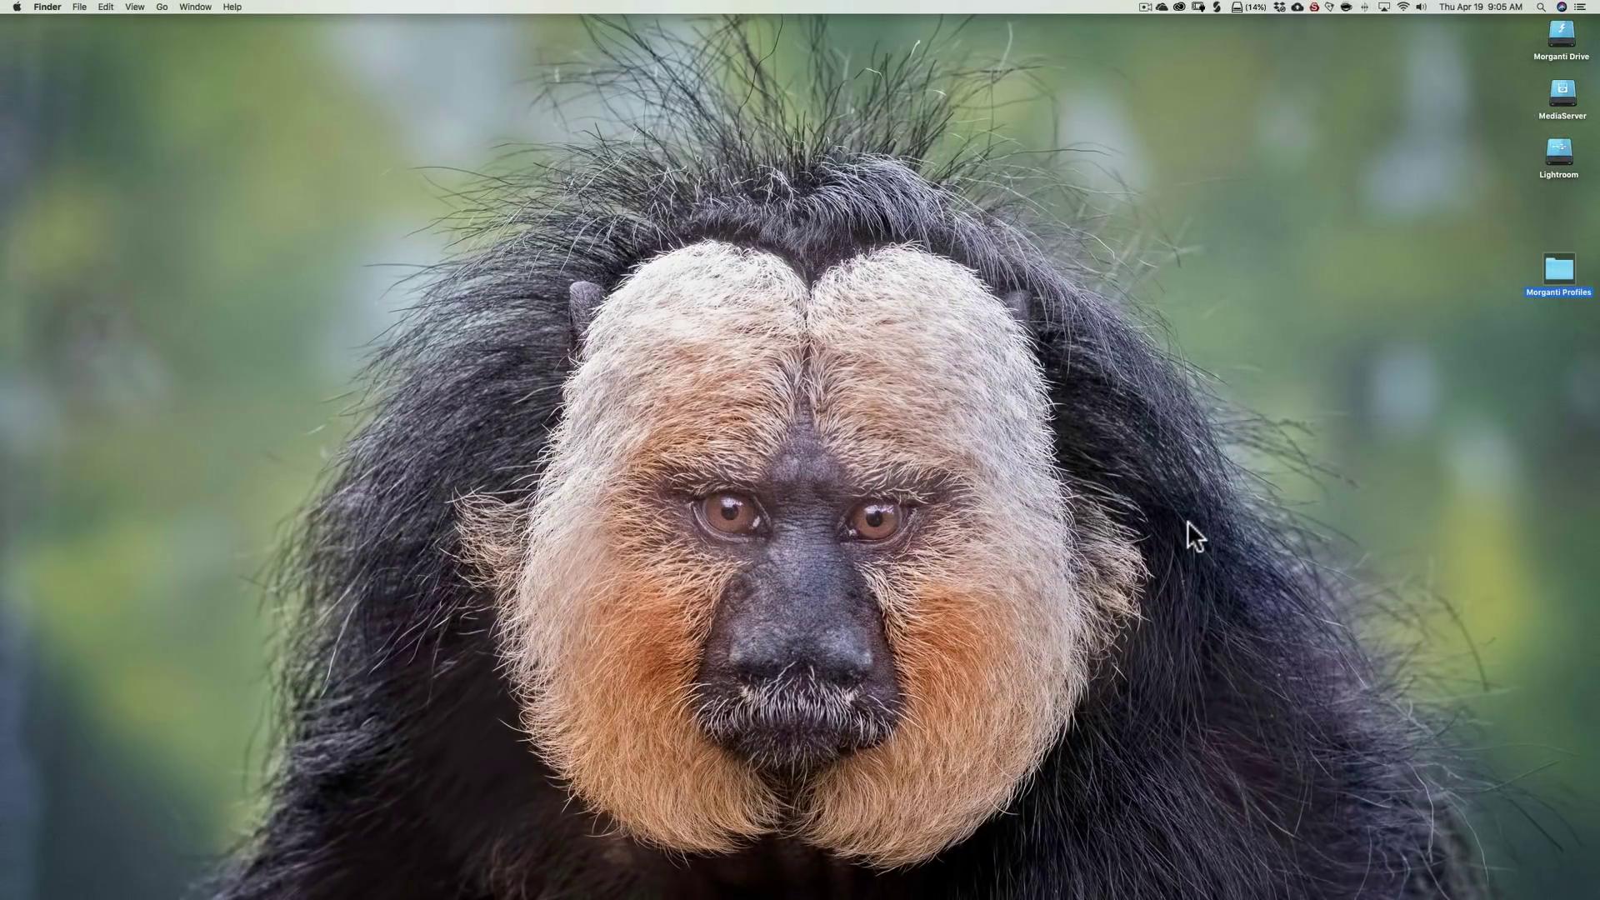
mouse_move(1213, 892)
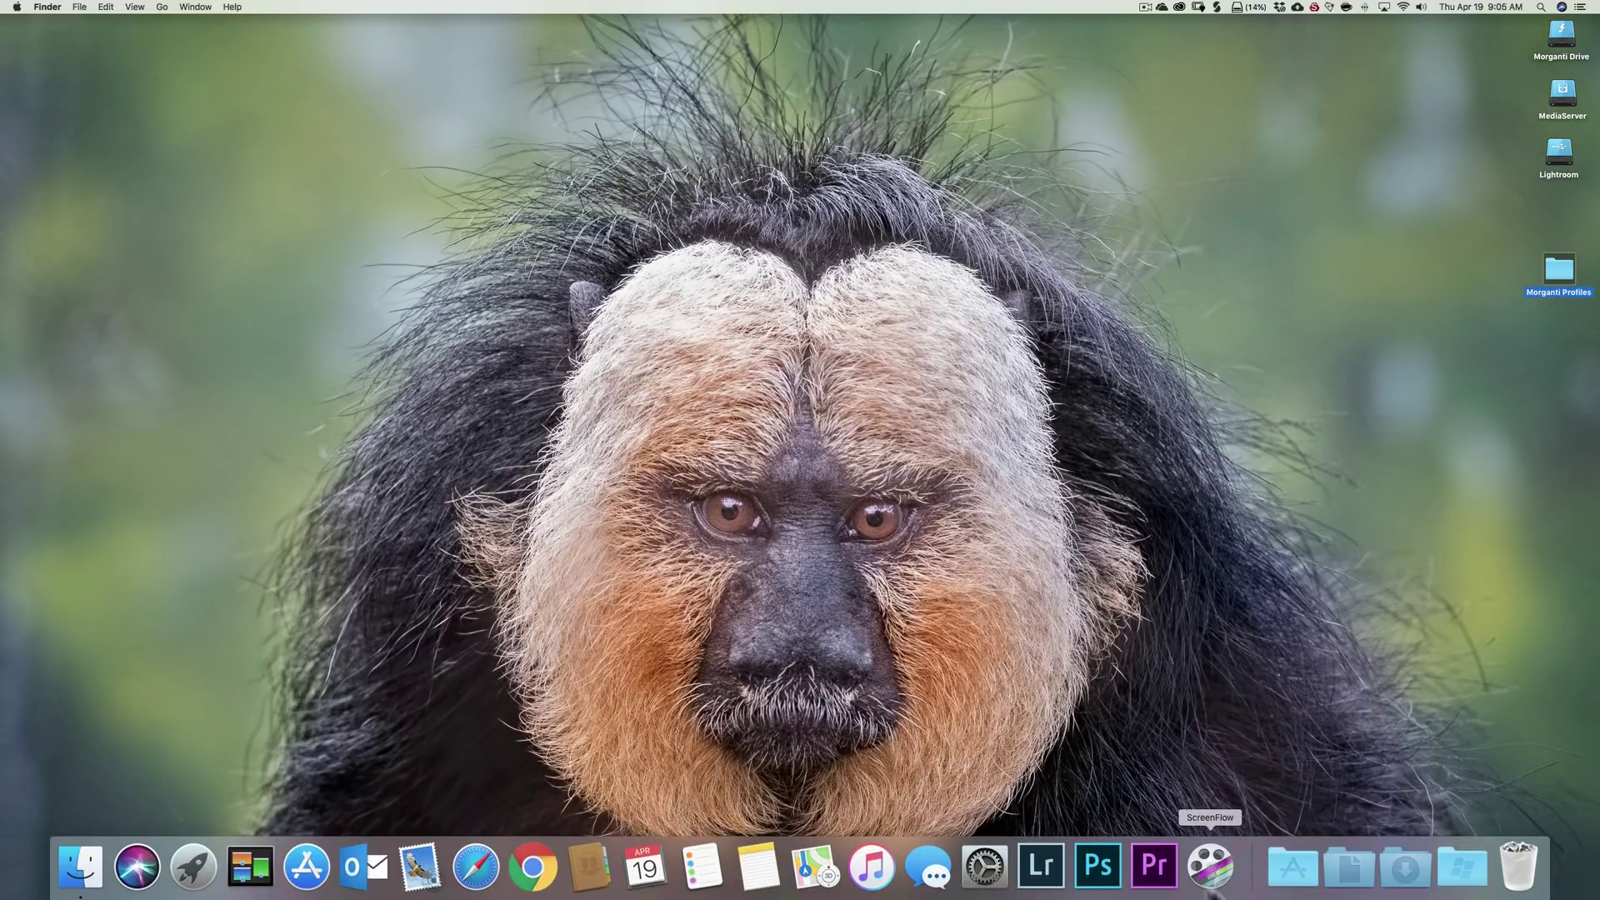
click(1041, 868)
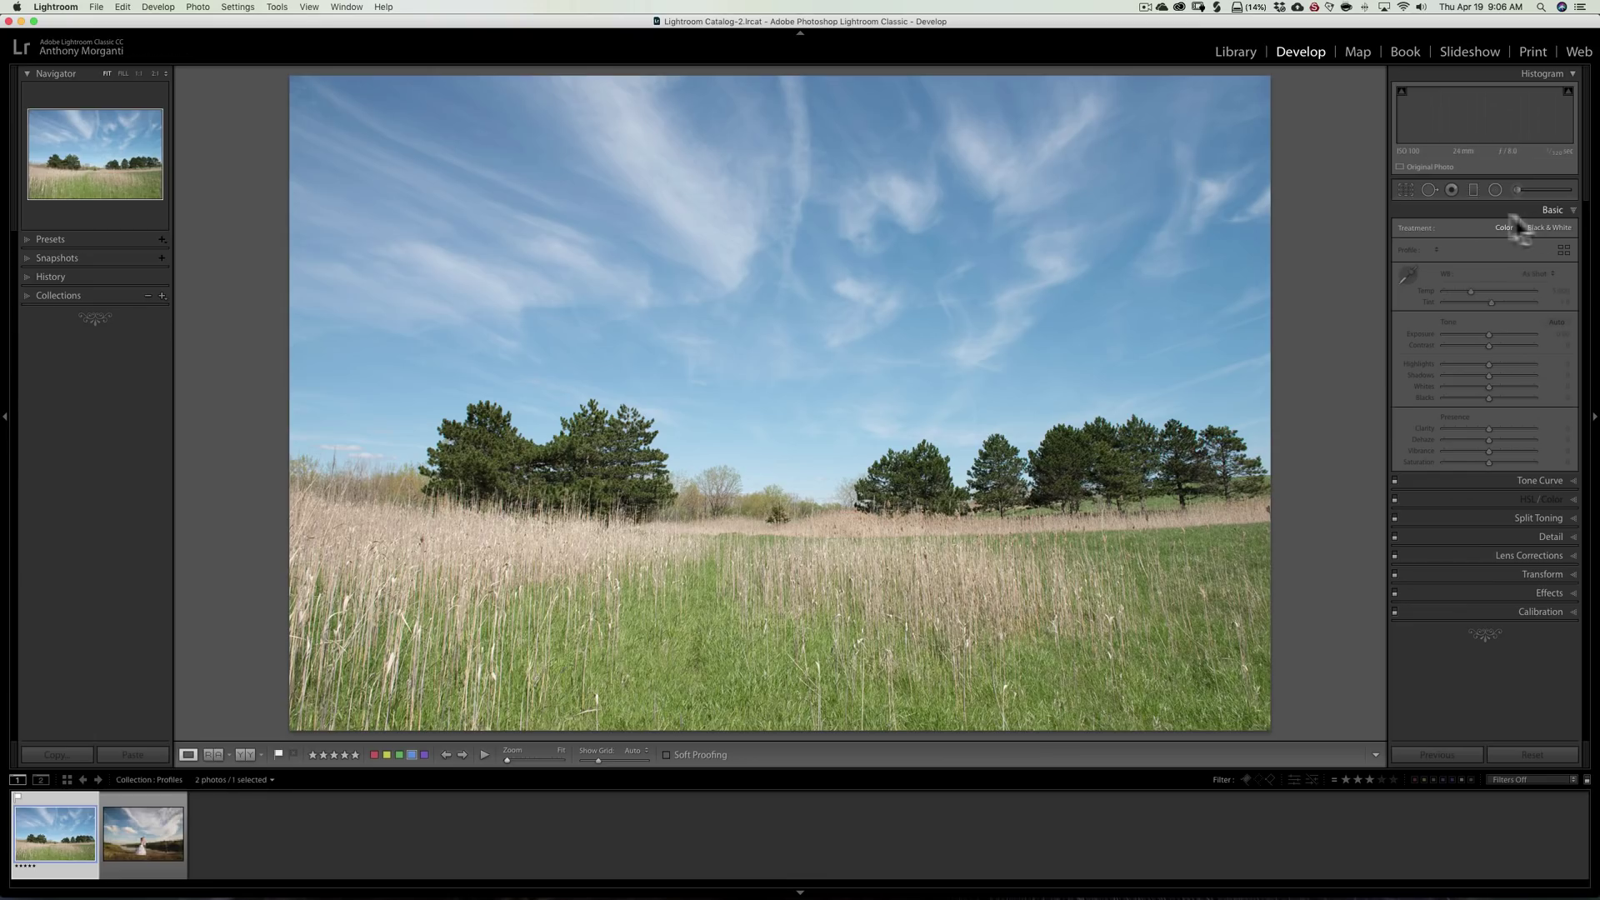
click(1562, 250)
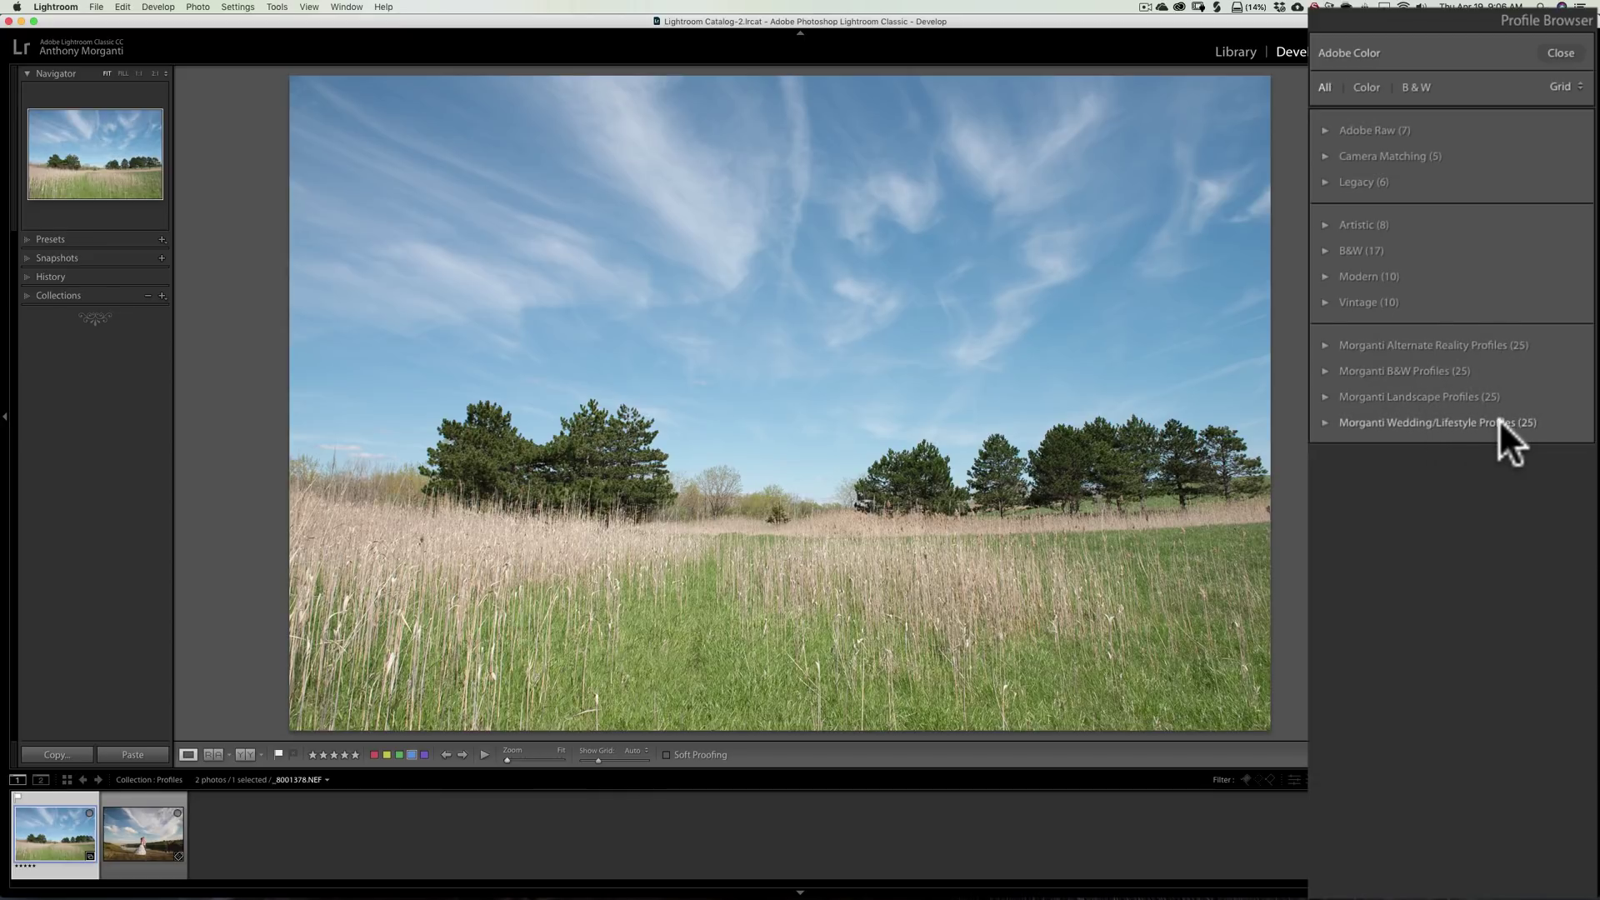
Expand Morganti Alternate Reality Profiles and scroll through looks like Dark & Rich and Lots of Blue
click(1325, 342)
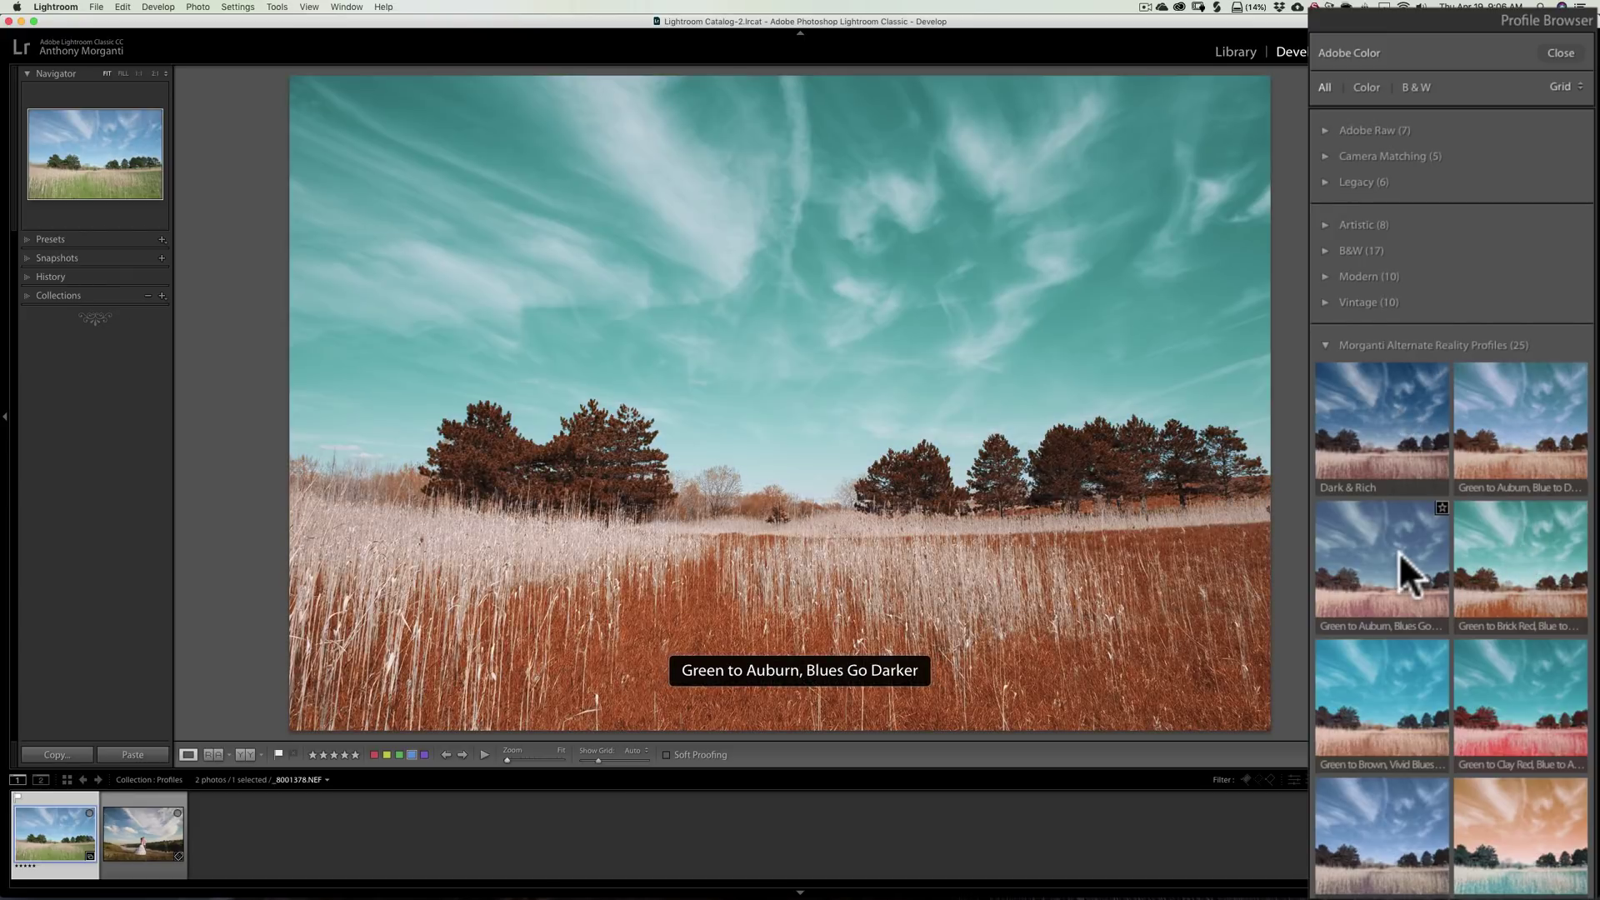
scroll(1397, 552, down, 2)
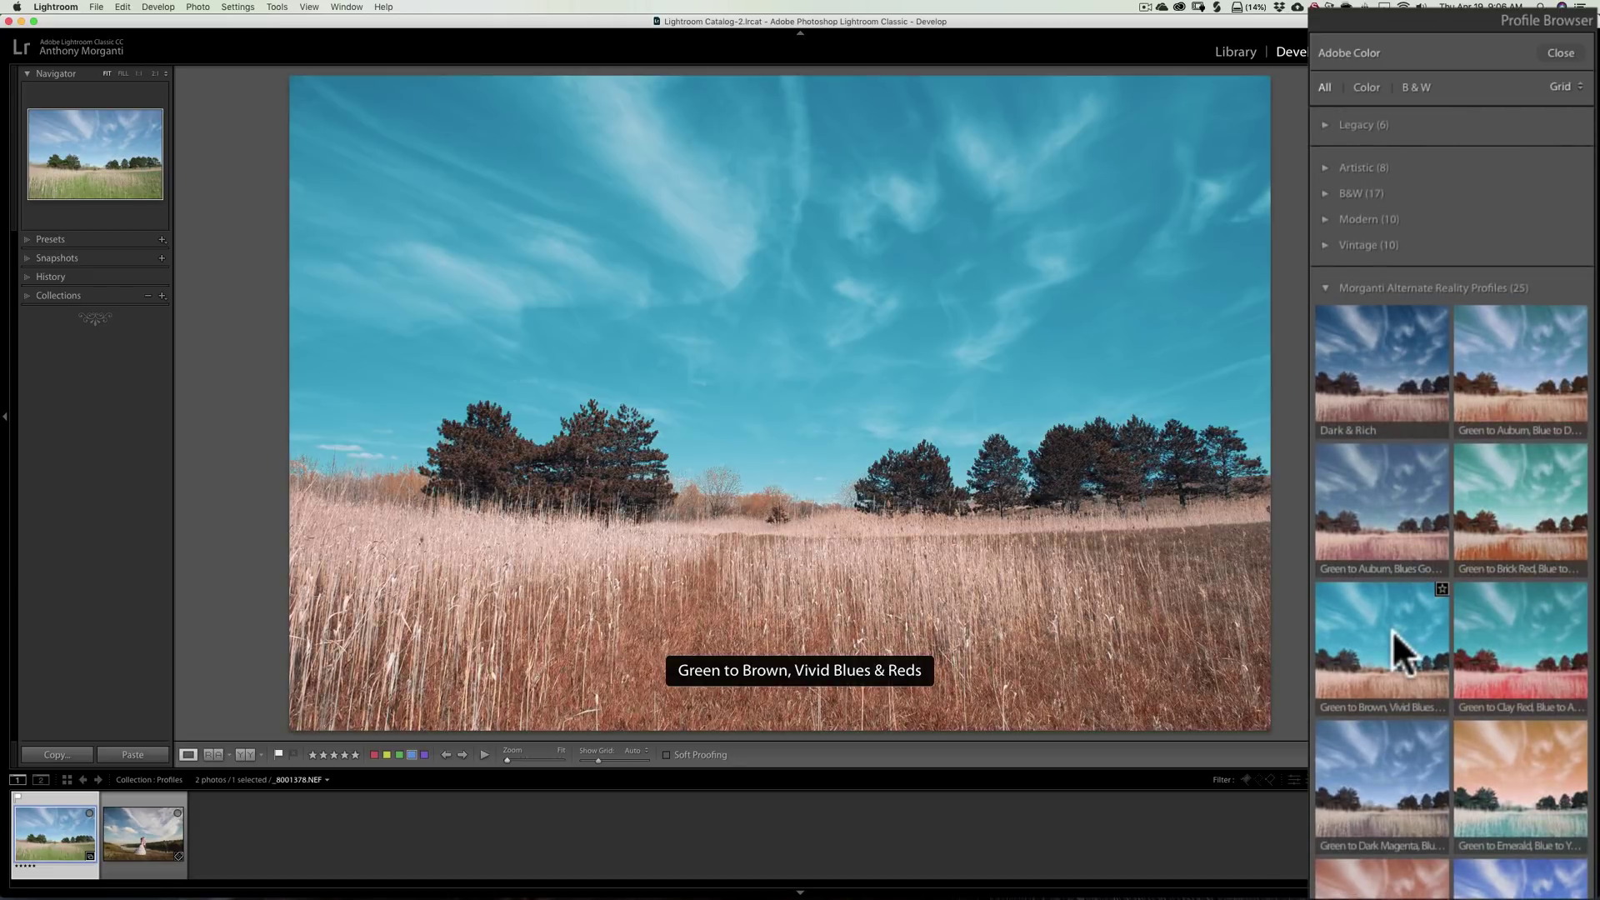
scroll(1515, 639, down, 5)
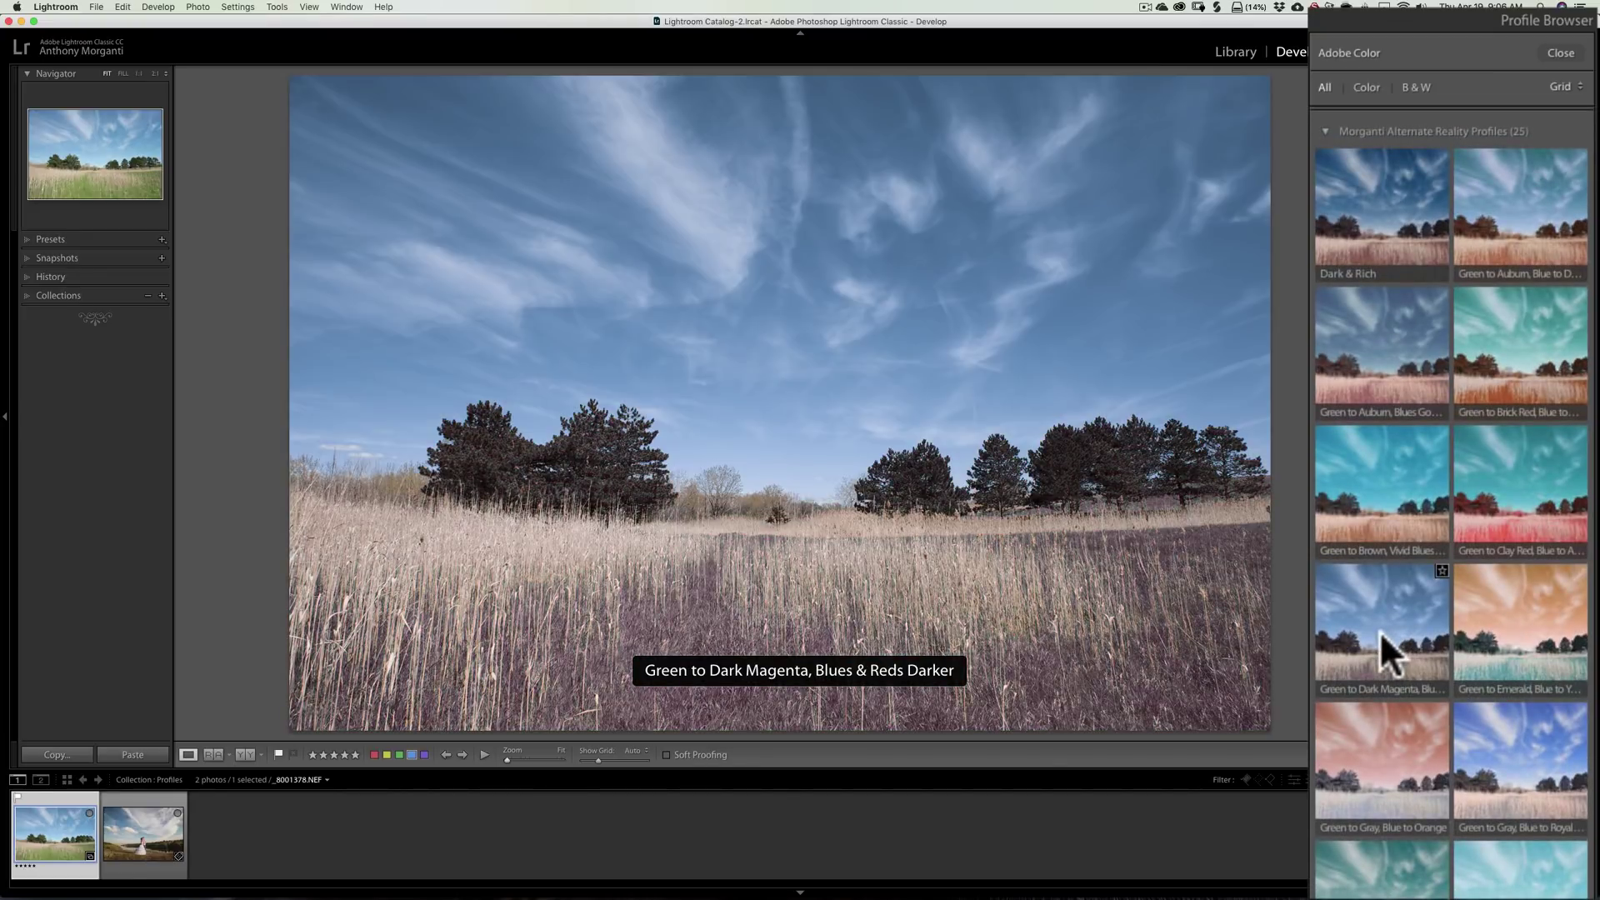
scroll(1379, 632, down, 4)
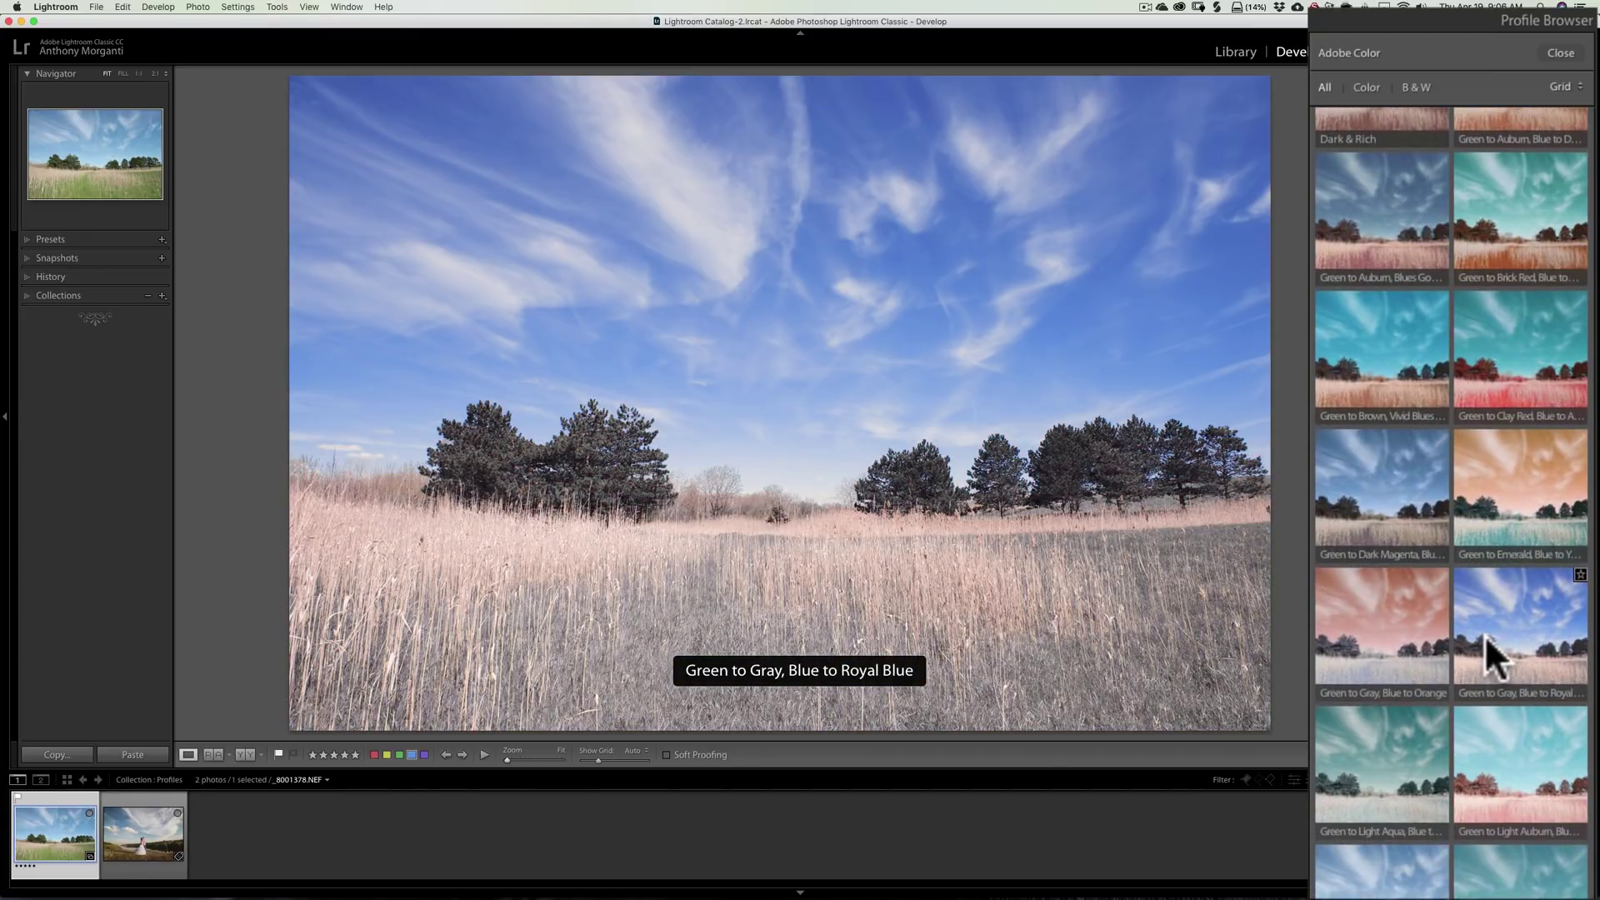
scroll(1483, 635, down, 2)
scroll(1484, 633, down, 3)
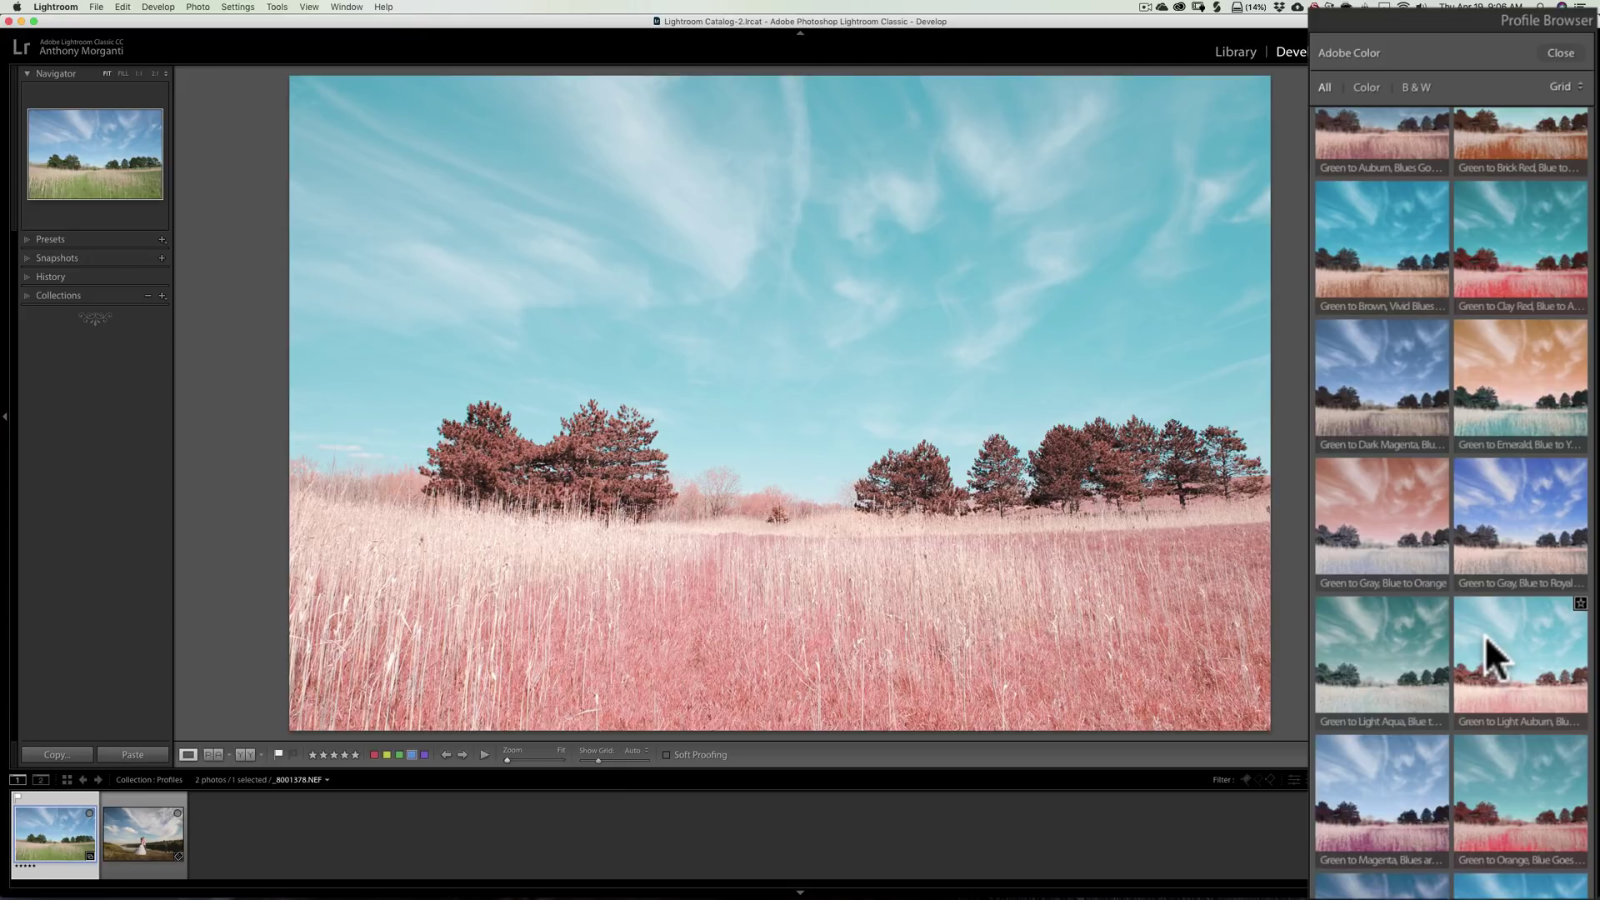
scroll(1415, 641, down, 3)
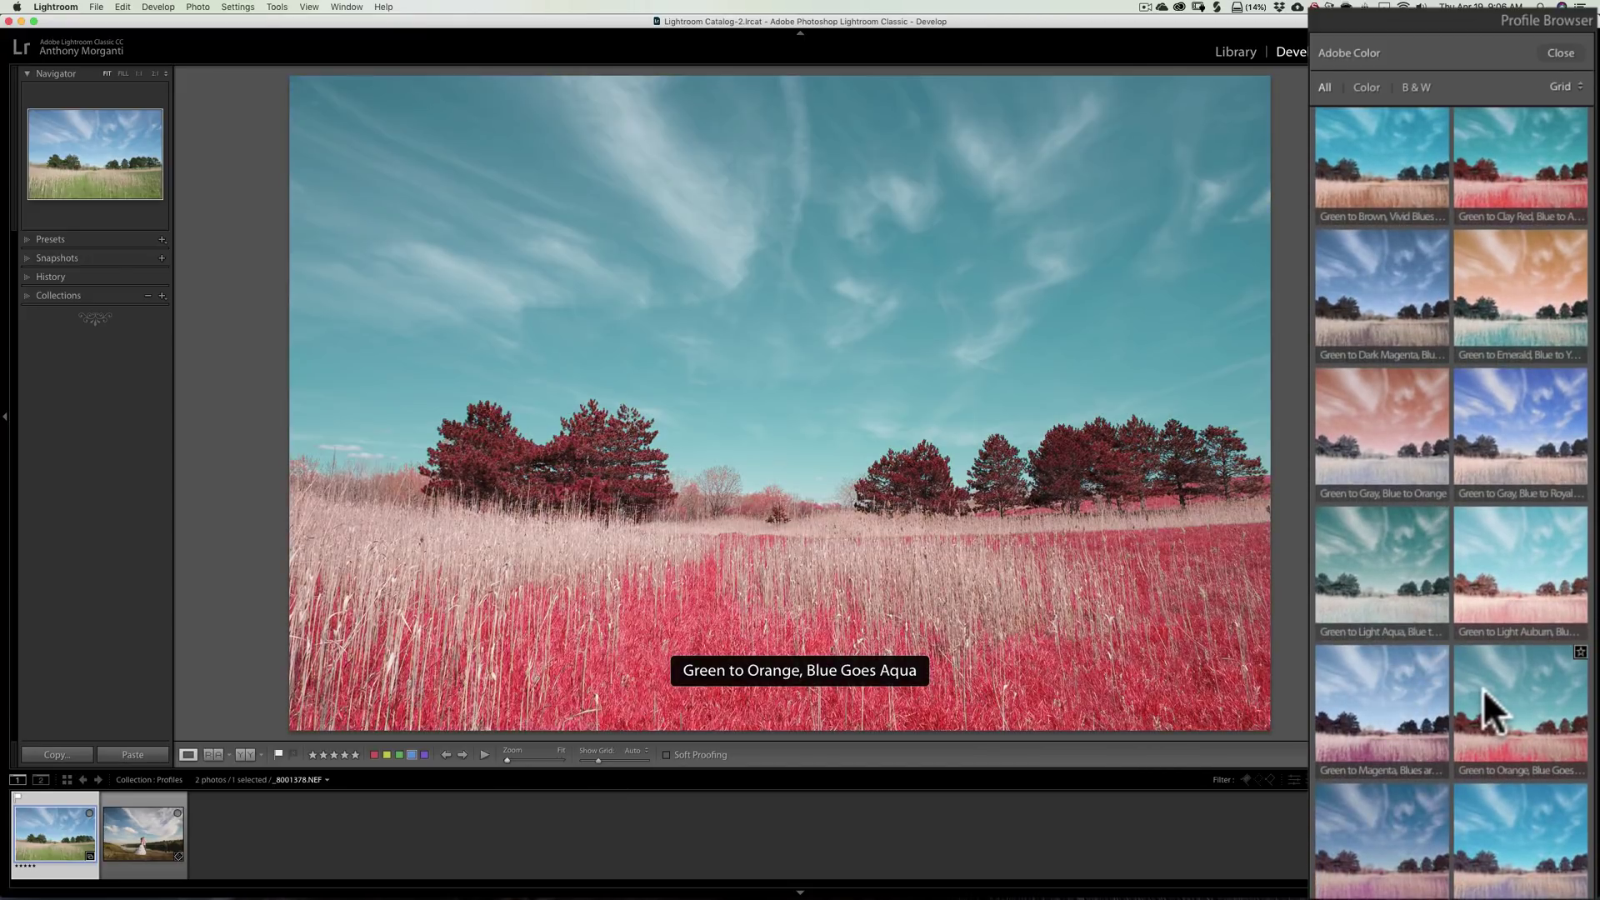
scroll(1482, 688, down, 3)
scroll(1483, 688, down, 3)
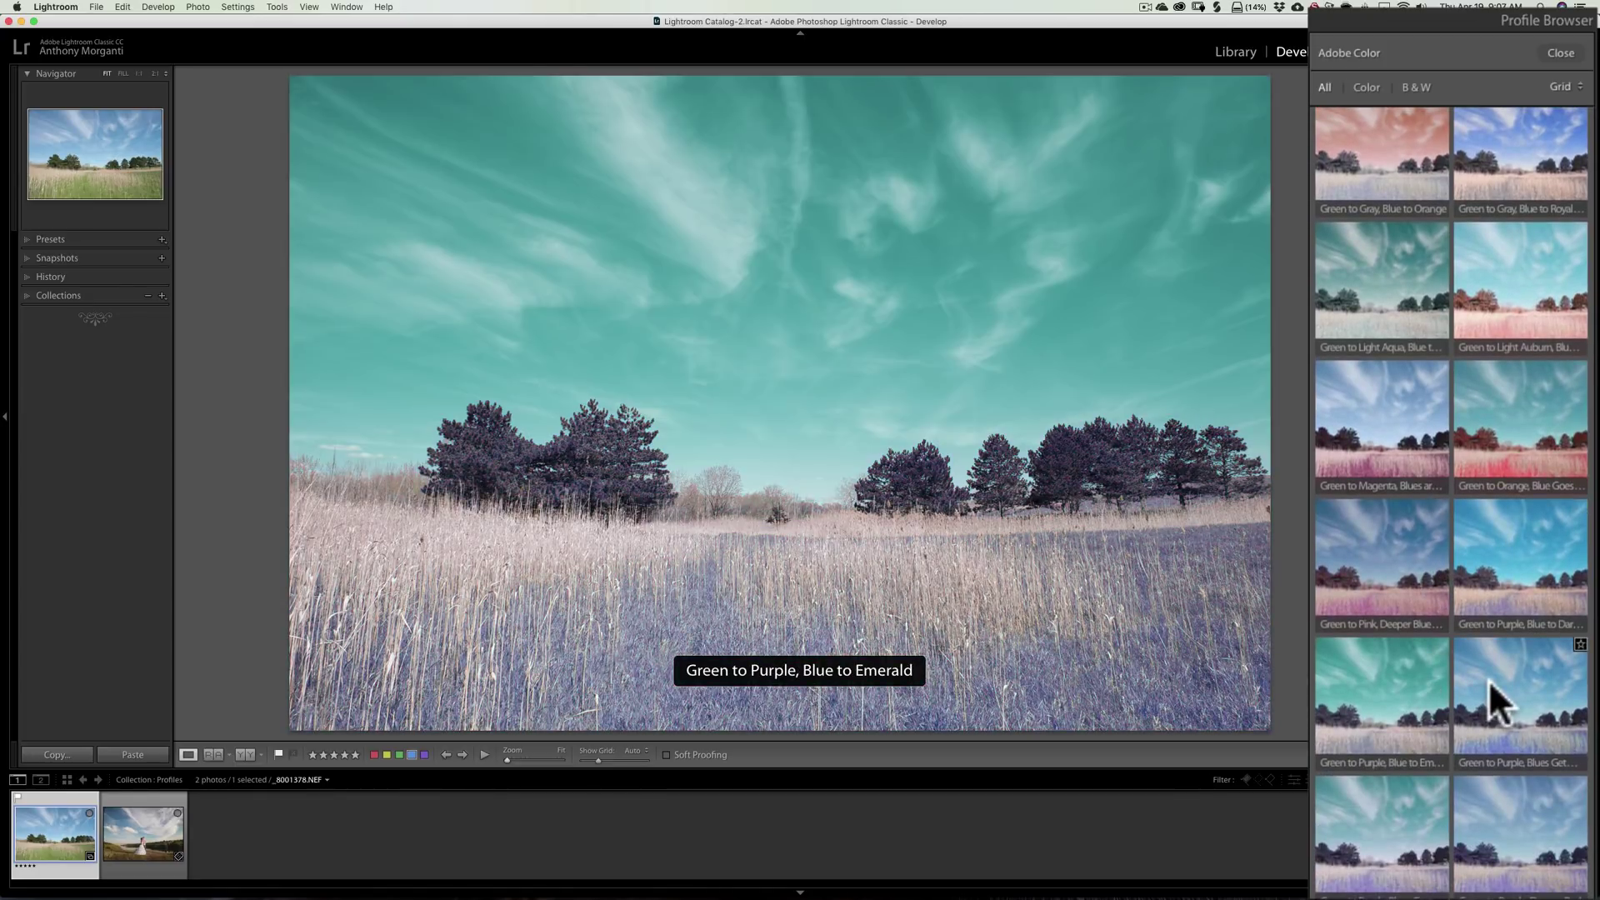
scroll(1490, 679, down, 5)
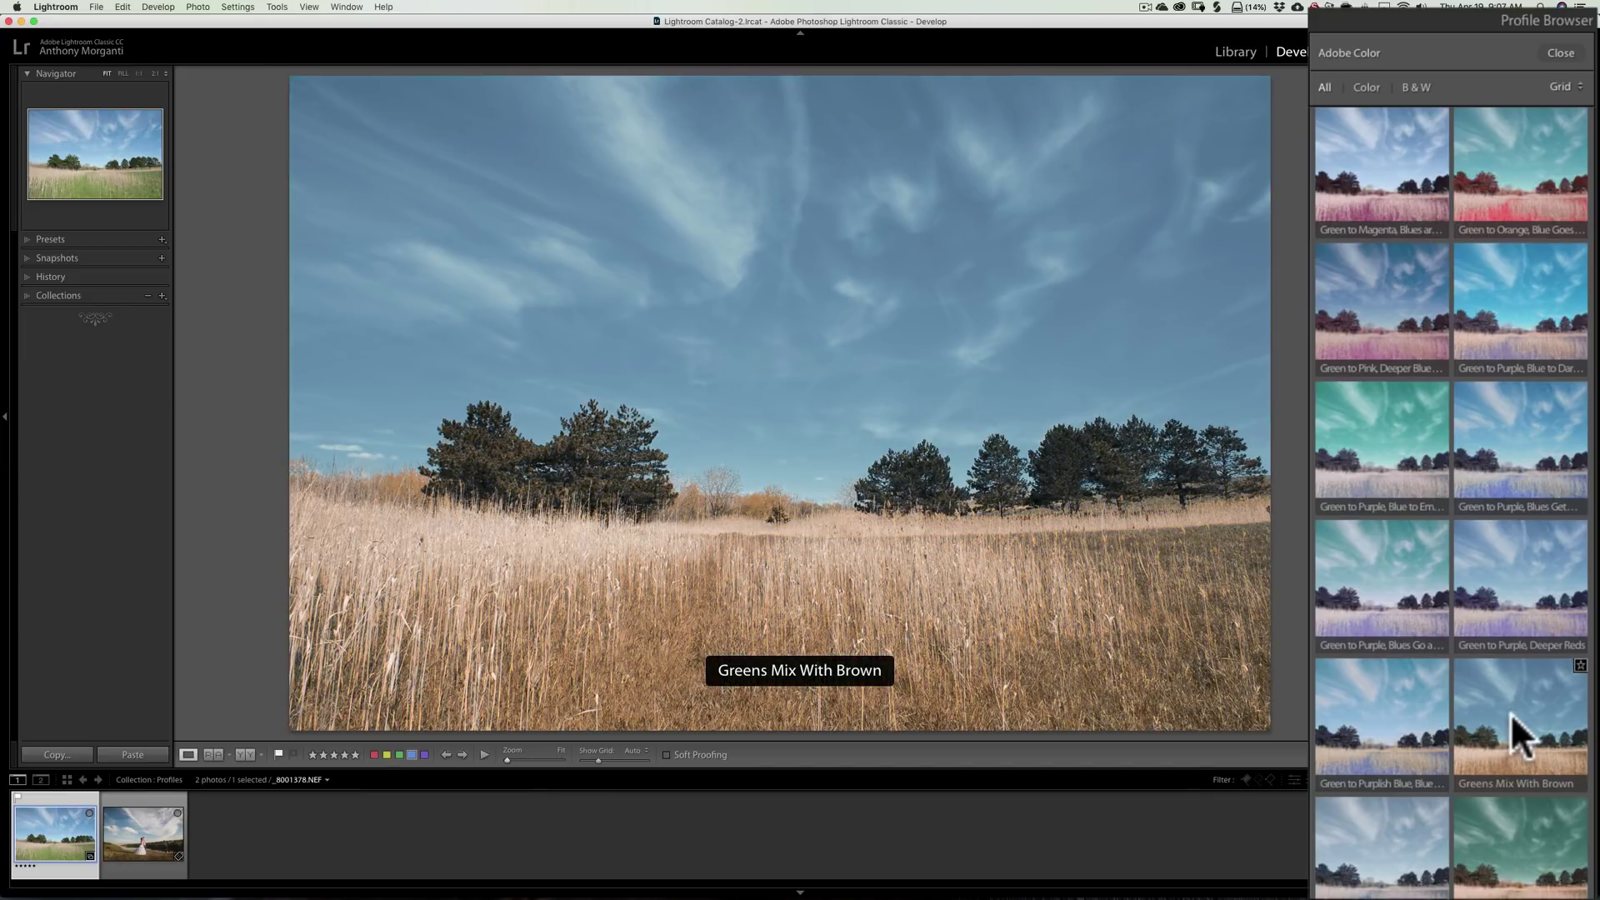
scroll(1511, 713, down, 1)
scroll(1492, 754, down, 1)
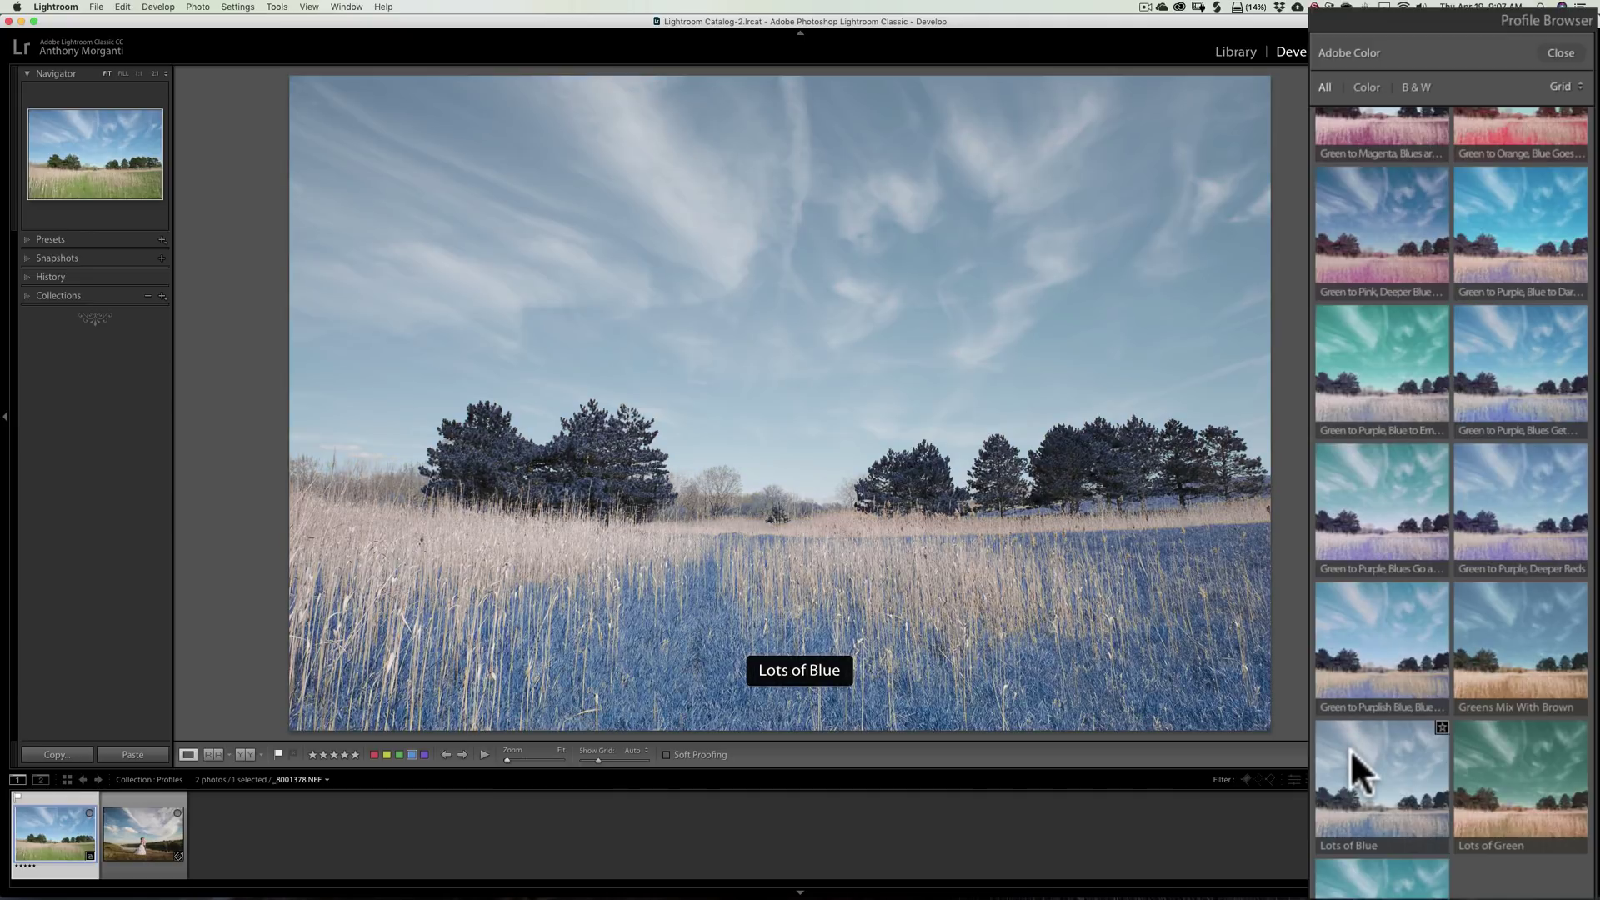
scroll(1532, 748, down, 3)
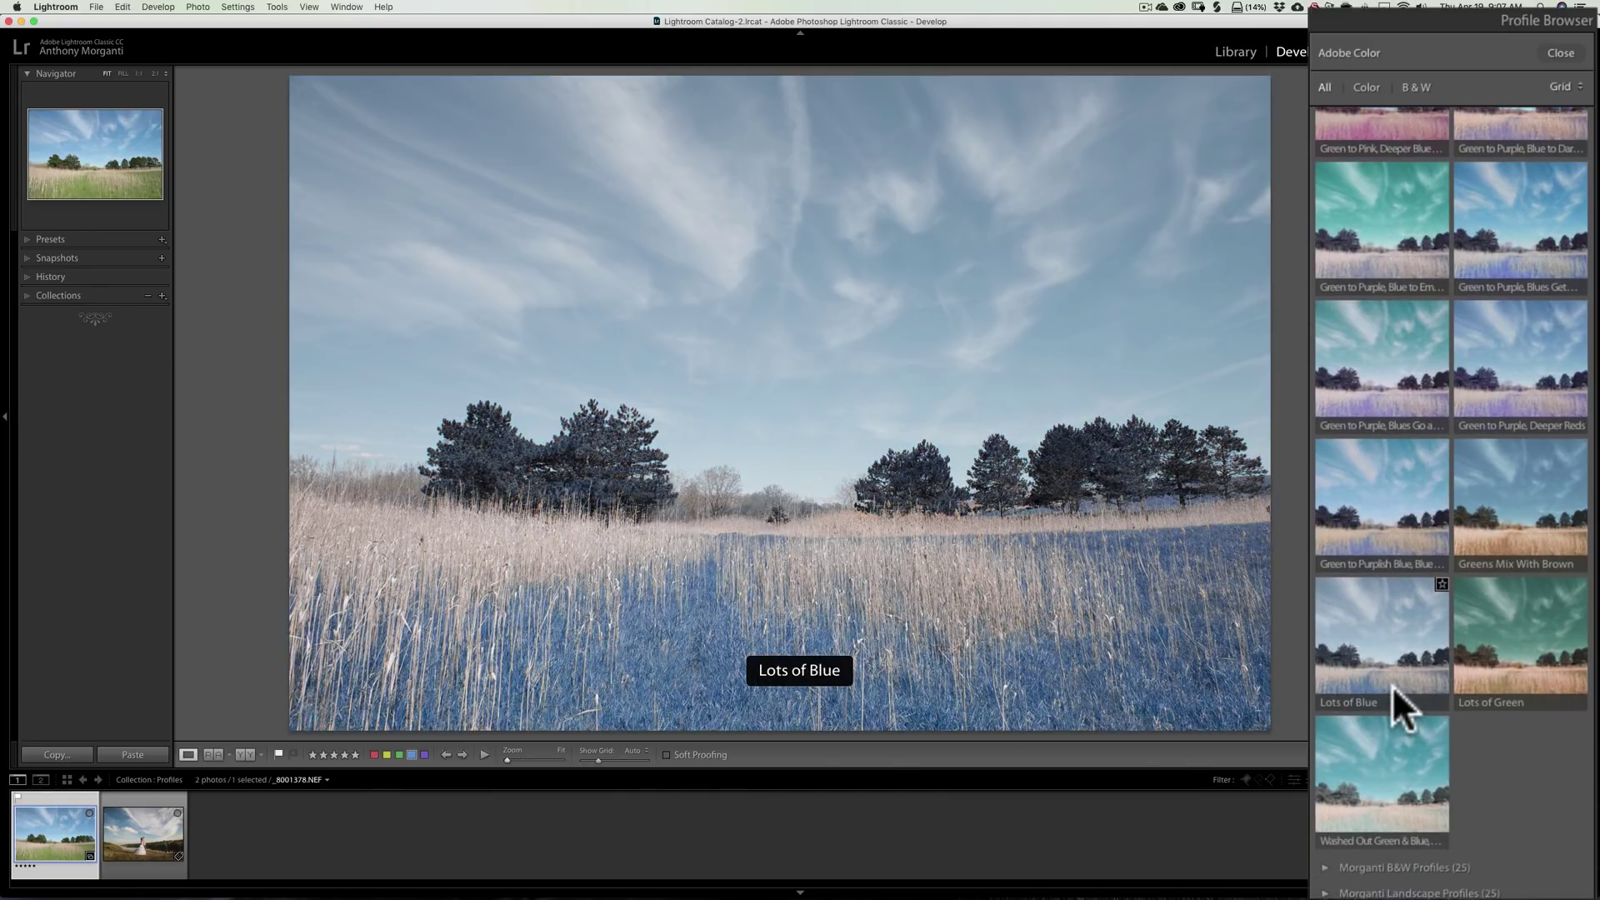
scroll(1392, 686, up, 15)
scroll(1392, 685, up, 3)
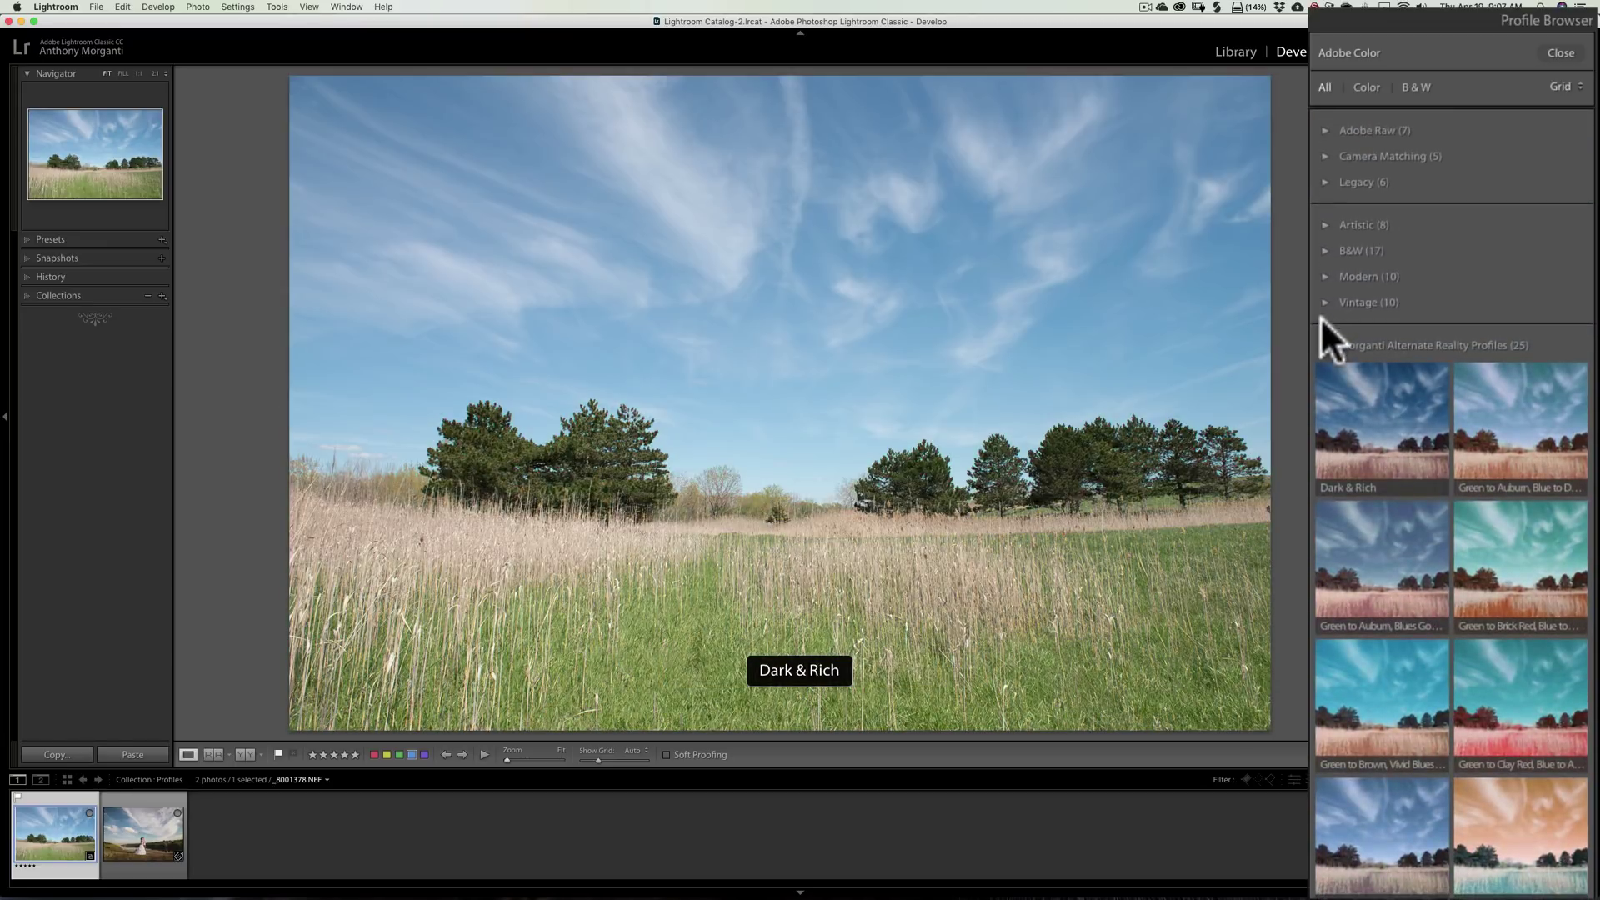
Collapse Alternate Reality, expand Morganti B&W Profiles, and briefly check the built-in B&W group
click(1324, 339)
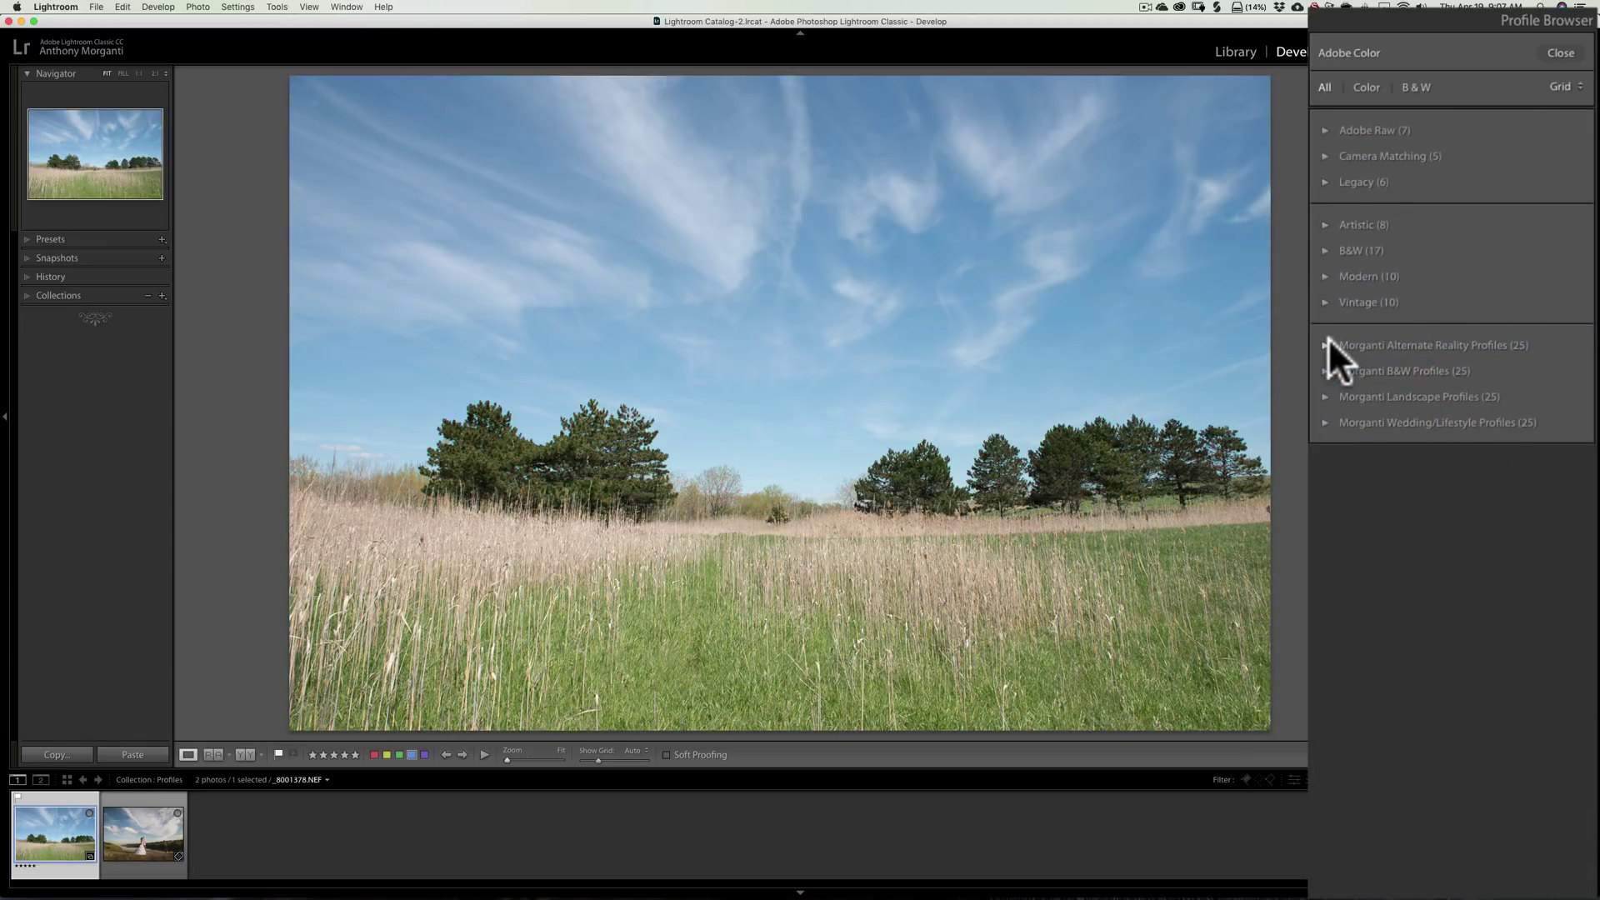
click(1324, 369)
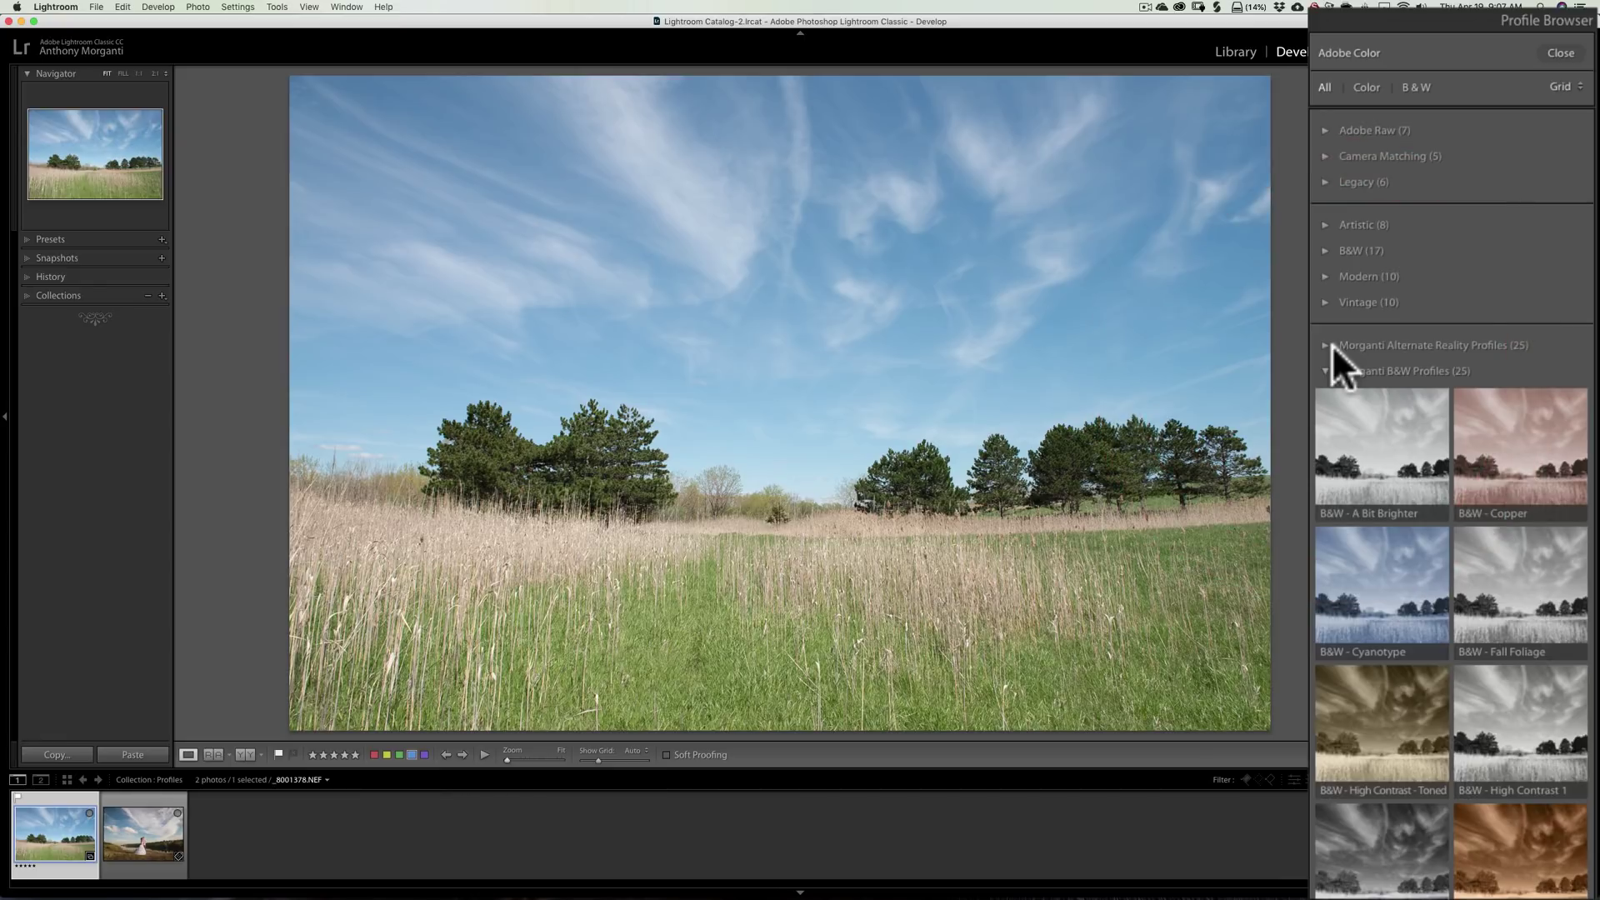
click(1325, 250)
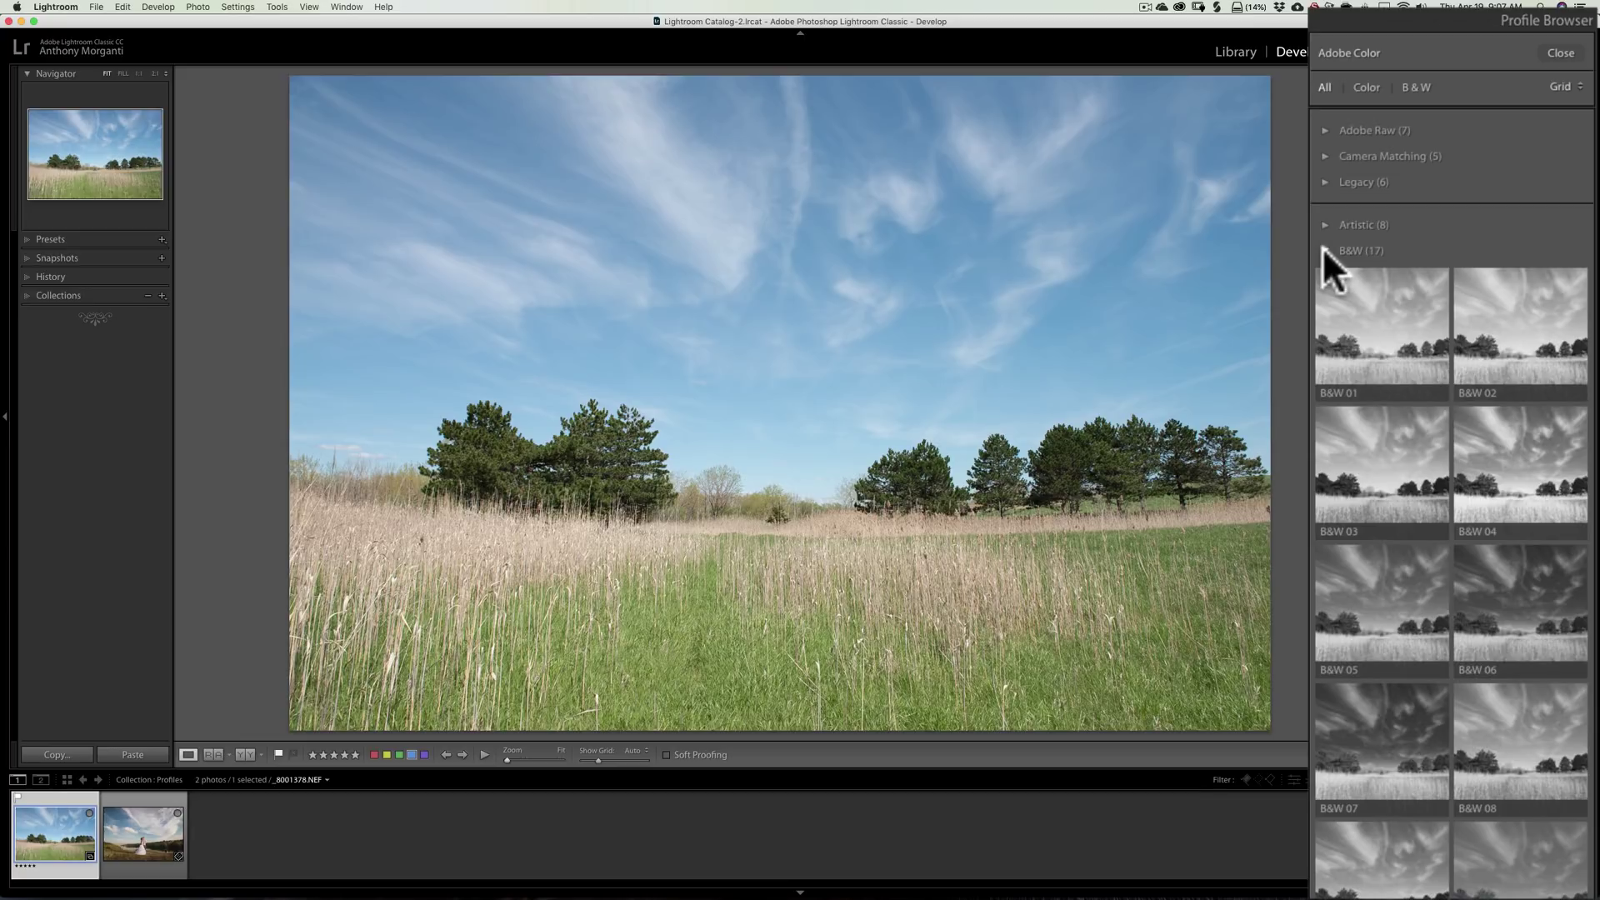
scroll(1325, 250, down, 5)
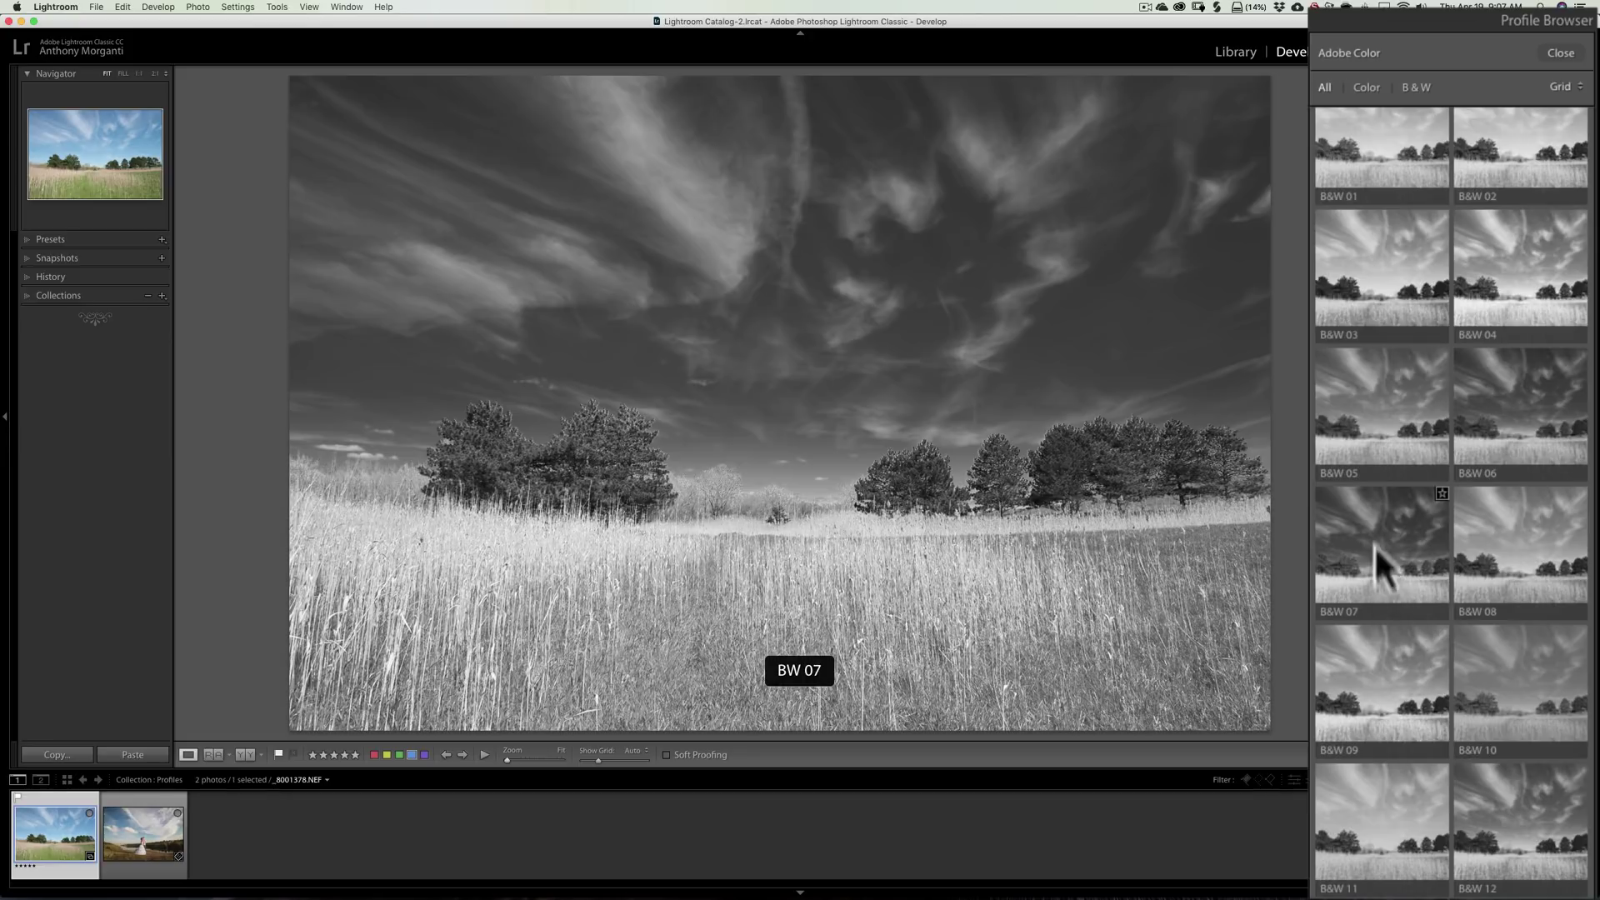
scroll(1388, 367, up, 3)
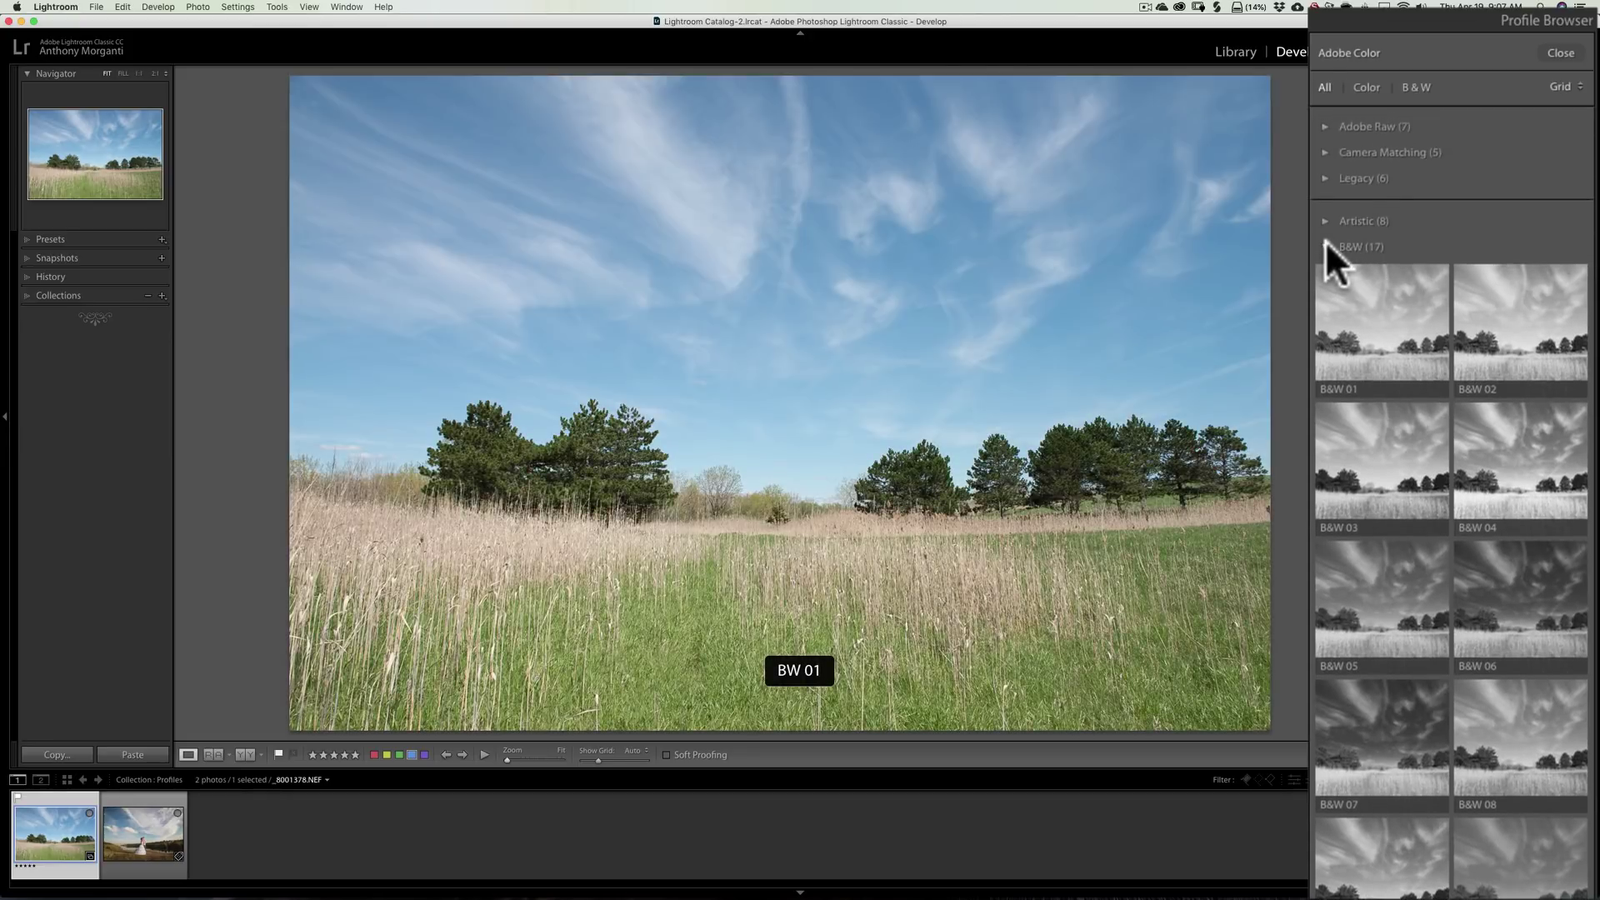
click(1326, 238)
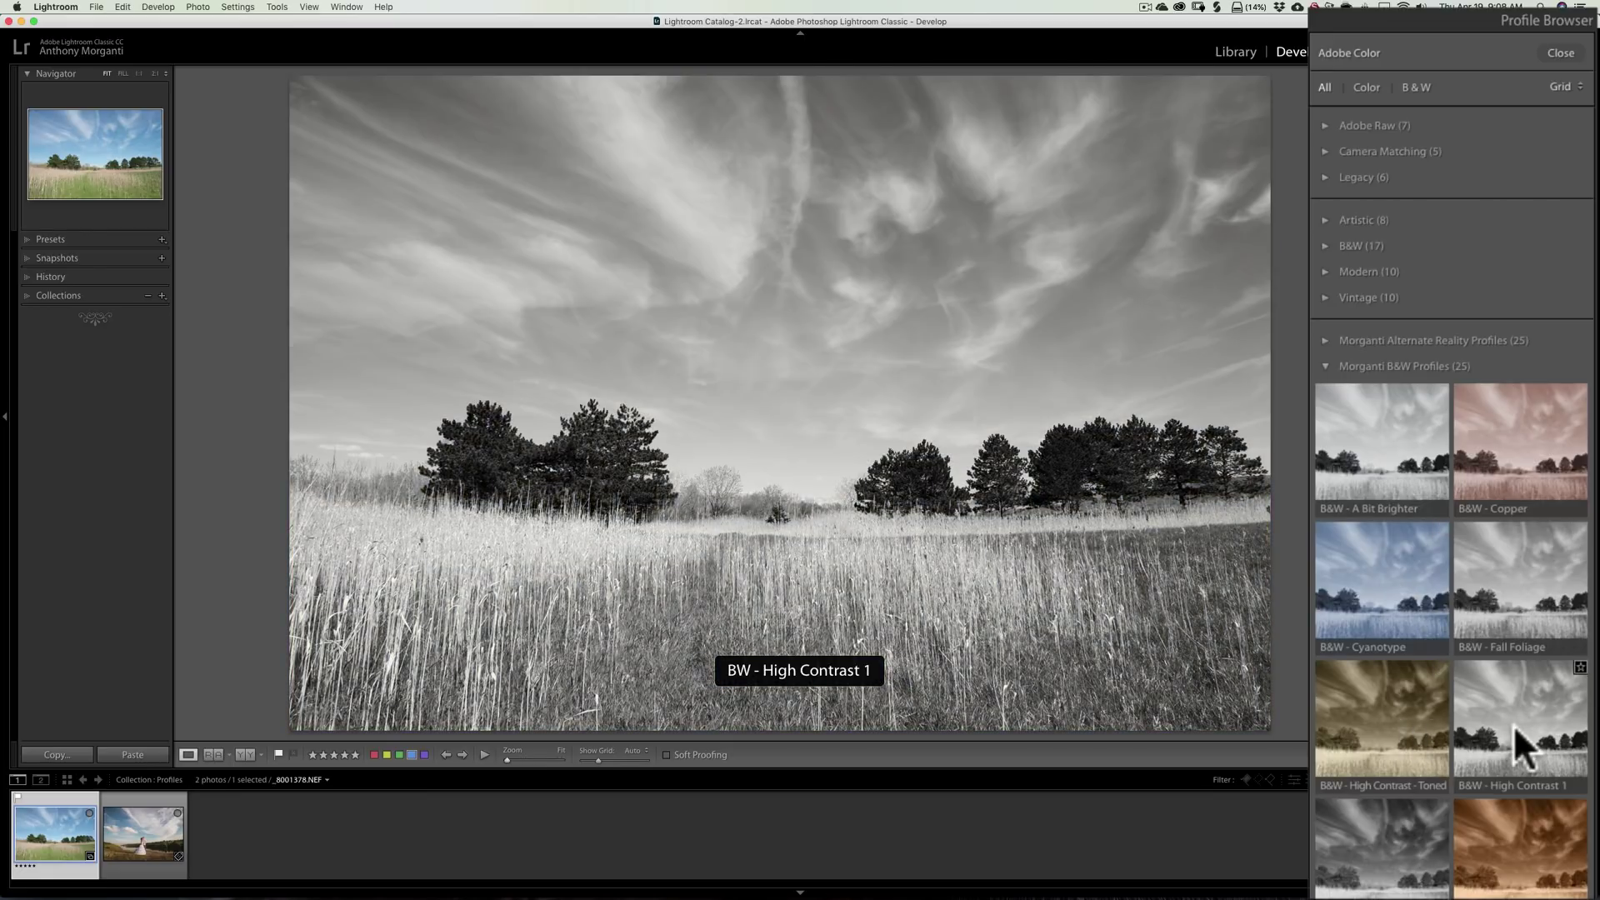
Scroll through Morganti B&W previews such as Cyanotype and High Contrast Sepia
scroll(1514, 724, down, 3)
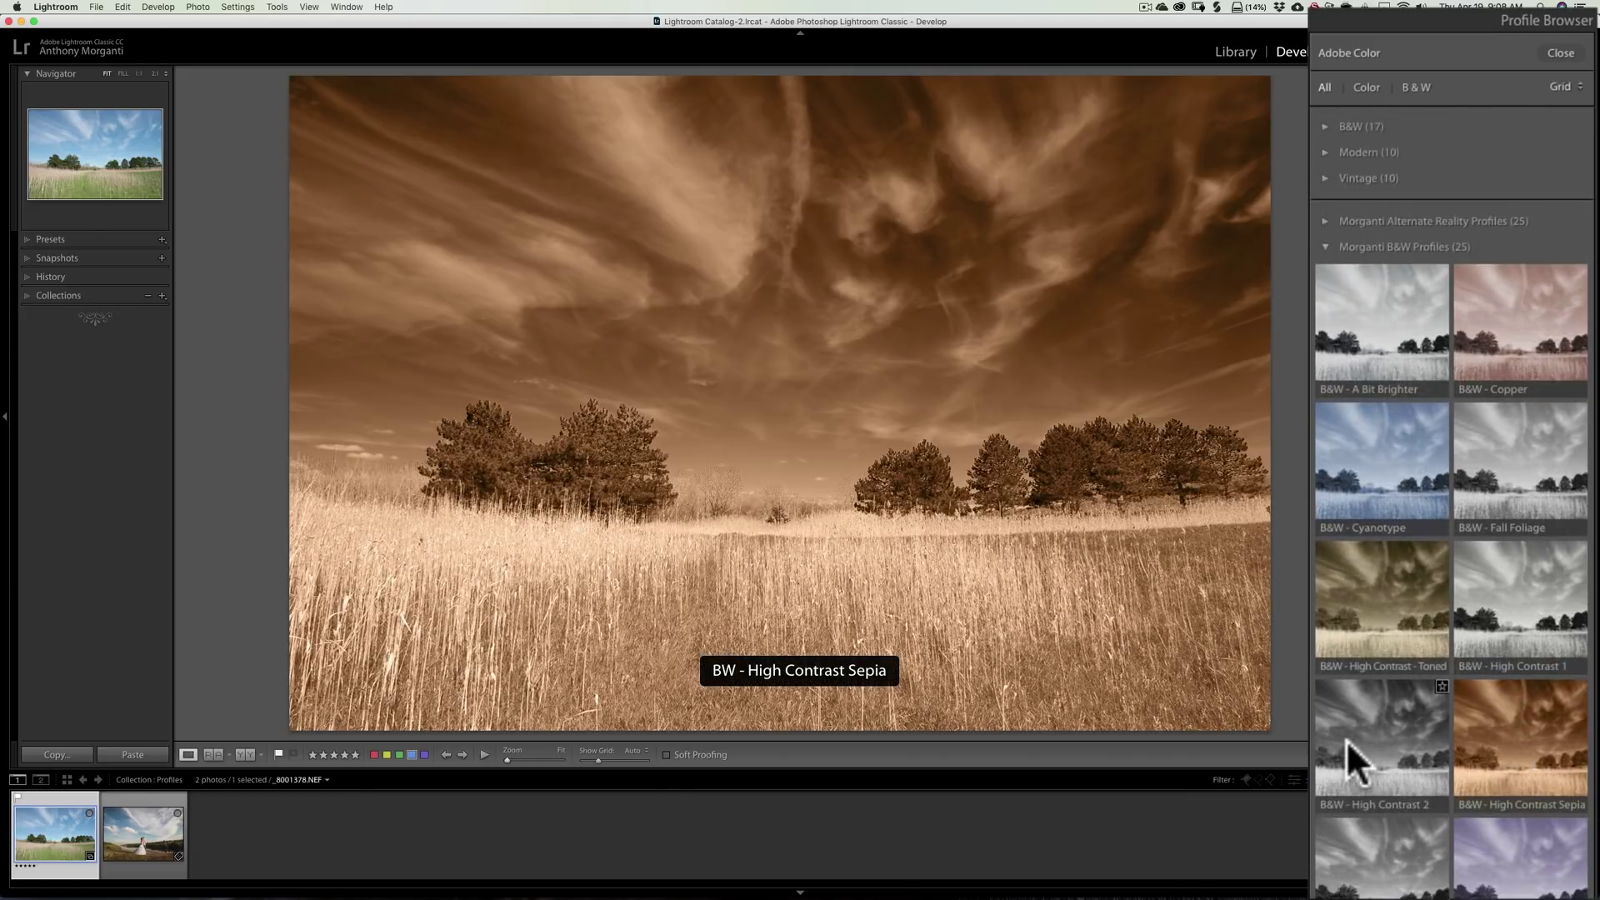
scroll(1397, 742, down, 4)
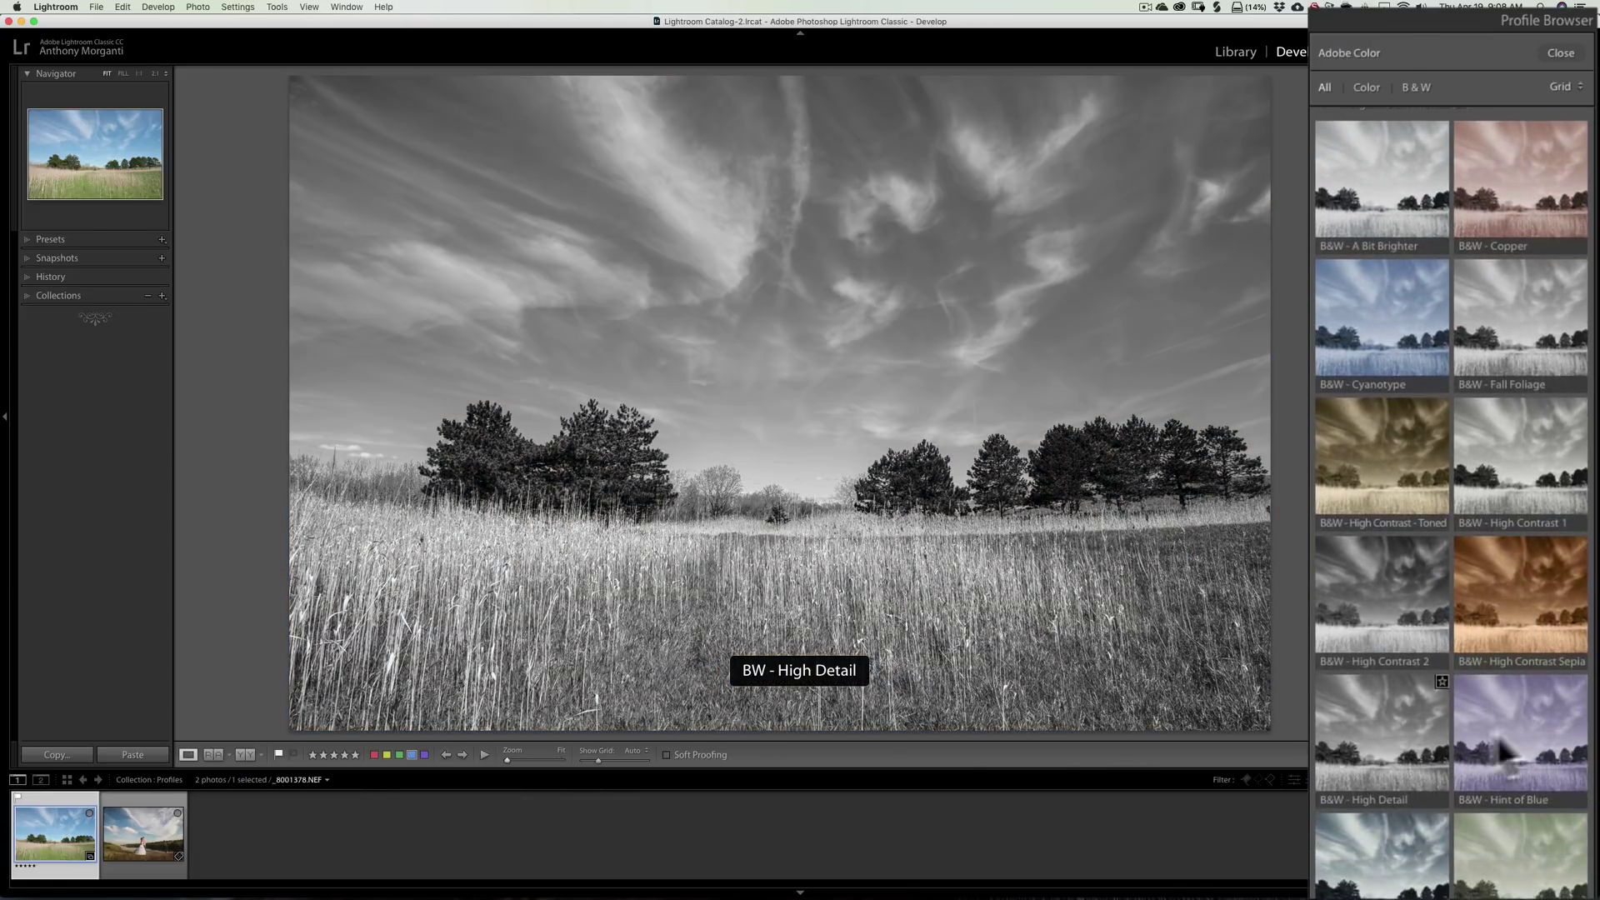
scroll(1499, 730, down, 5)
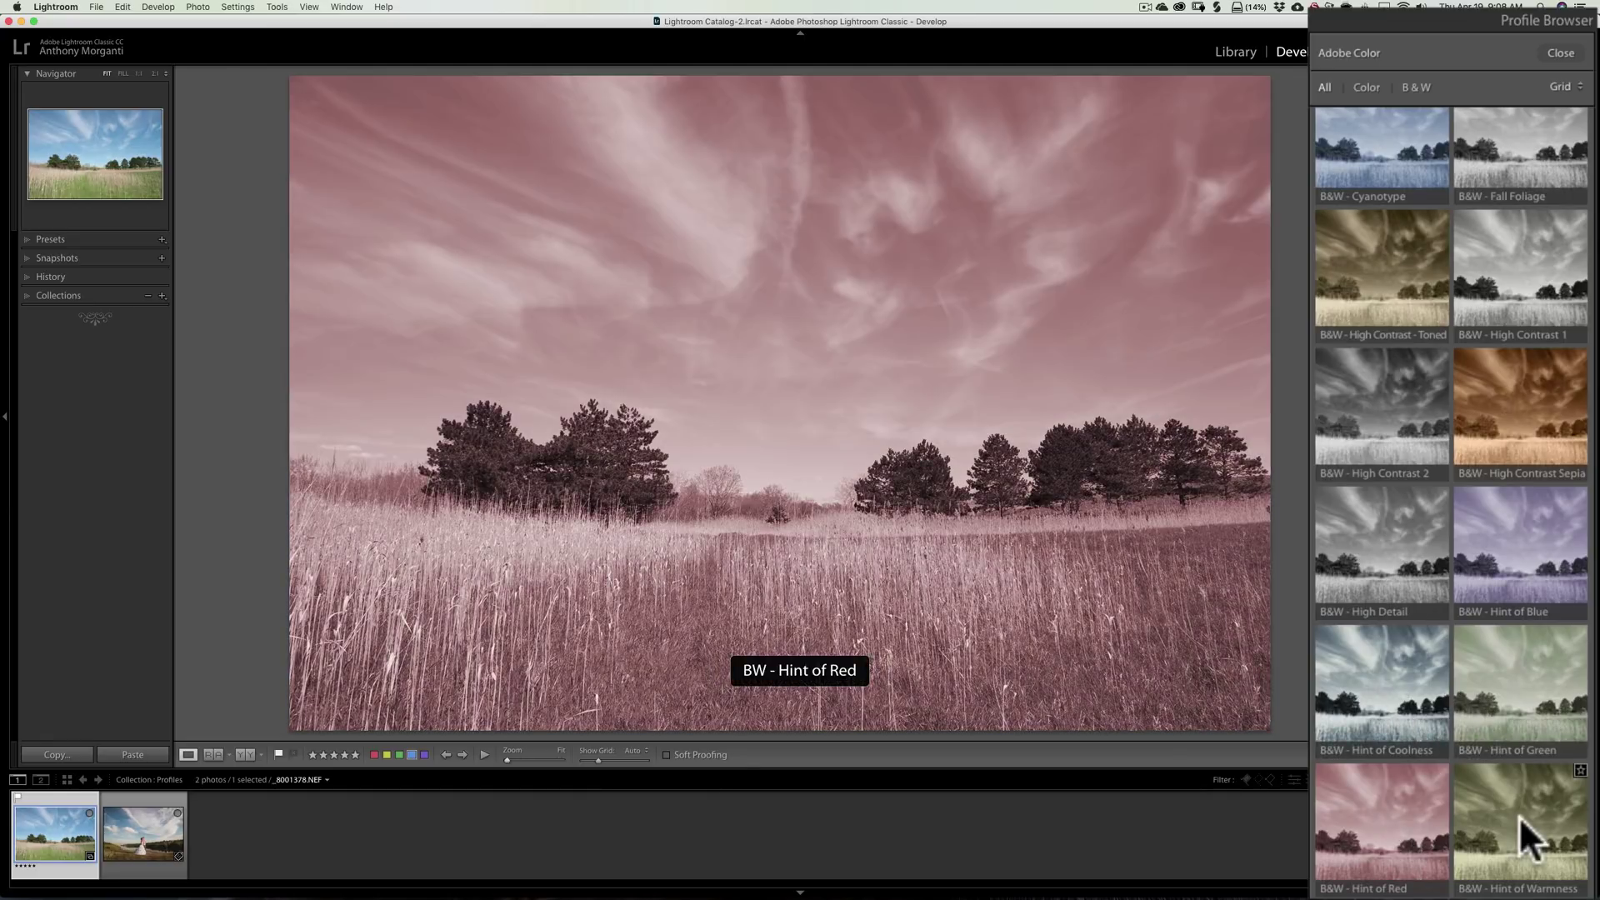
scroll(1377, 355, up, 13)
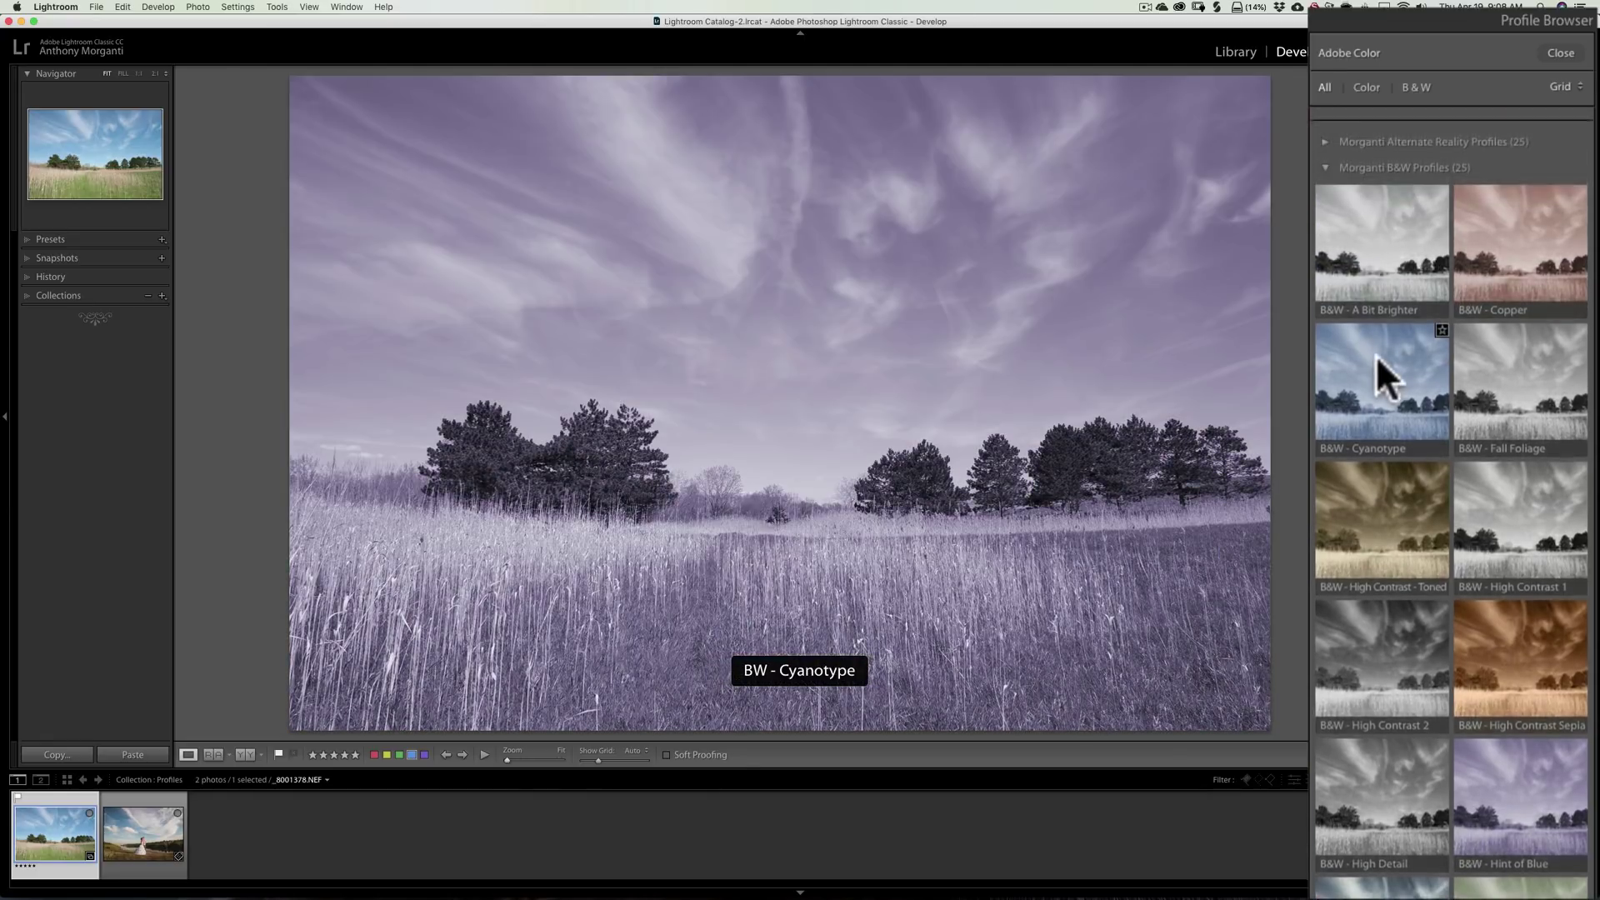
Swap Morganti B&W for Morganti Landscape Profiles, previewing Aquamarine Skies, Big Sky and Cool Ice
click(1324, 369)
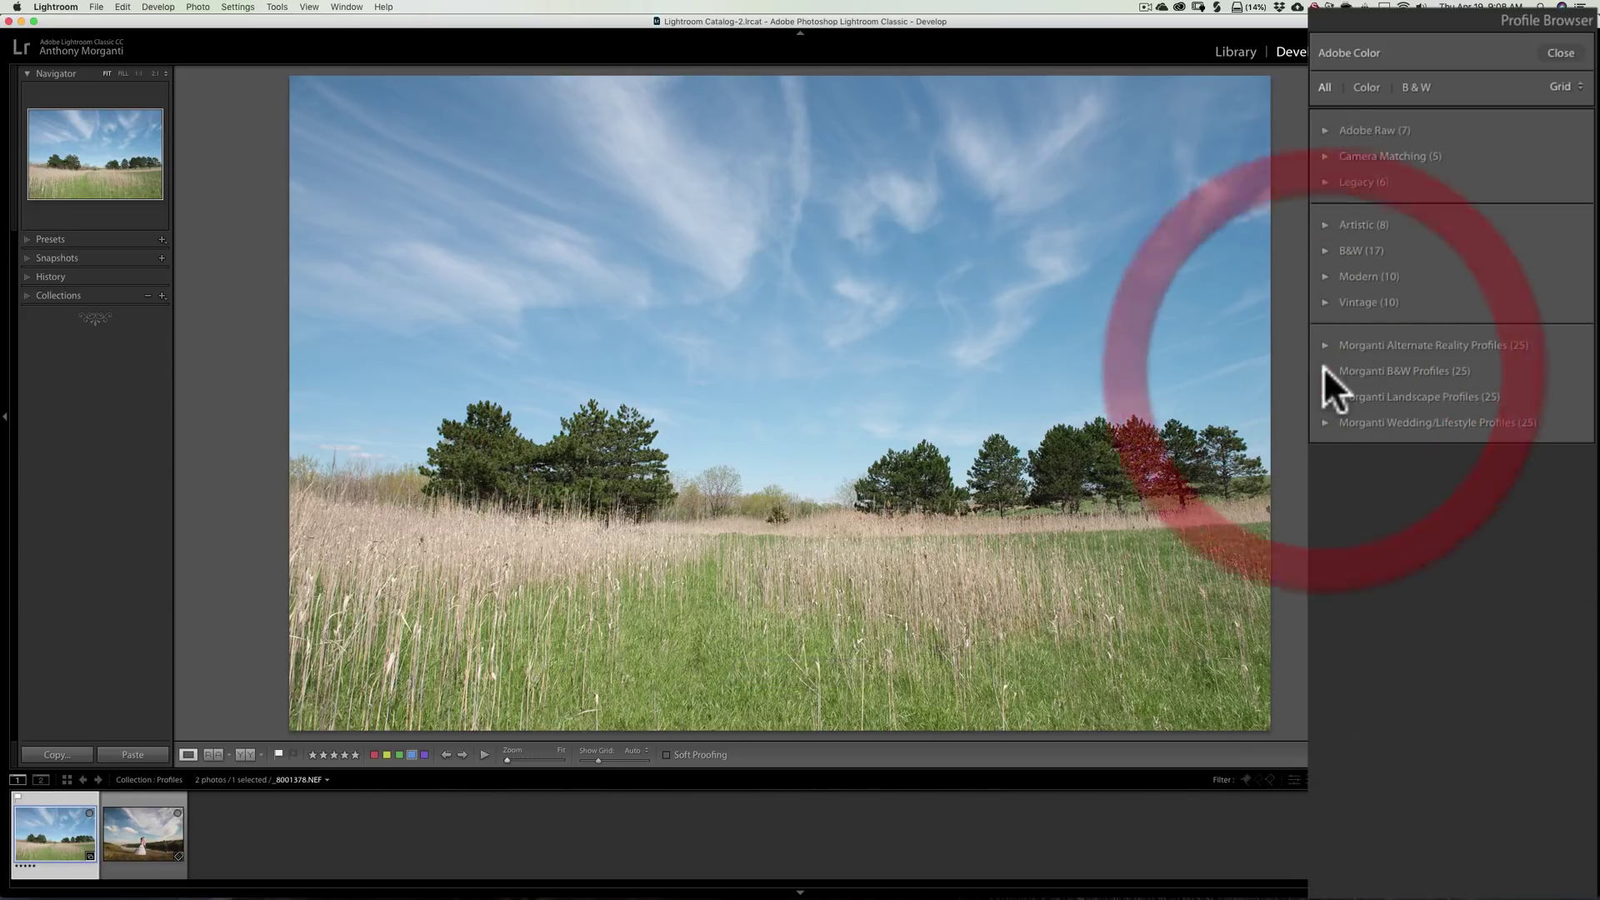
click(1322, 392)
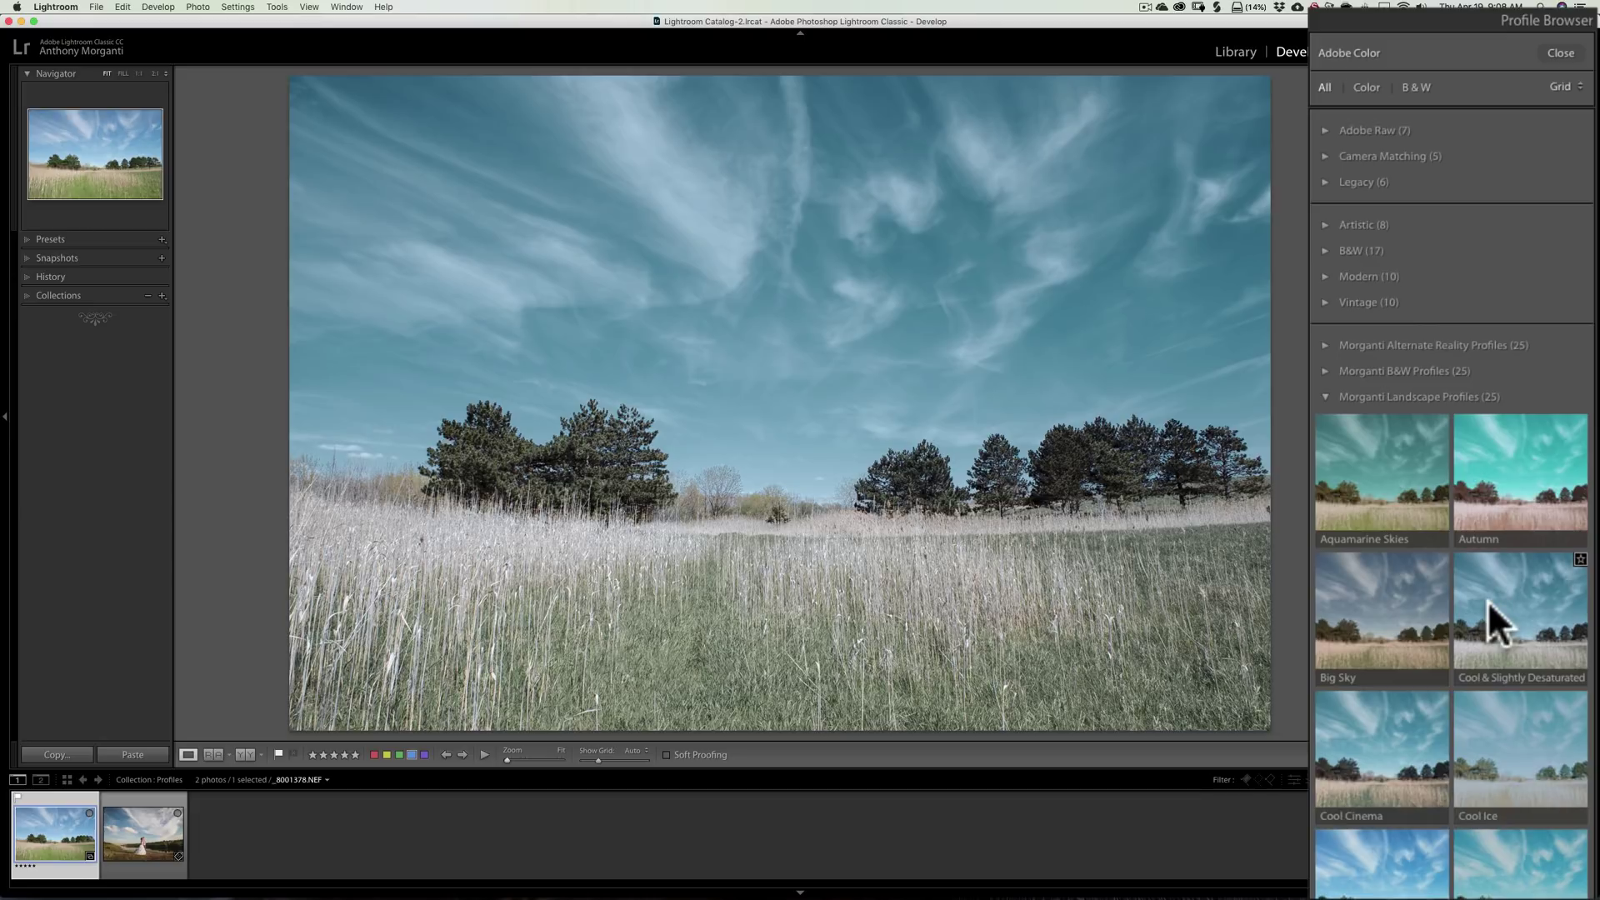
scroll(1490, 613, down, 3)
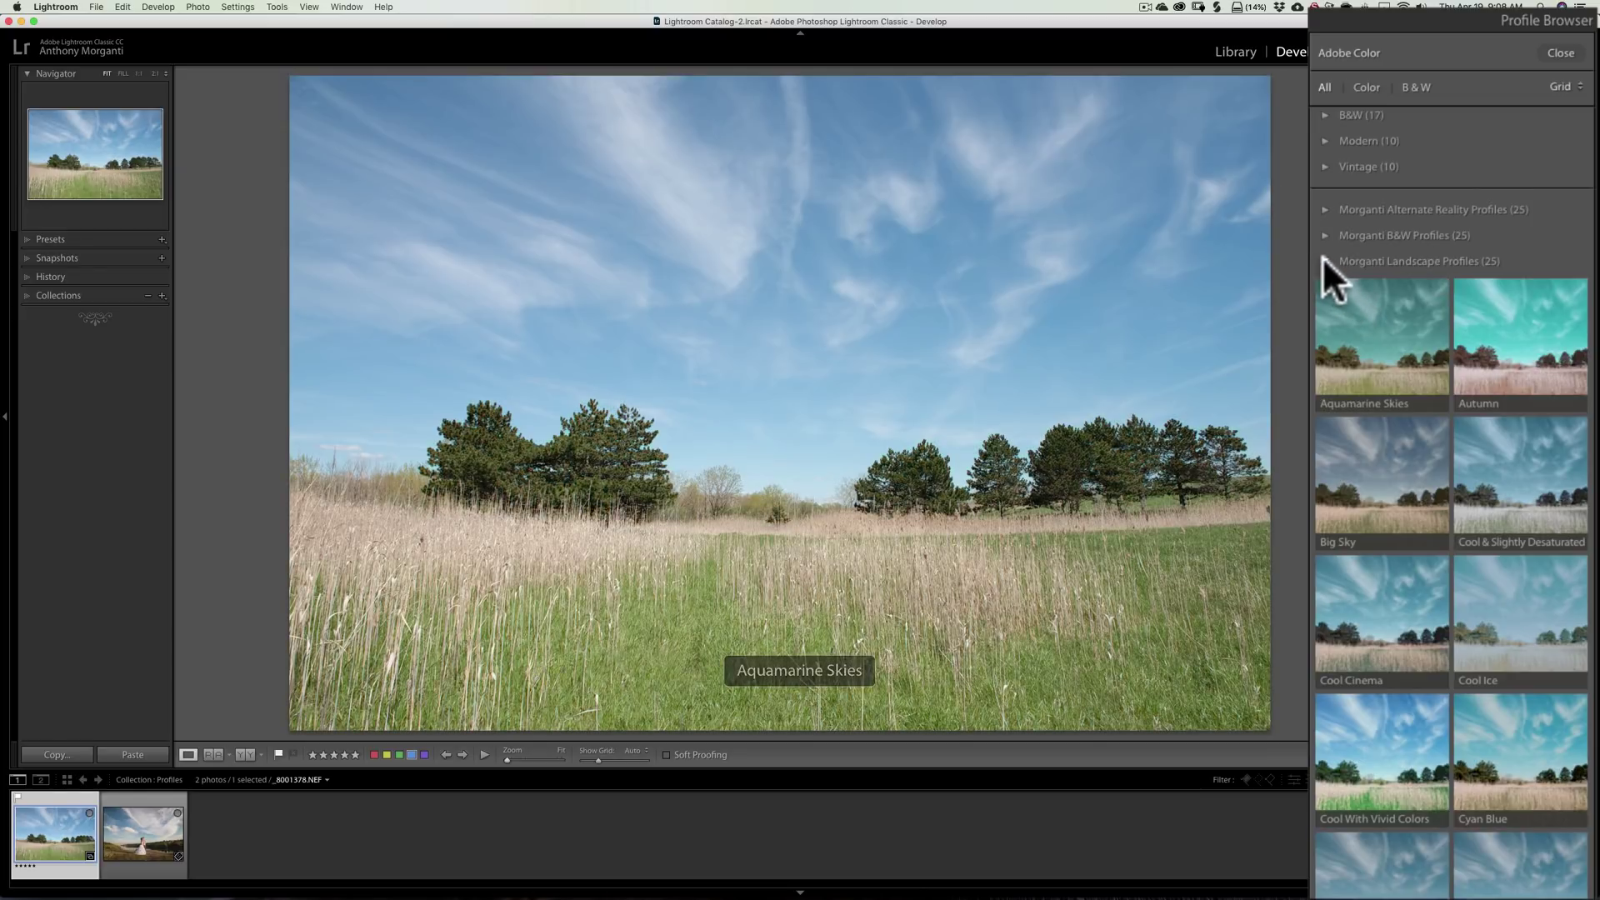
Collapse the Morganti Landscape Profiles group in the Profile Browser
click(1323, 260)
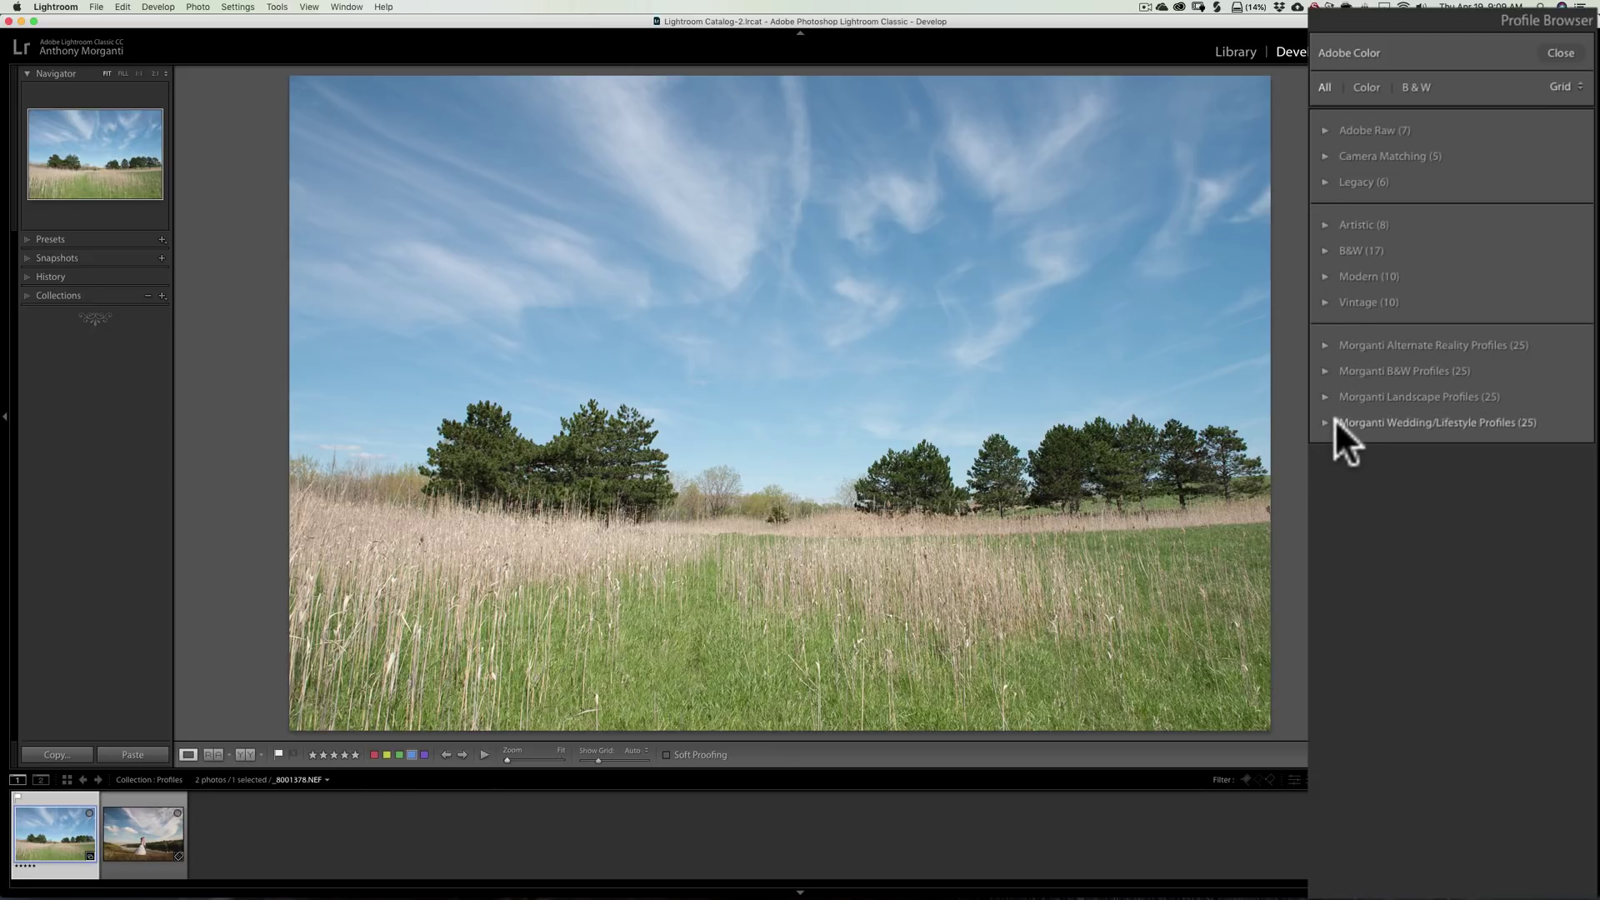
On the wedding photo, preview Morganti Wedding/Lifestyle profiles B&W Haze, Bright Foliage - Natural Skin, Cool & Clear
click(136, 832)
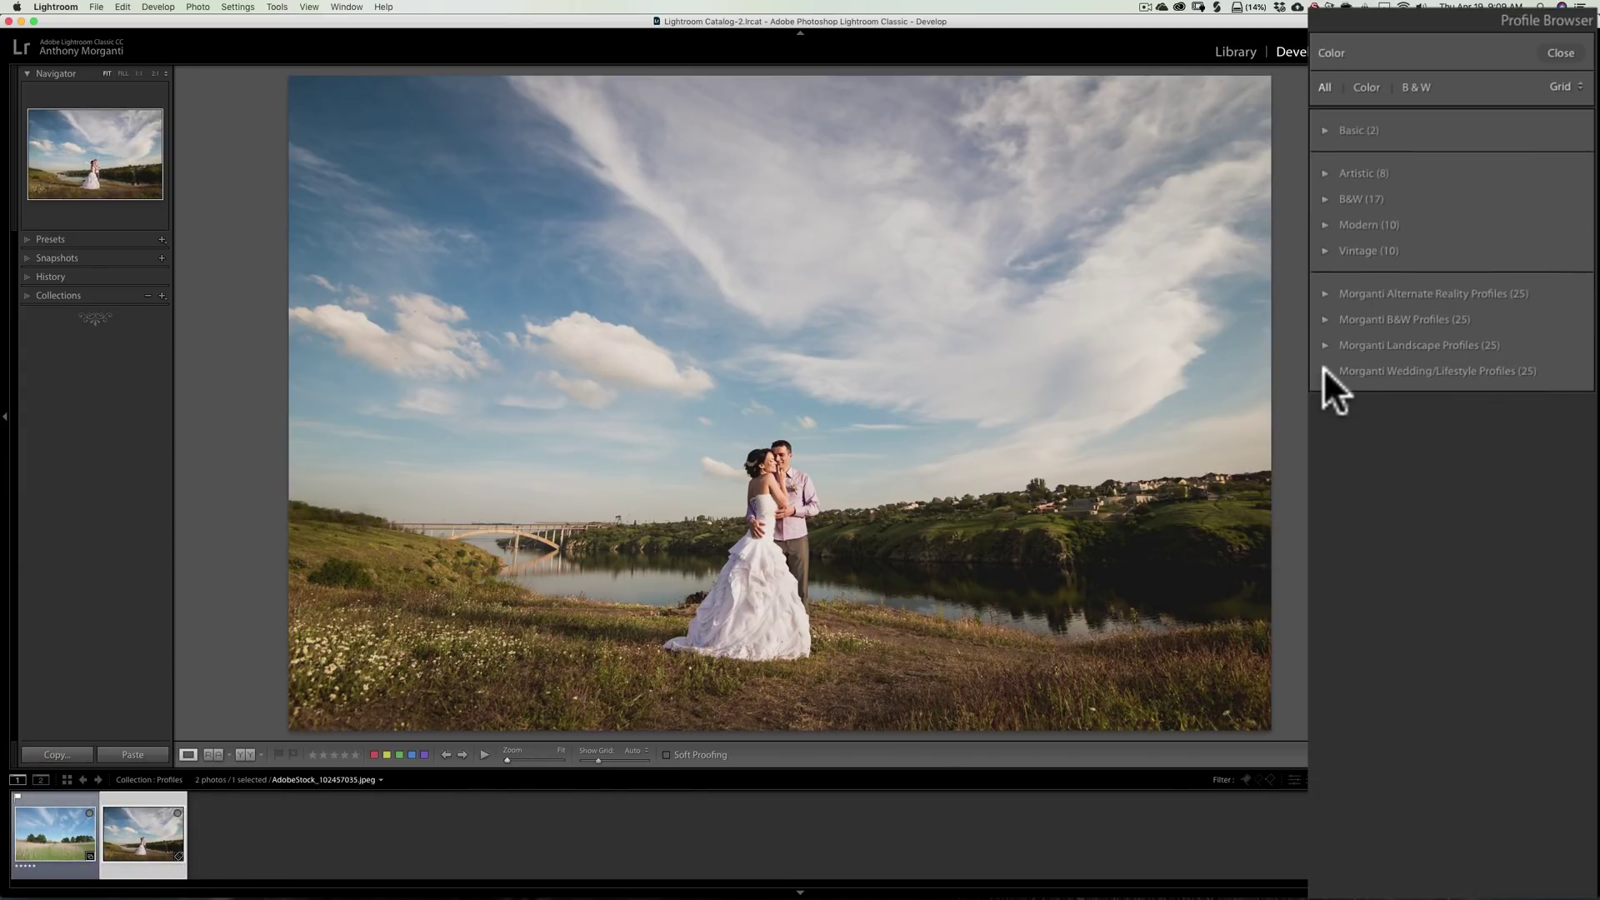
click(1324, 368)
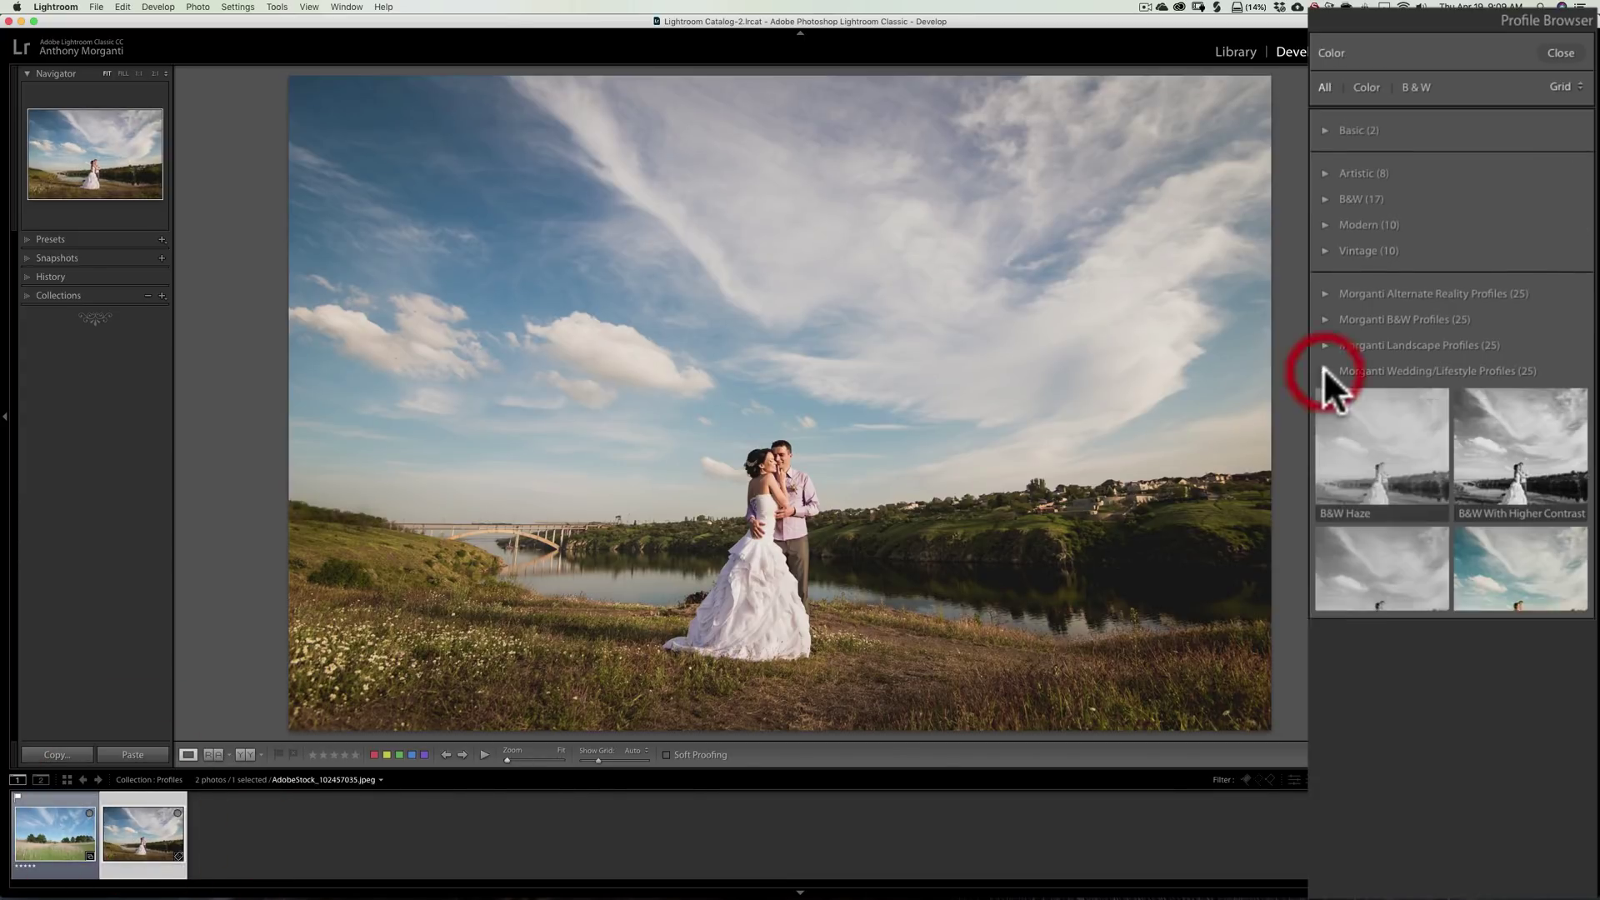
click(1387, 444)
scroll(1418, 472, down, 1)
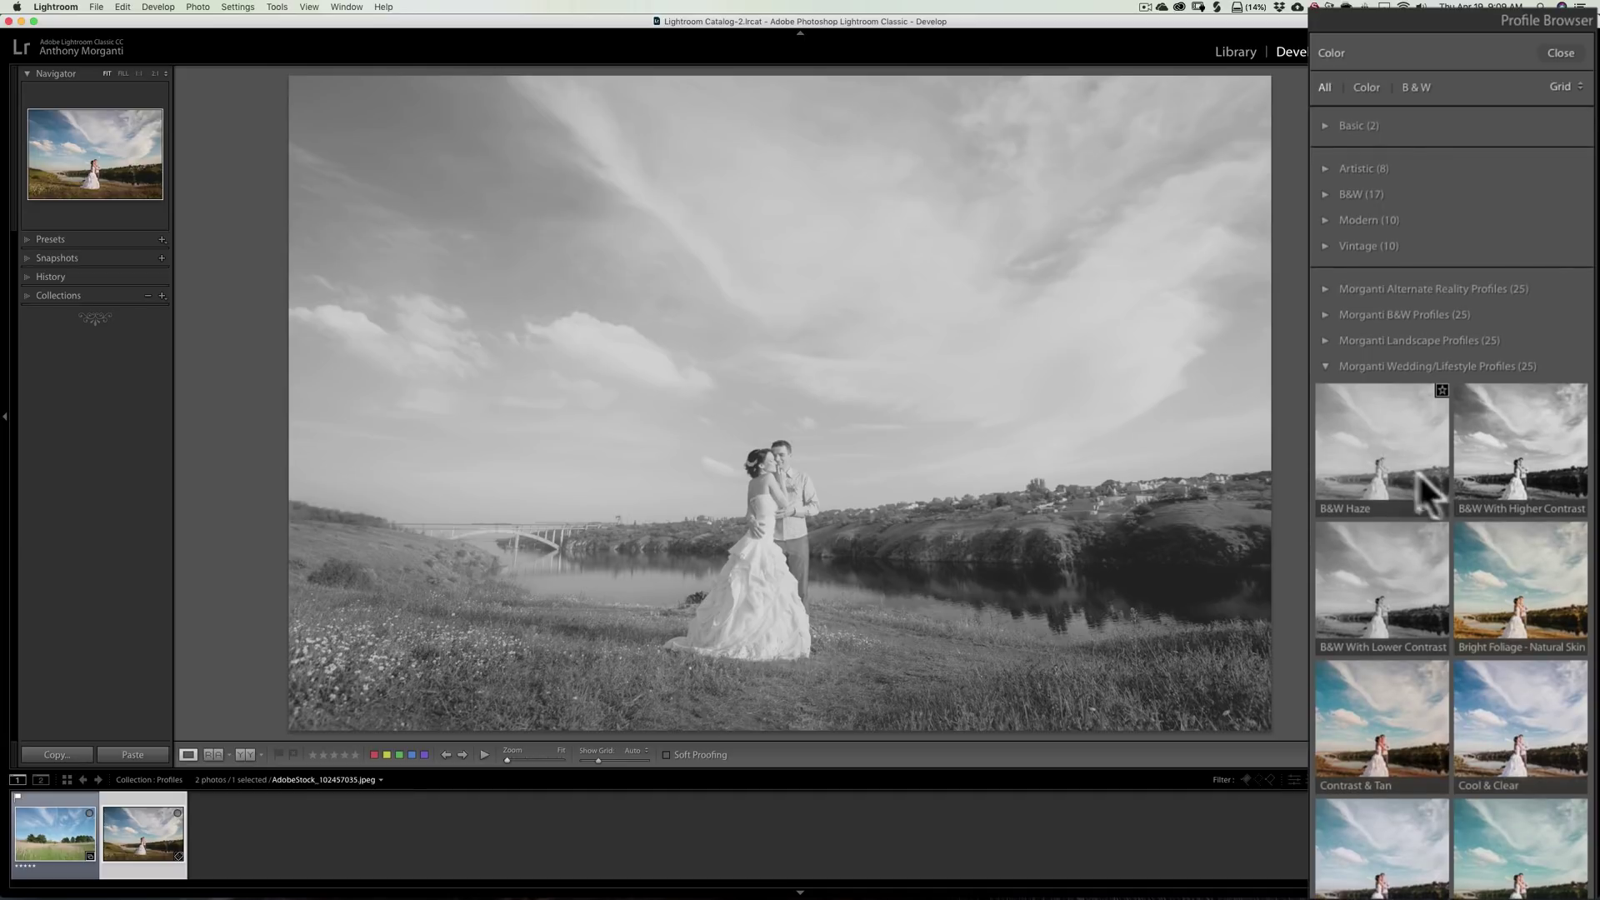
click(1502, 558)
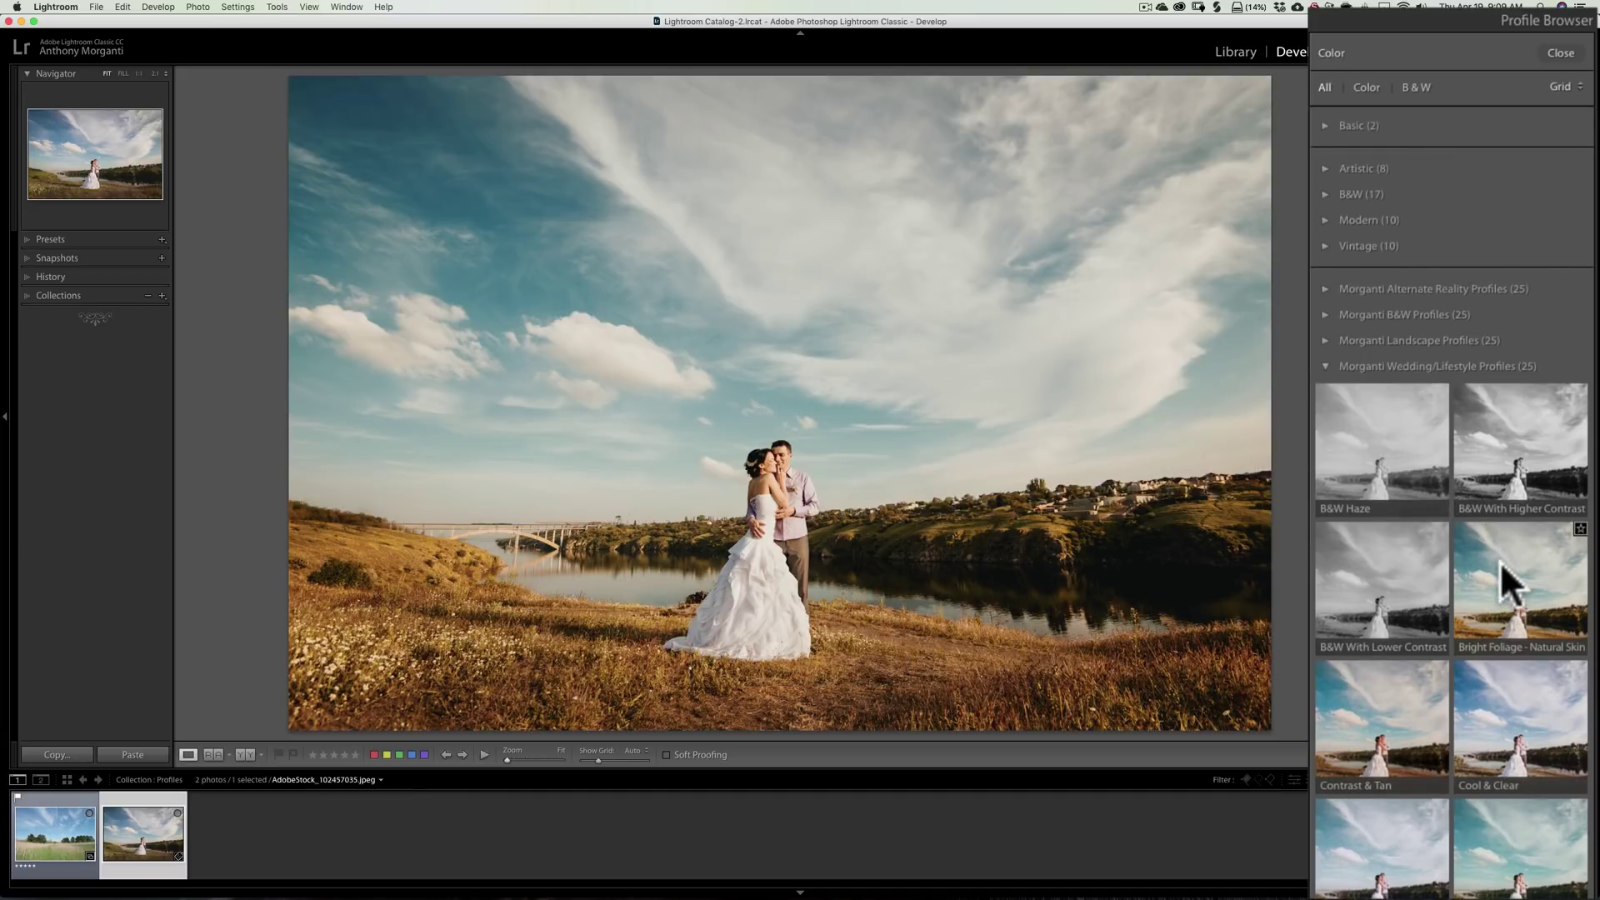
scroll(1501, 561, down, 3)
click(1500, 560)
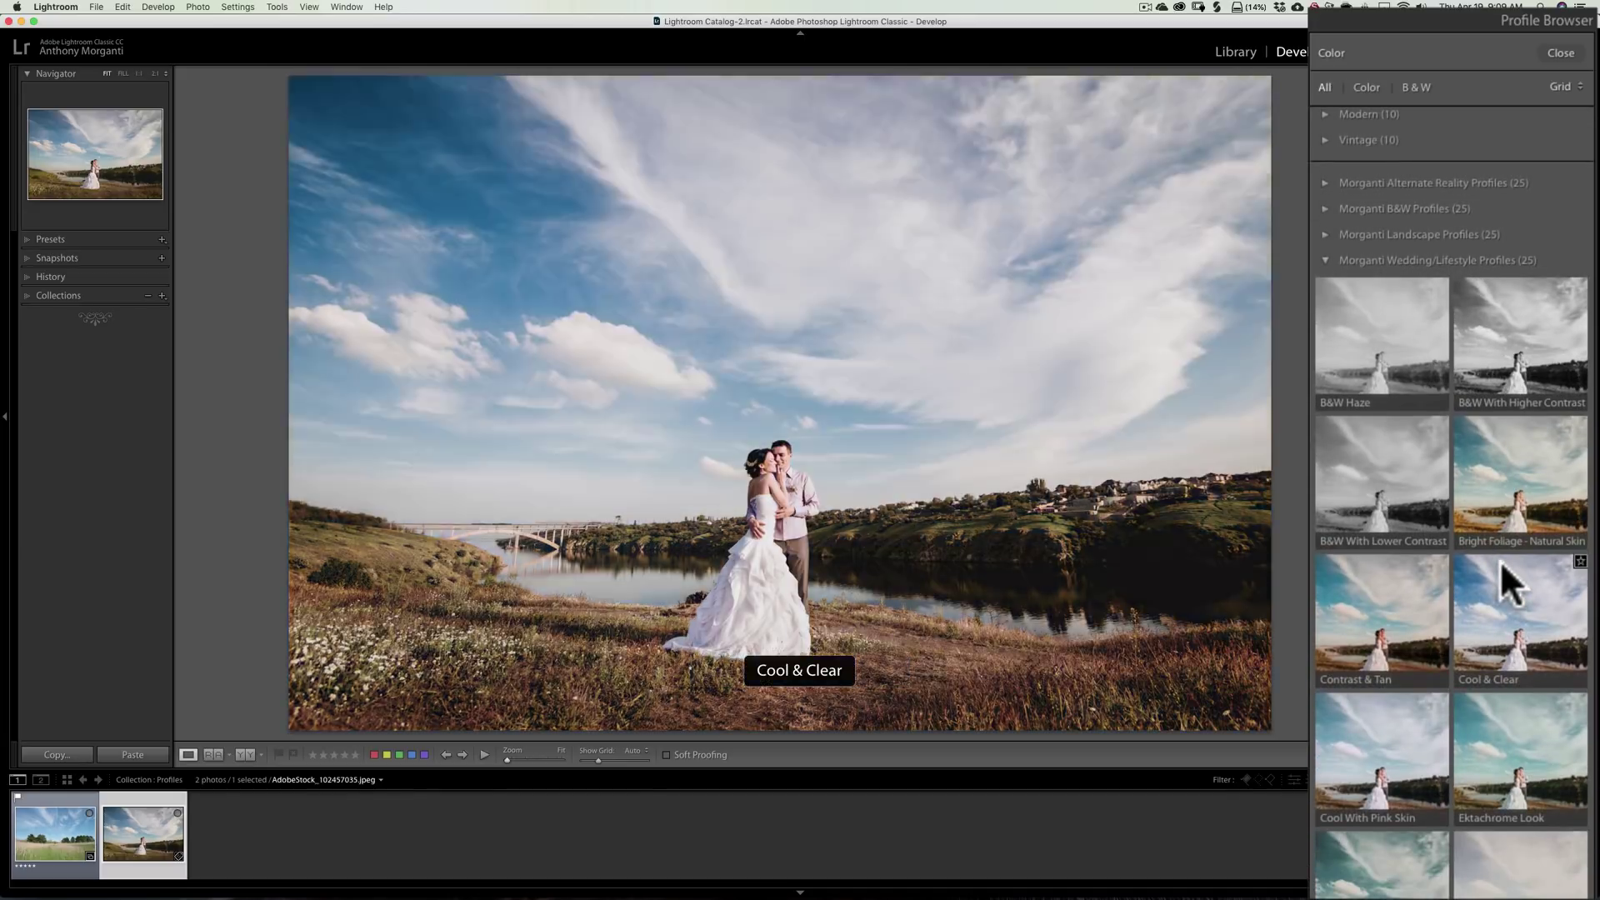
Preview Contrast & Tan, Cool With Pink Skin, Ektachrome Look, Hazy - Slightly Desaturated and Emerald Sky
scroll(1501, 560, down, 1)
scroll(1500, 560, down, 1)
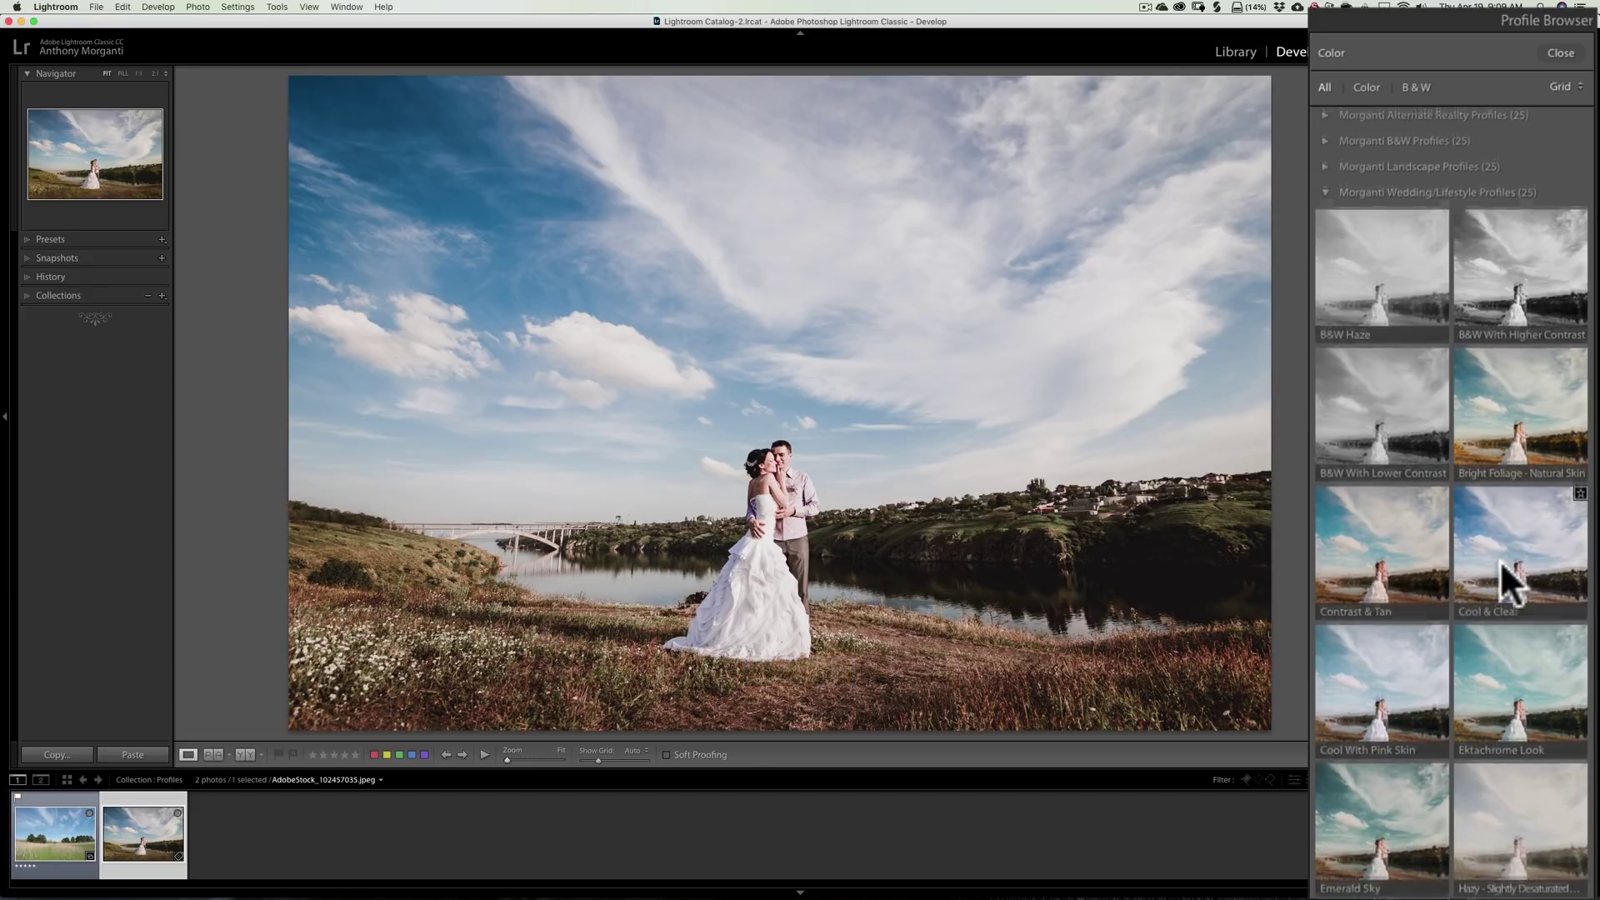
click(1364, 518)
click(1390, 653)
click(1487, 700)
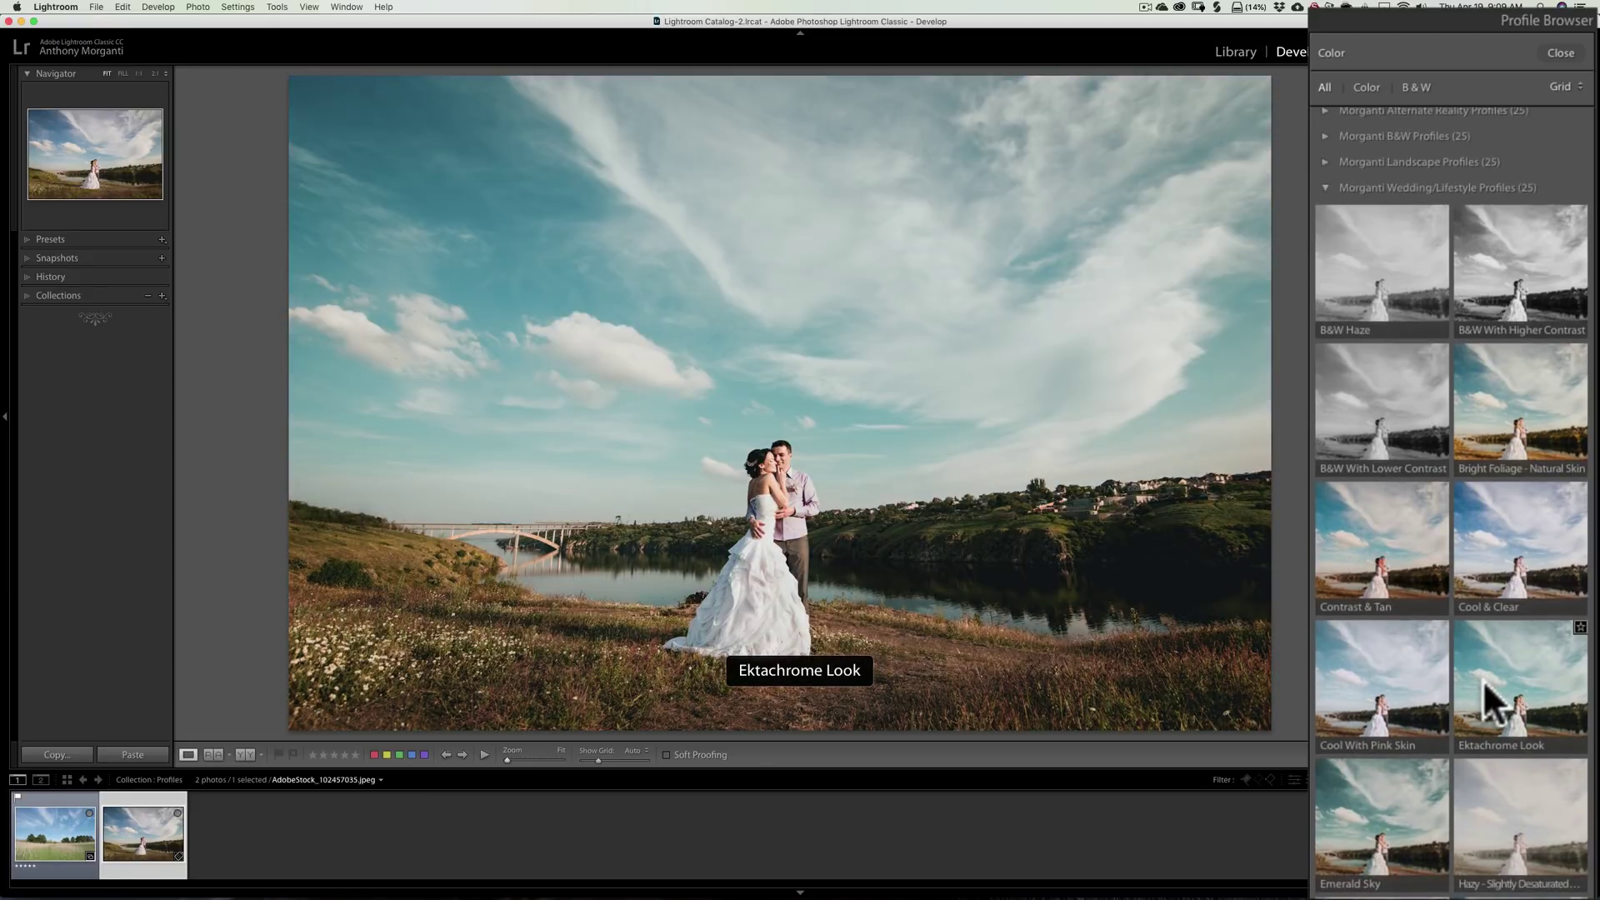
scroll(1485, 696, down, 3)
click(1483, 680)
click(1382, 667)
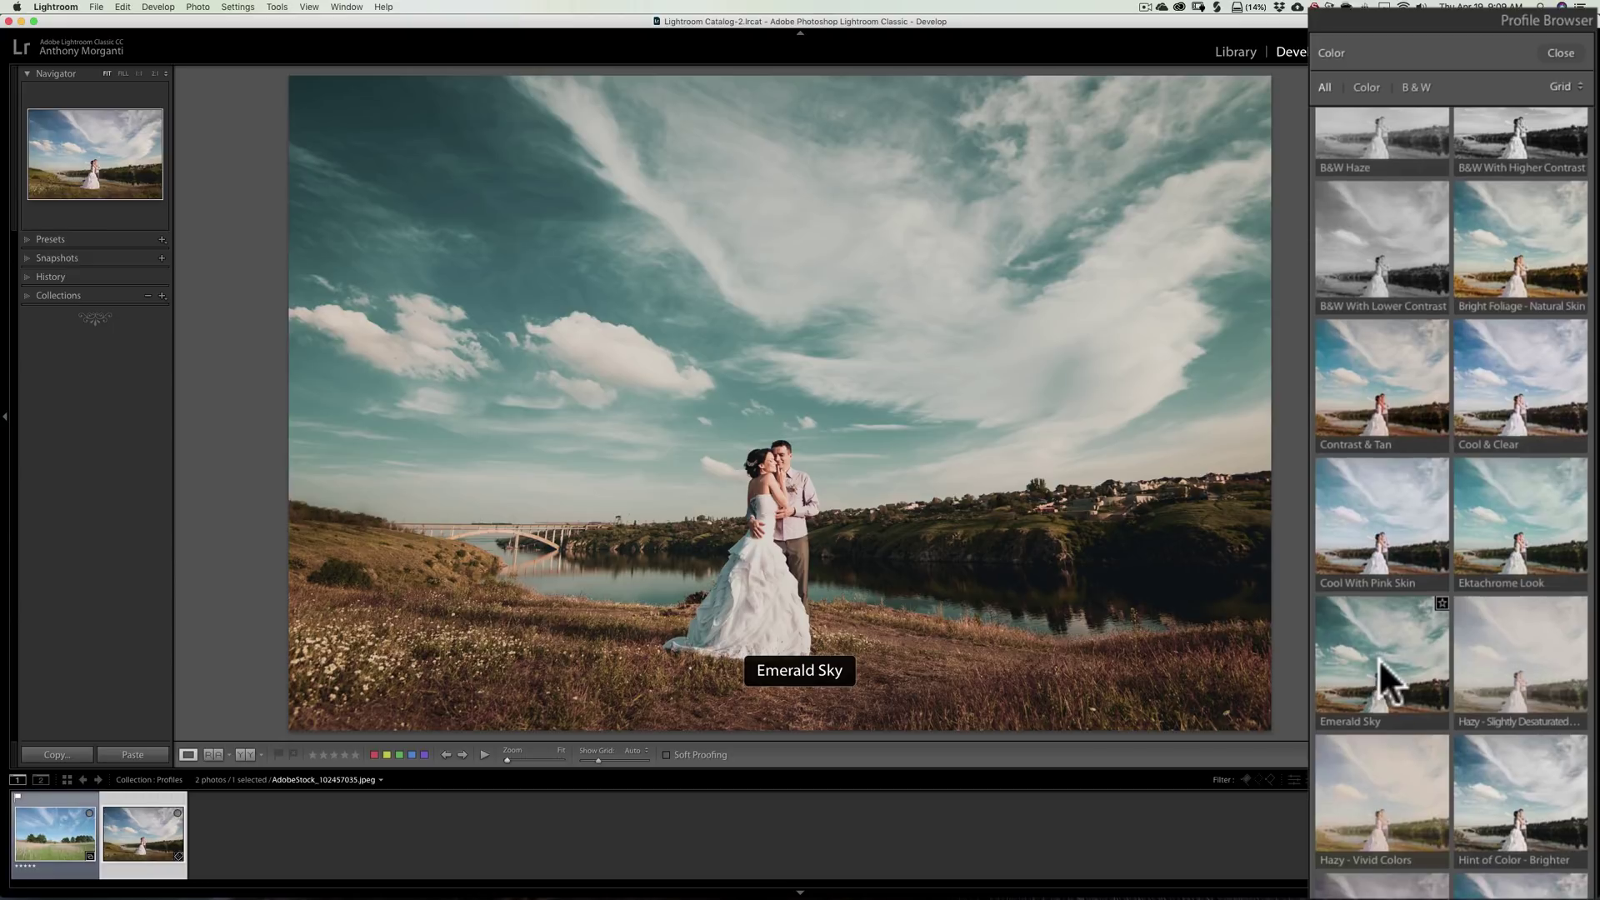
Preview Hazy - Vivid Colors, Hint of Color - Brighter and Linear Contrast, then collapse the group
scroll(1382, 667, down, 5)
click(1382, 667)
click(1494, 663)
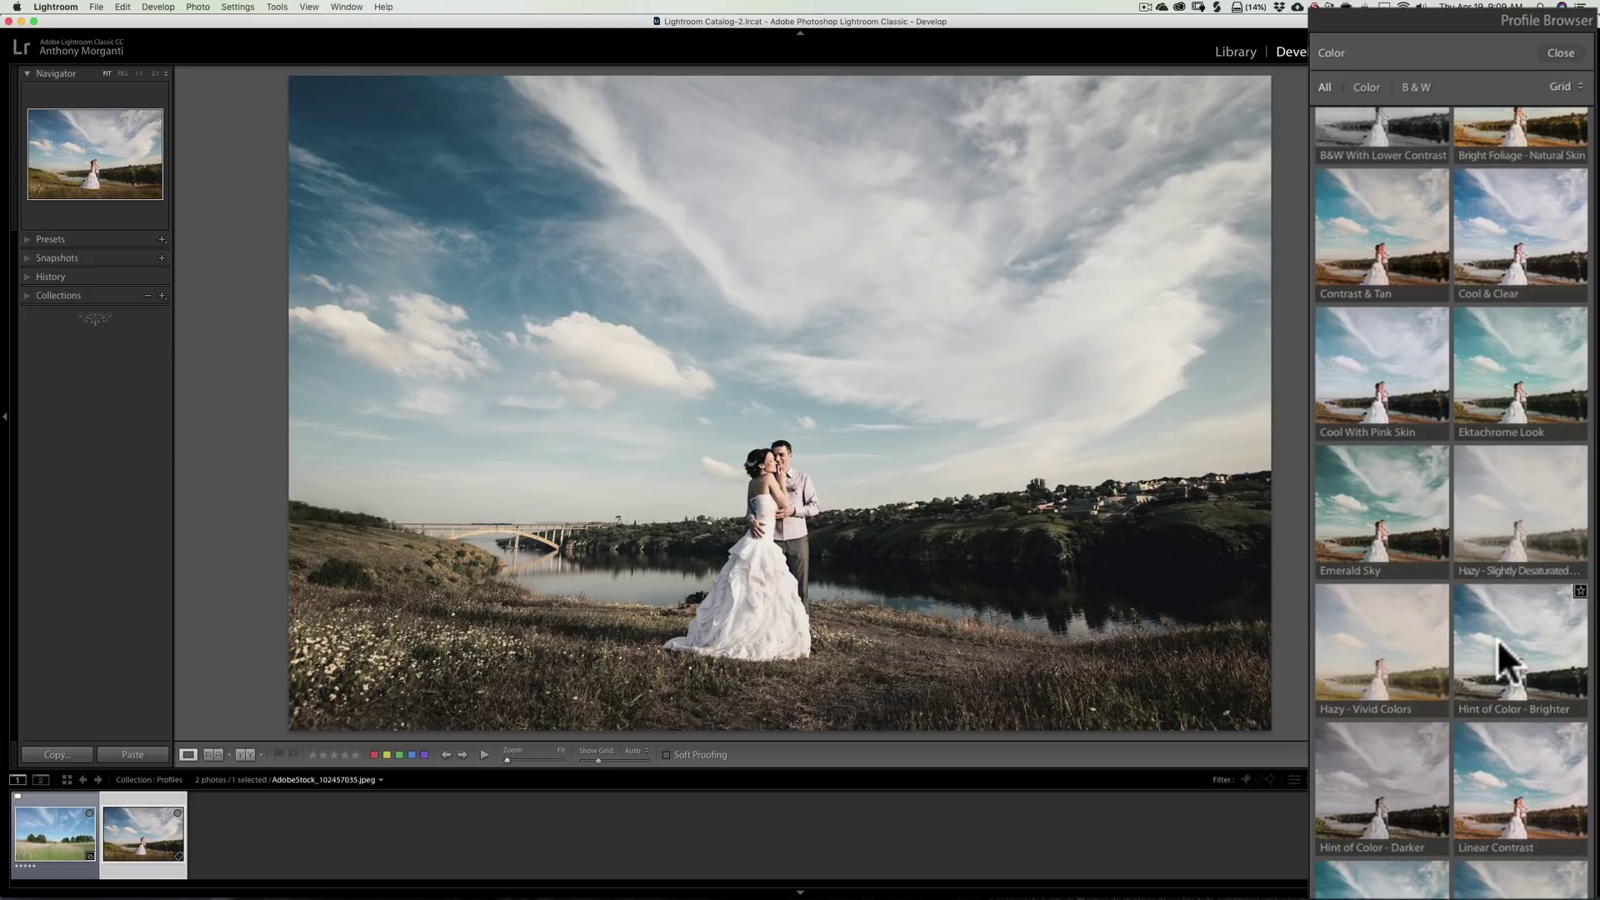
scroll(1500, 660, down, 3)
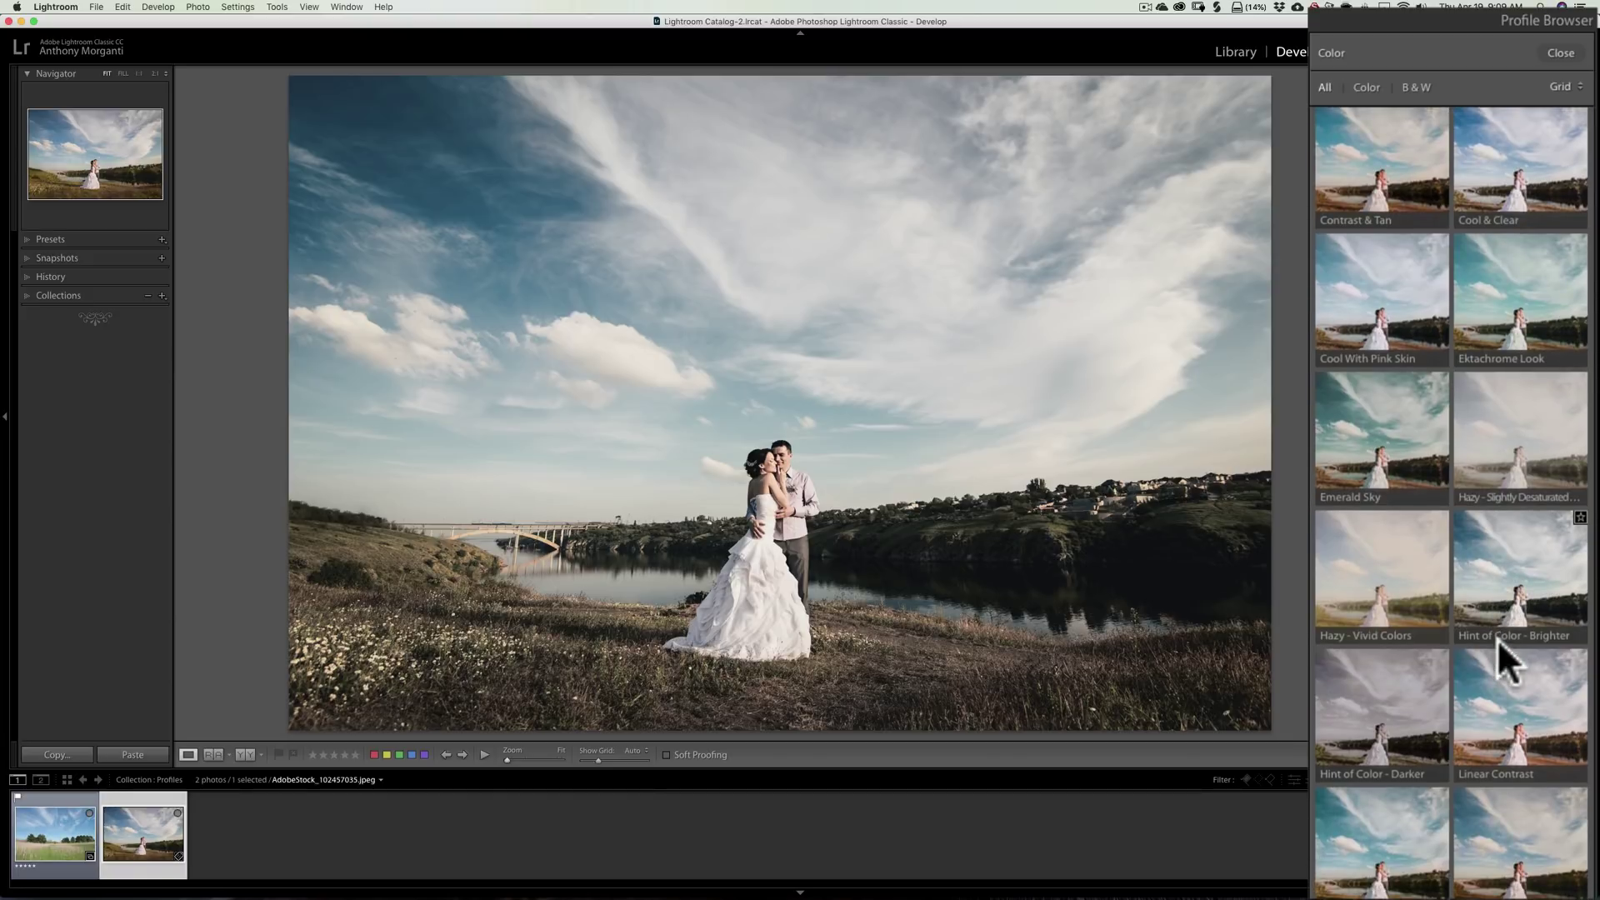
click(1484, 683)
scroll(1500, 733, down, 1)
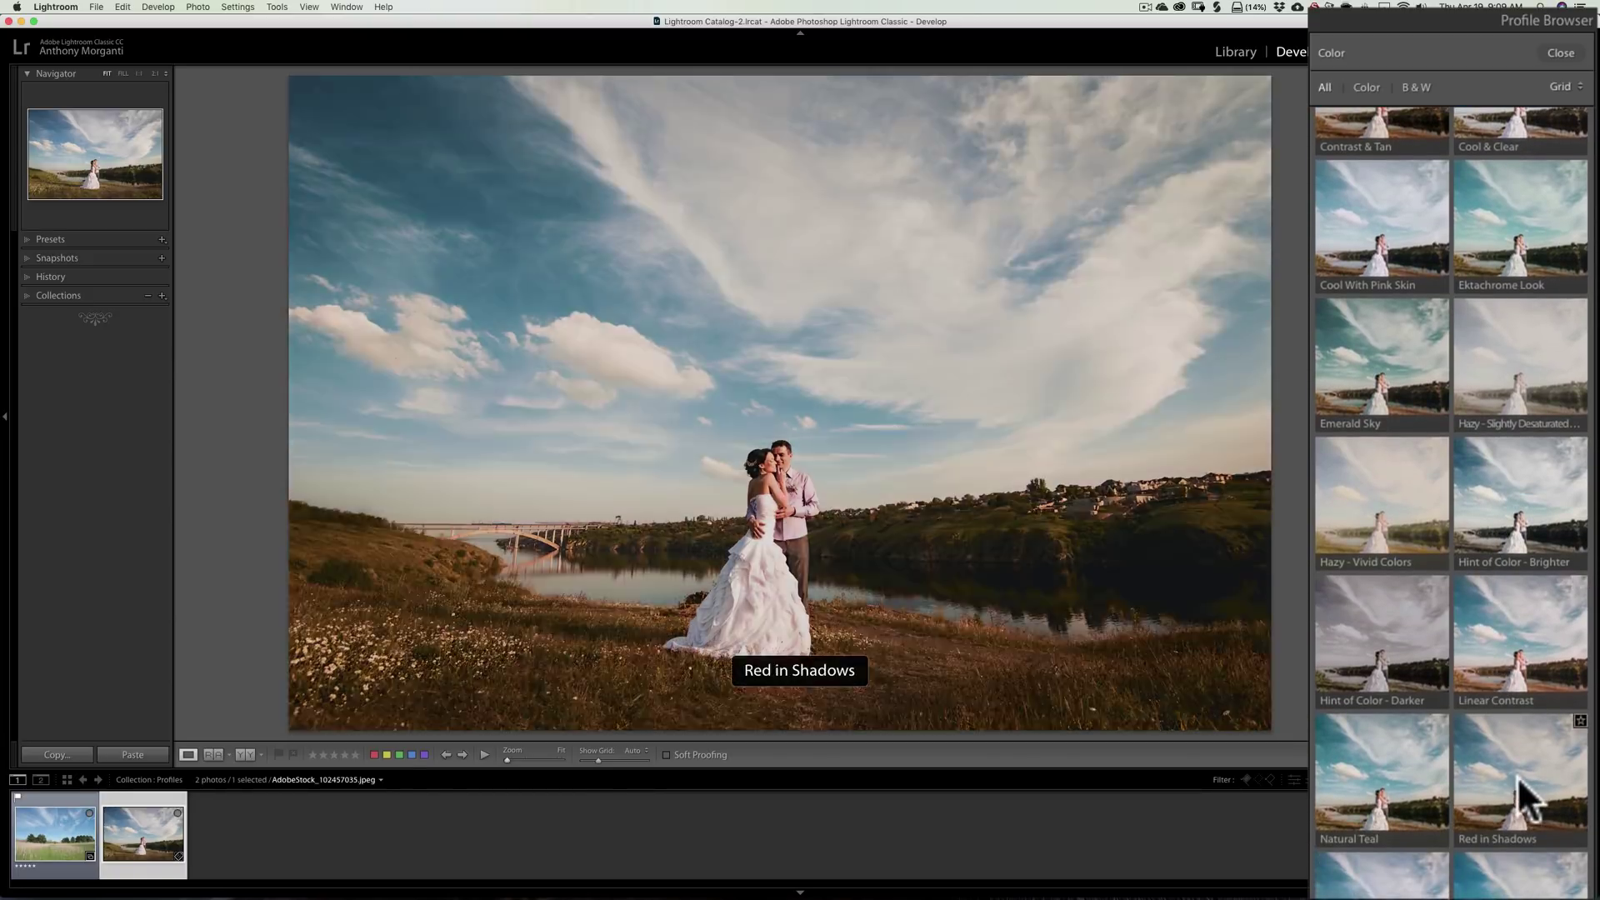
scroll(1513, 792, down, 3)
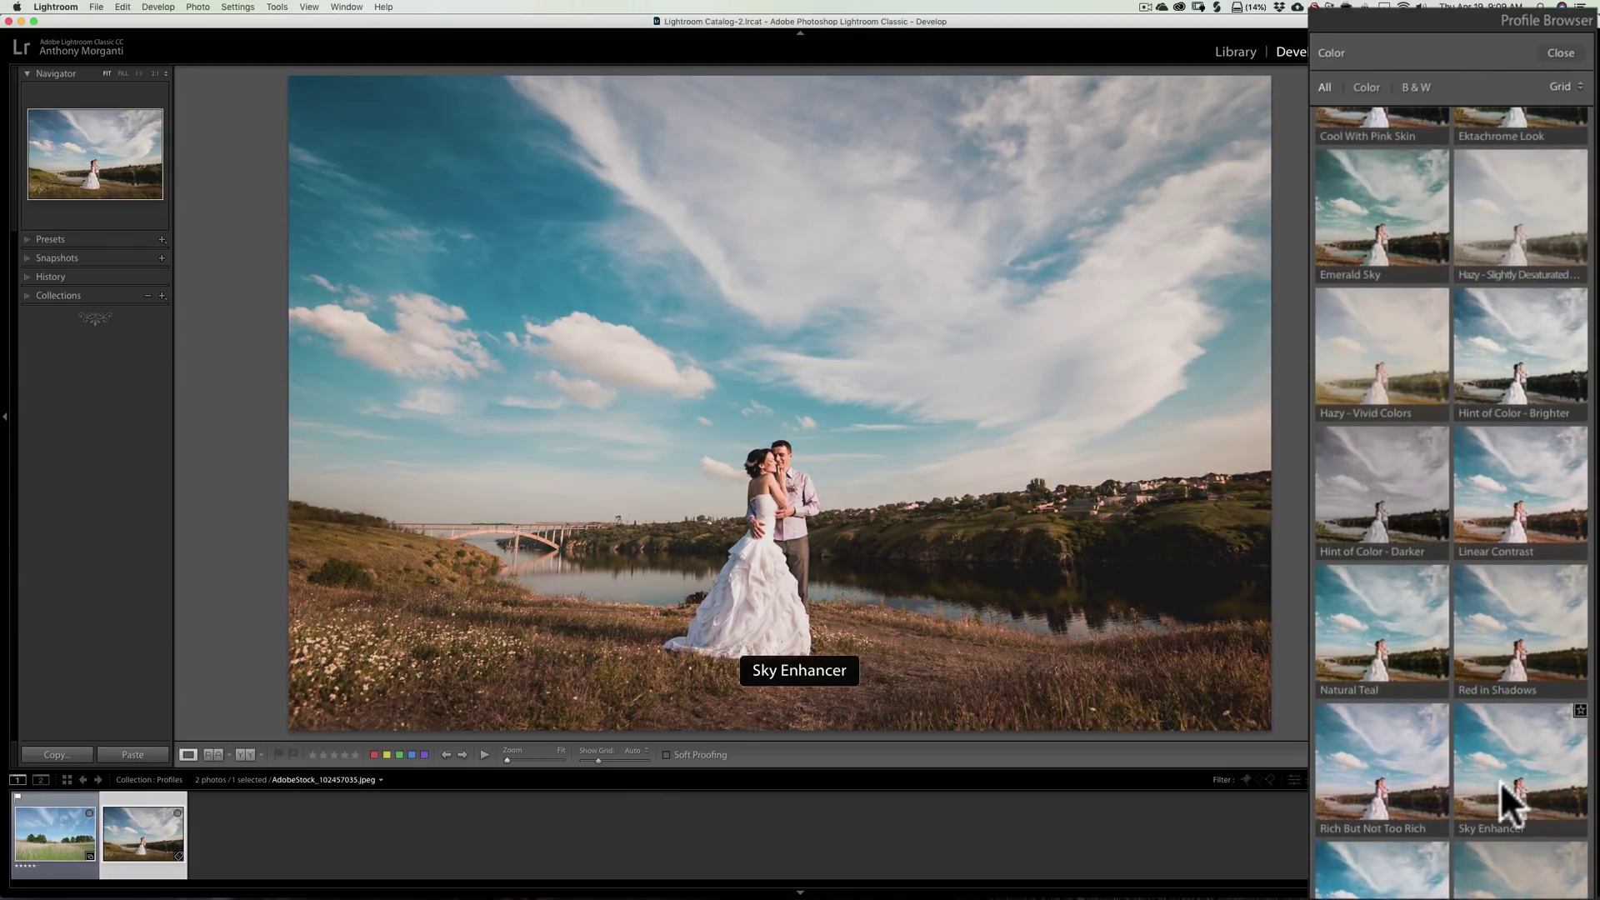
scroll(1500, 782, down, 3)
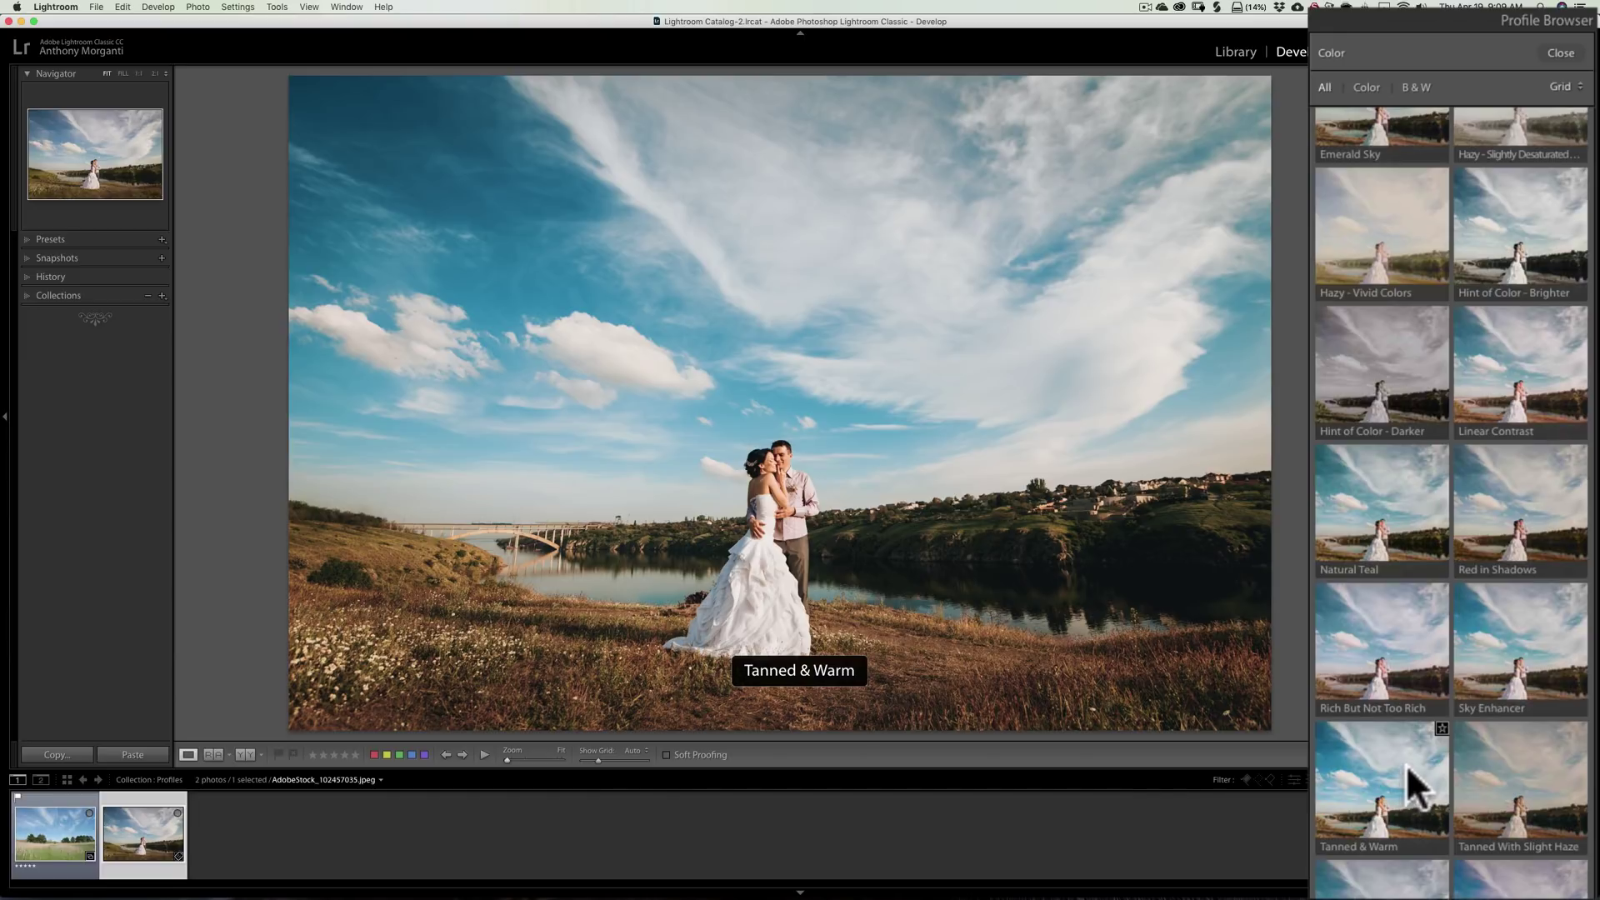
scroll(1403, 756, up, 10)
scroll(1501, 208, up, 1)
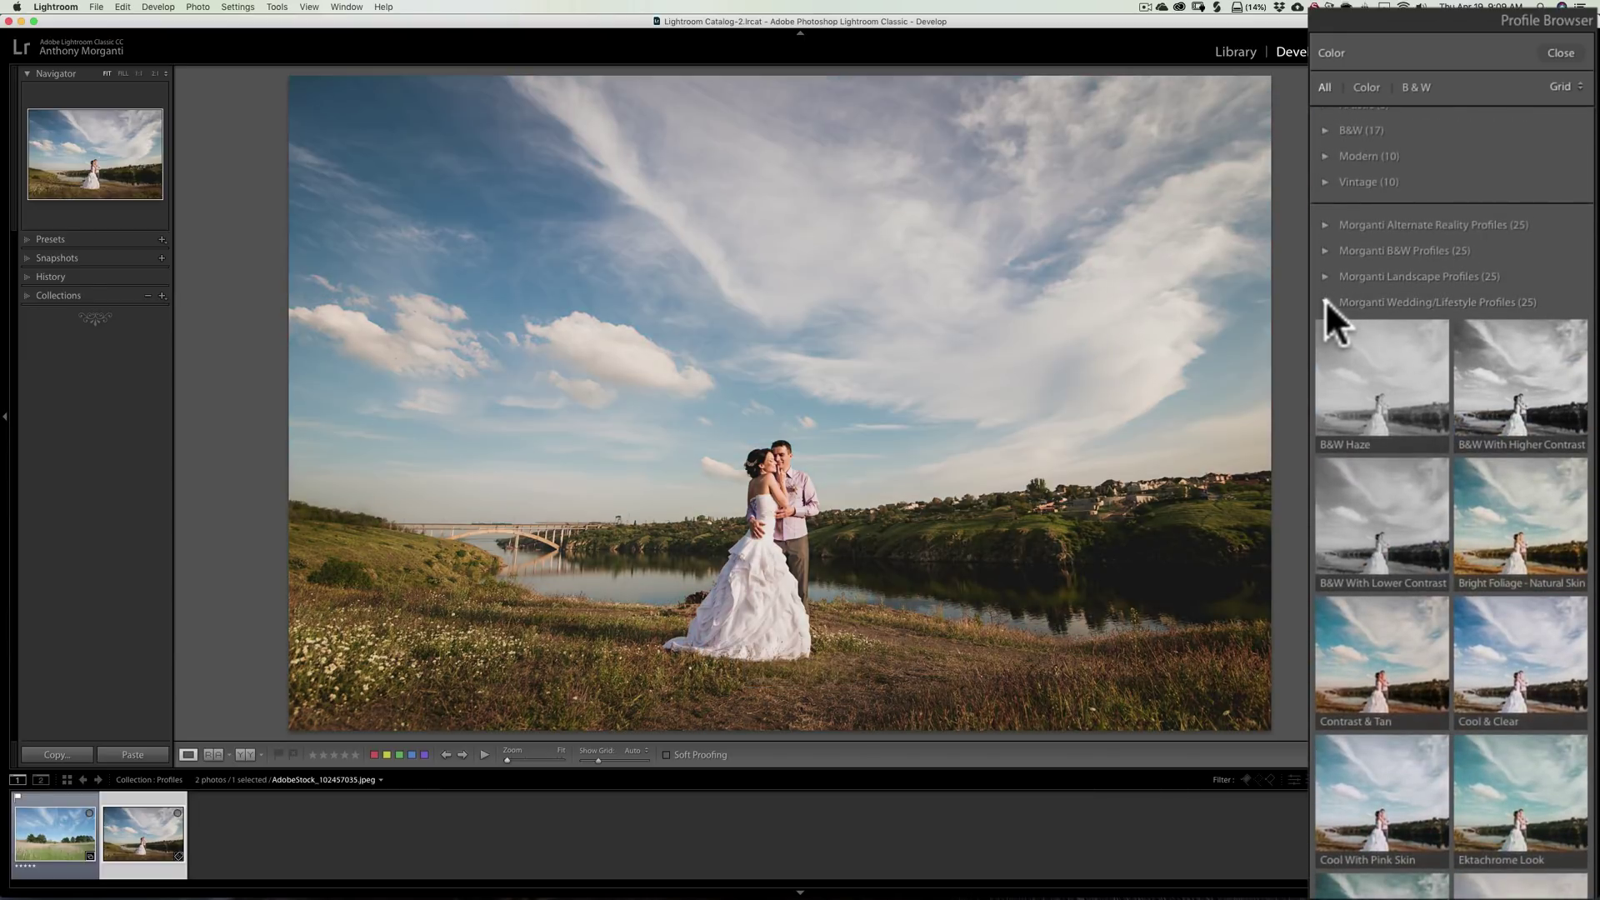
click(1326, 302)
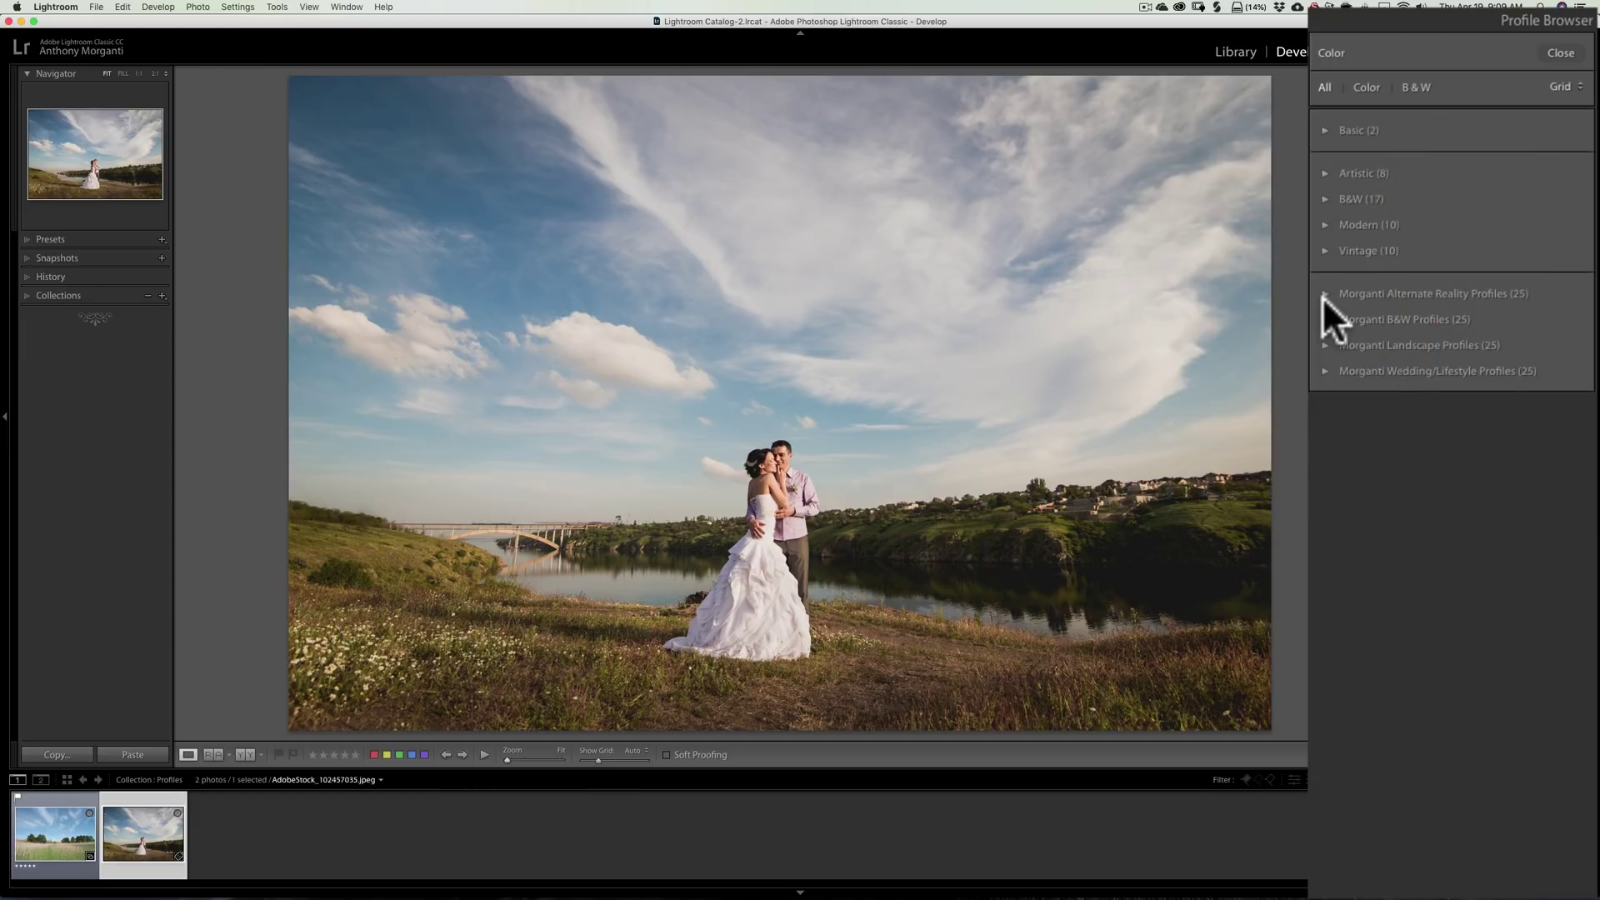